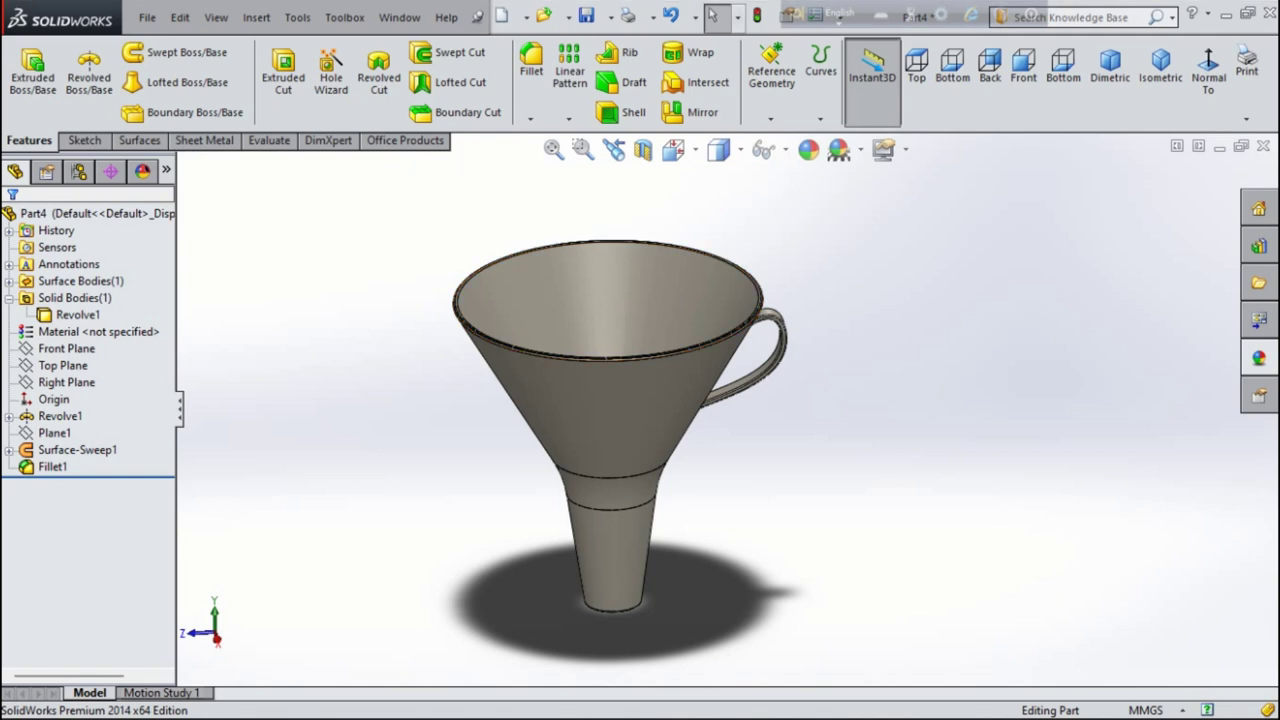
Step: Create a new blank part document (Part5) with Ctrl+N
key(ctrl+n)
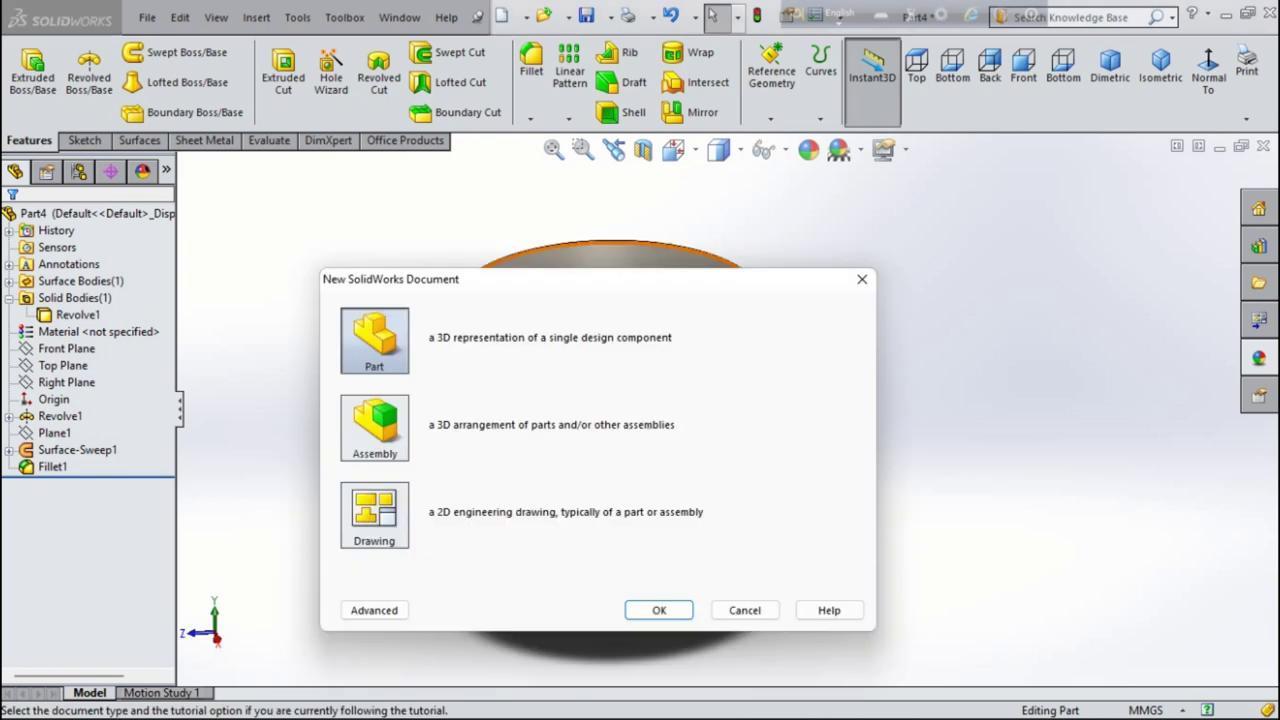
key(Return)
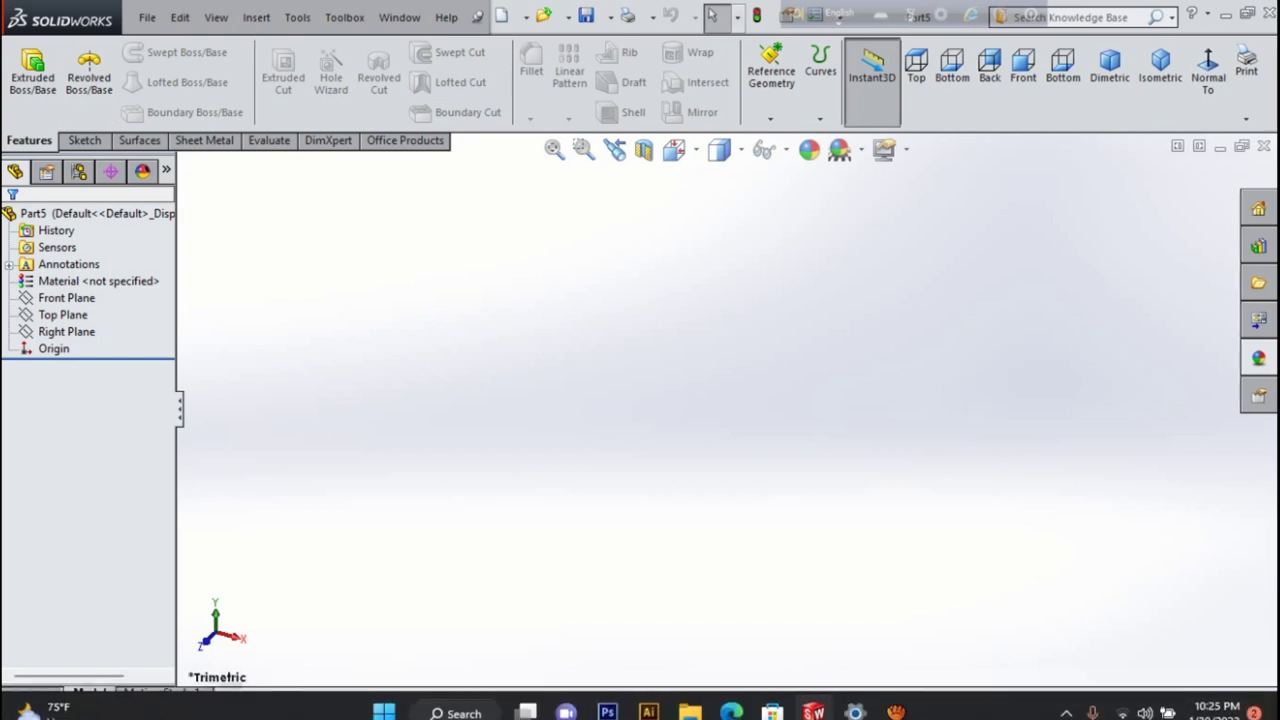
Step: Set part units to MMGS (millimetre, gram, second) and start a sketch on the Front Plane
click(1150, 710)
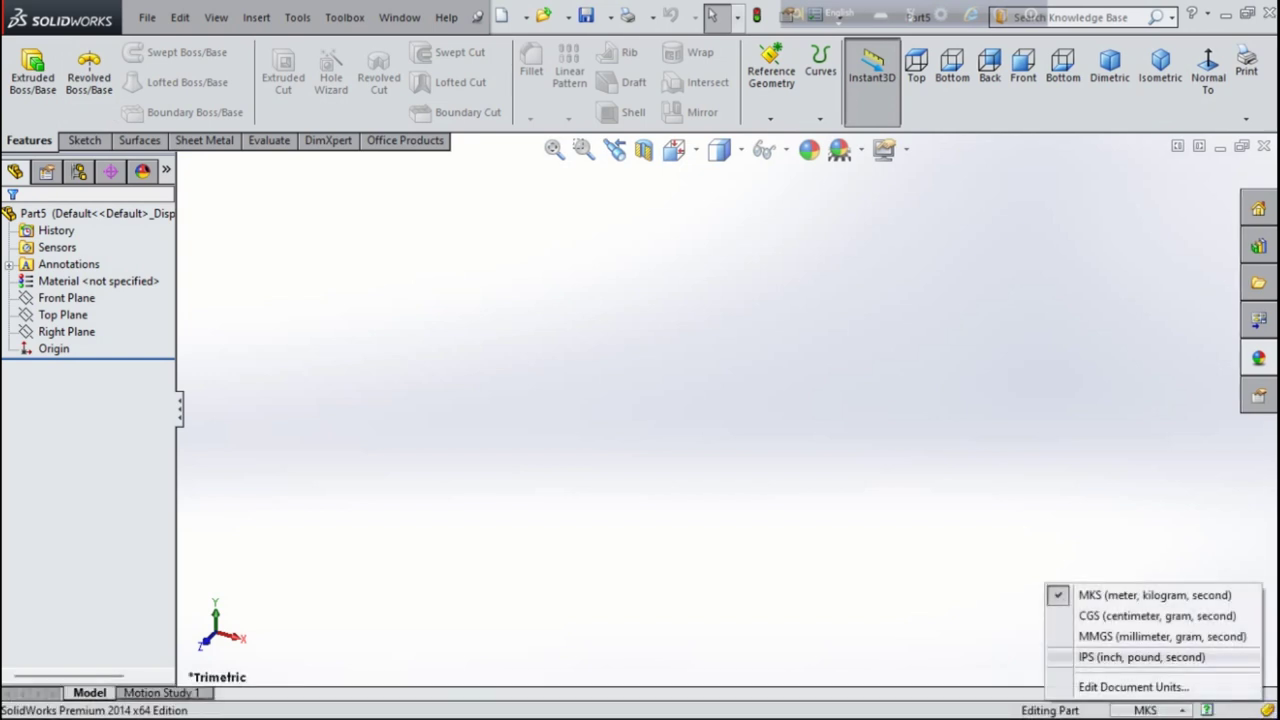
click(1160, 636)
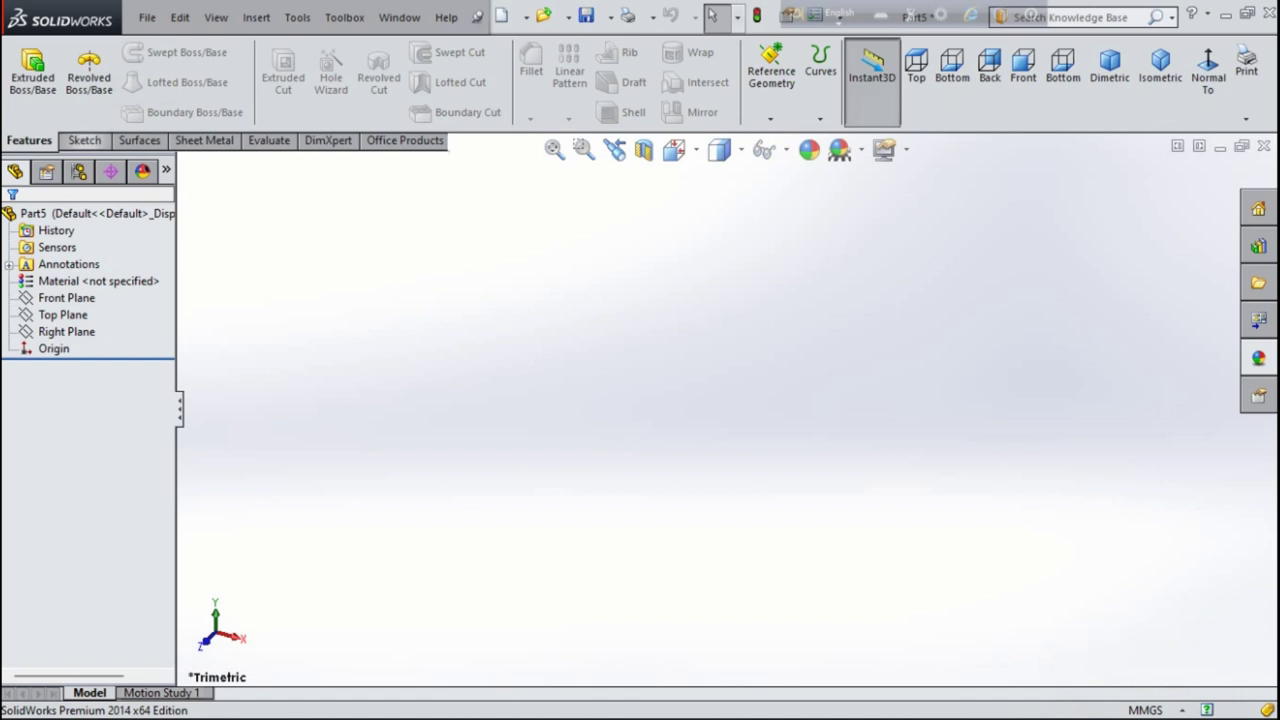
click(84, 140)
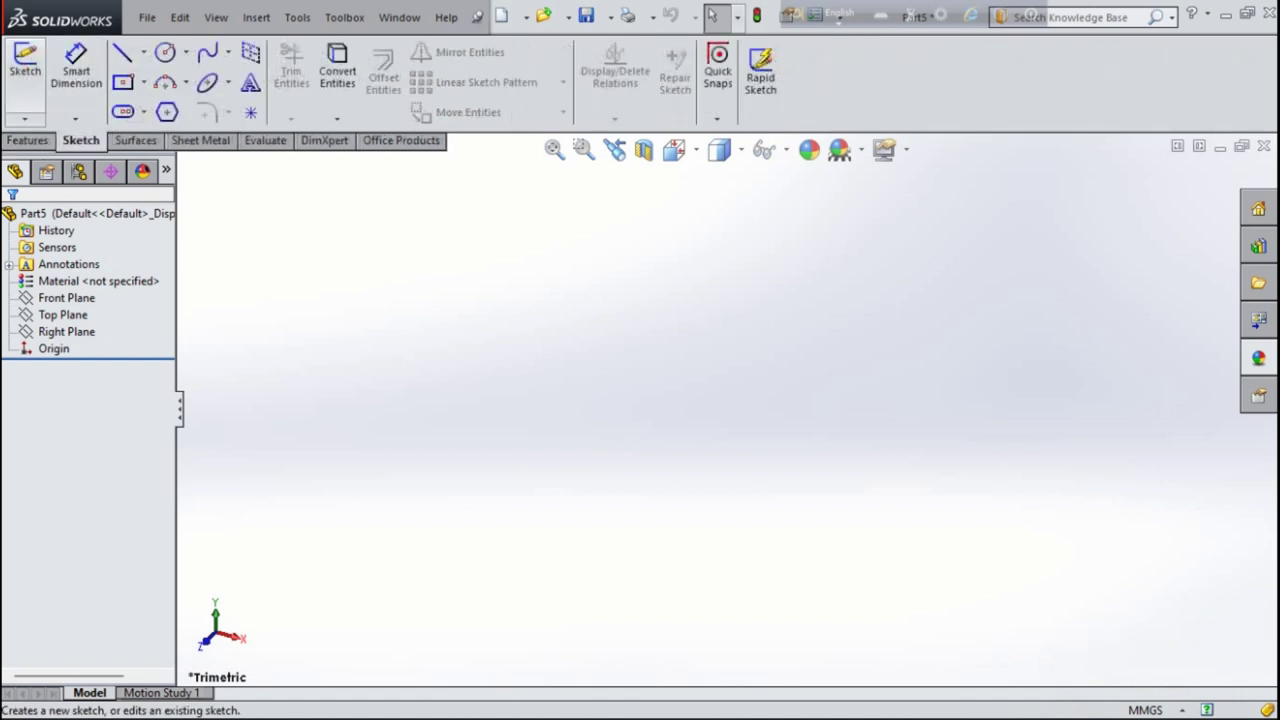
click(25, 62)
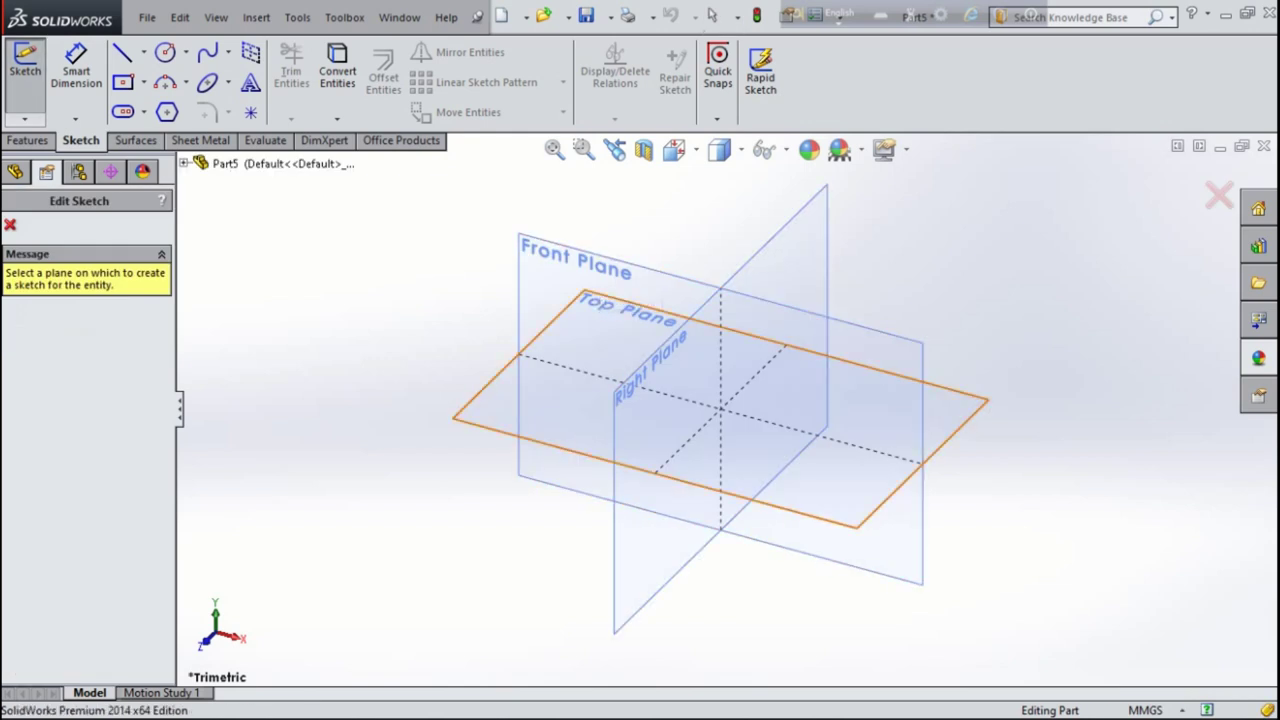
click(600, 285)
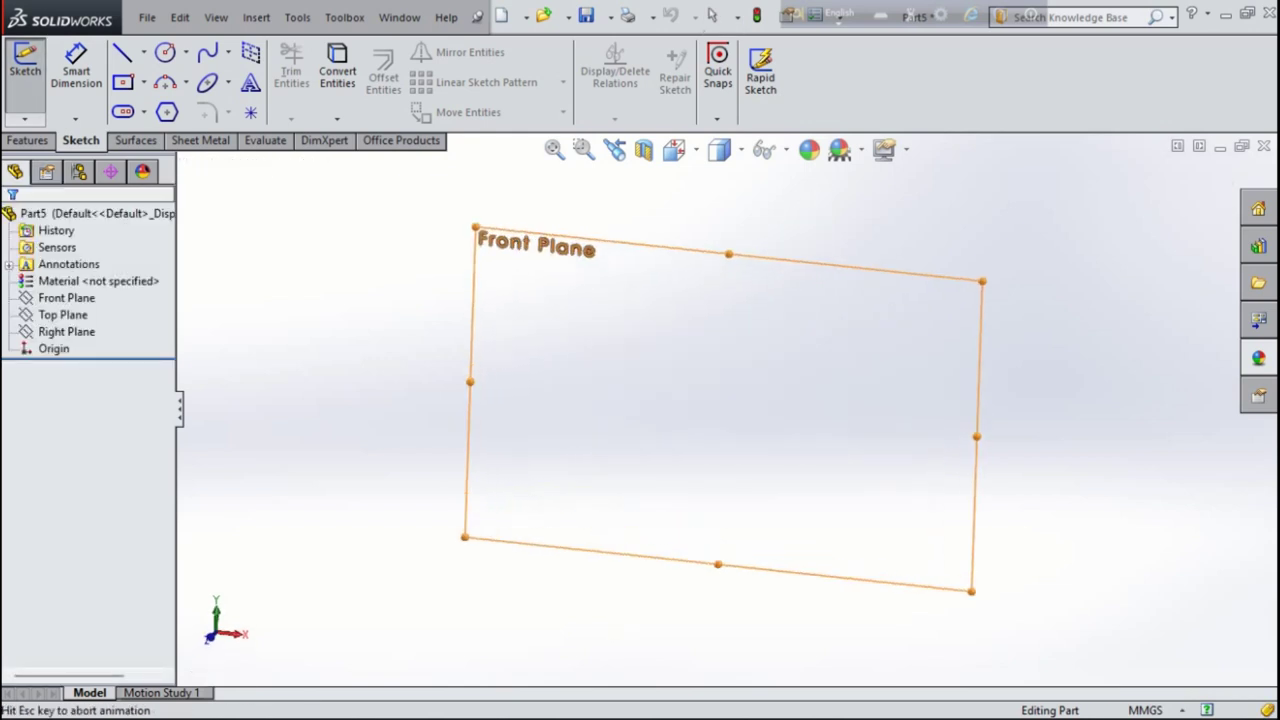
Step: Draw a vertical centerline running up from the origin
key(l)
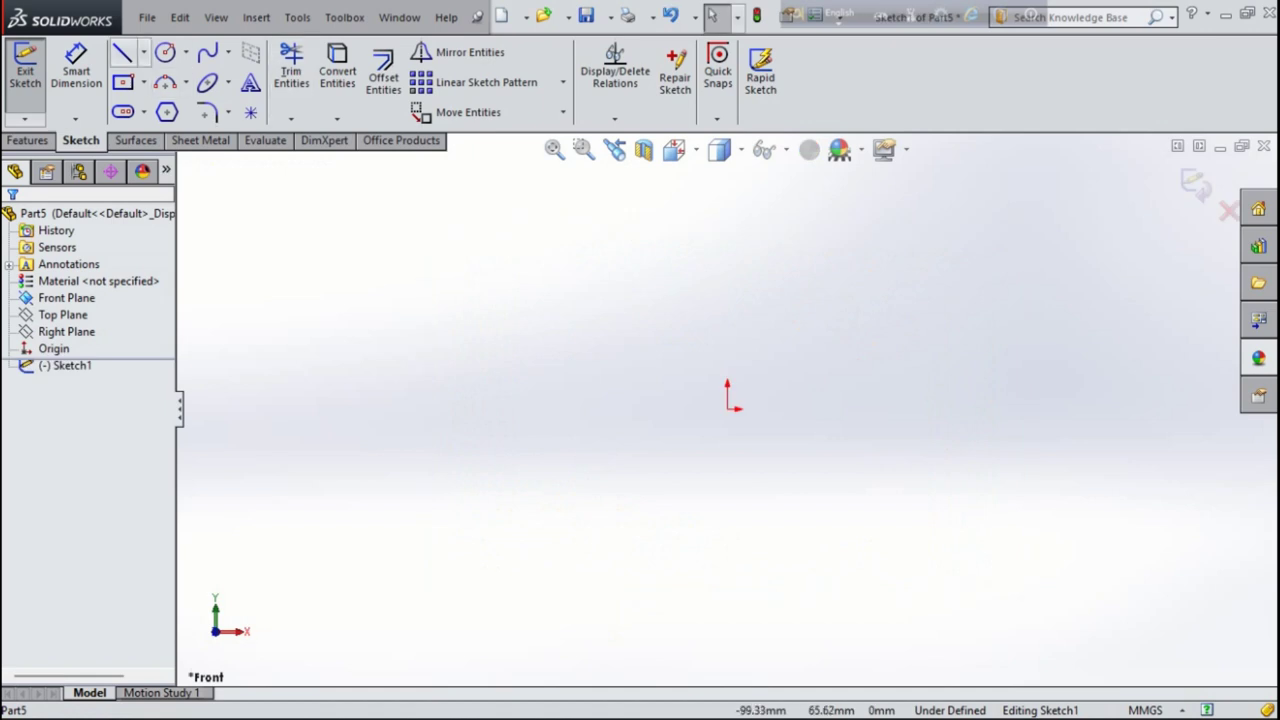
click(143, 52)
click(172, 94)
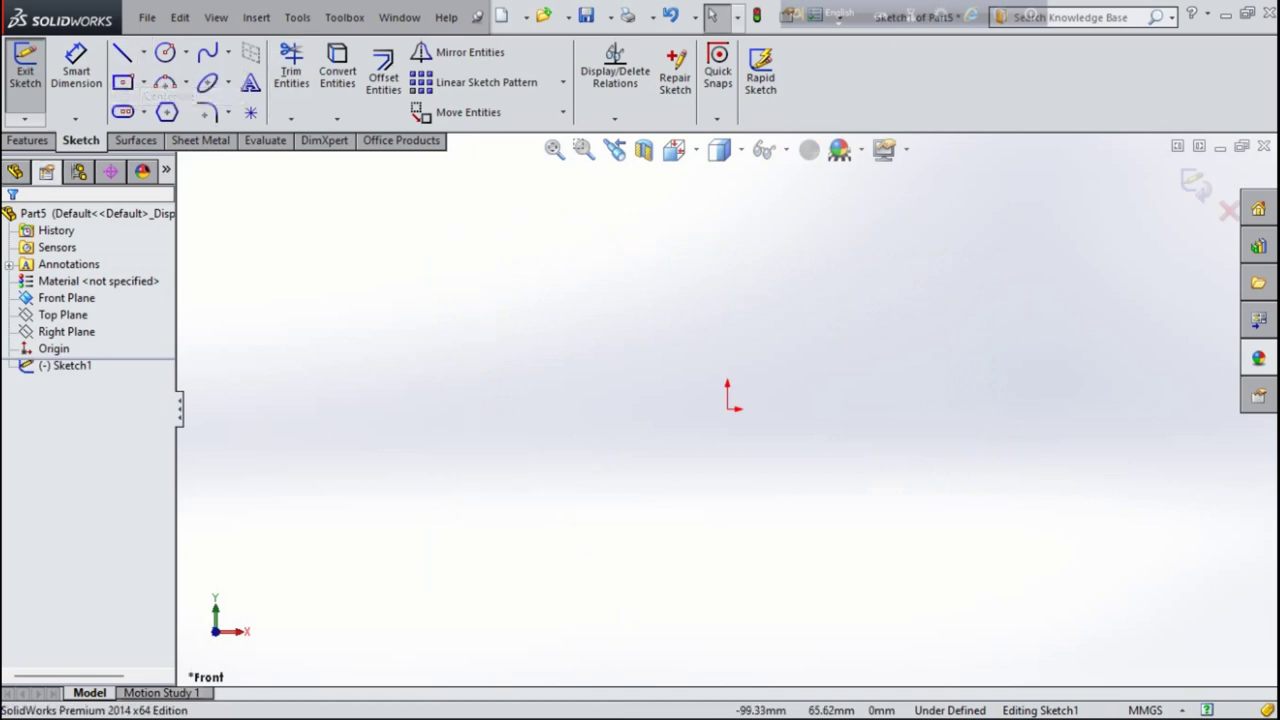
click(727, 409)
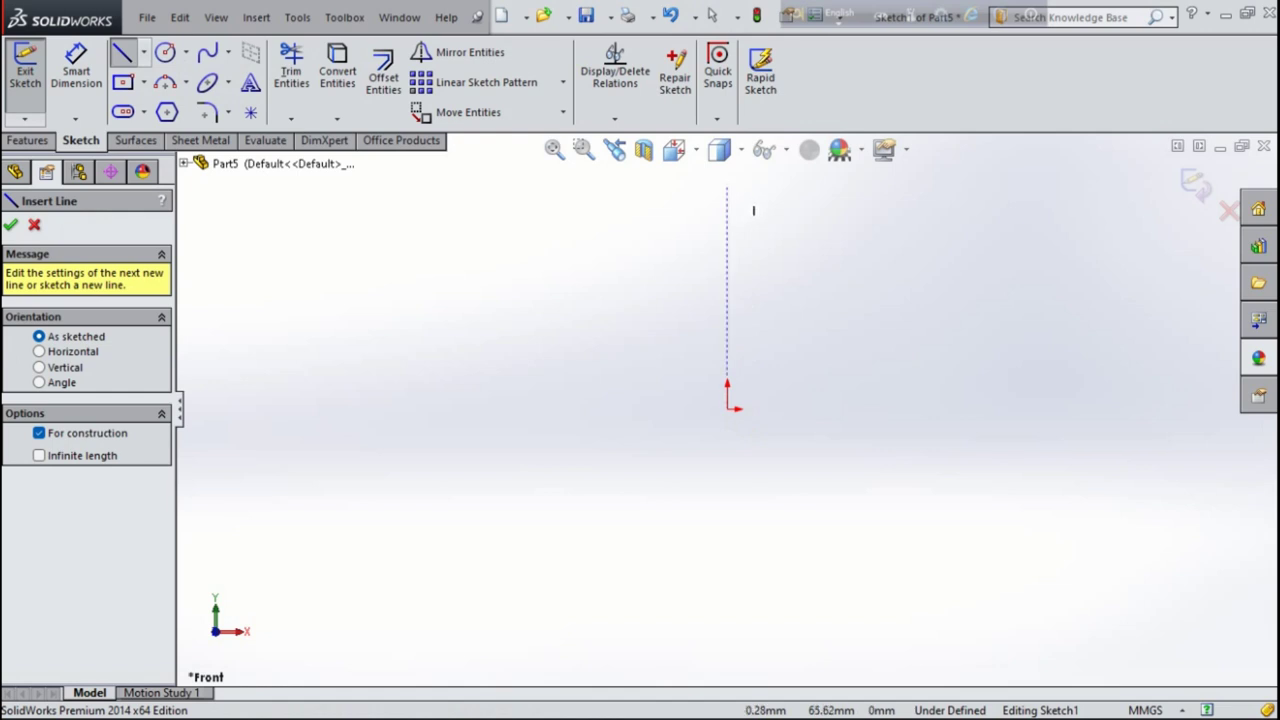
click(727, 188)
click(727, 409)
right_click(630, 330)
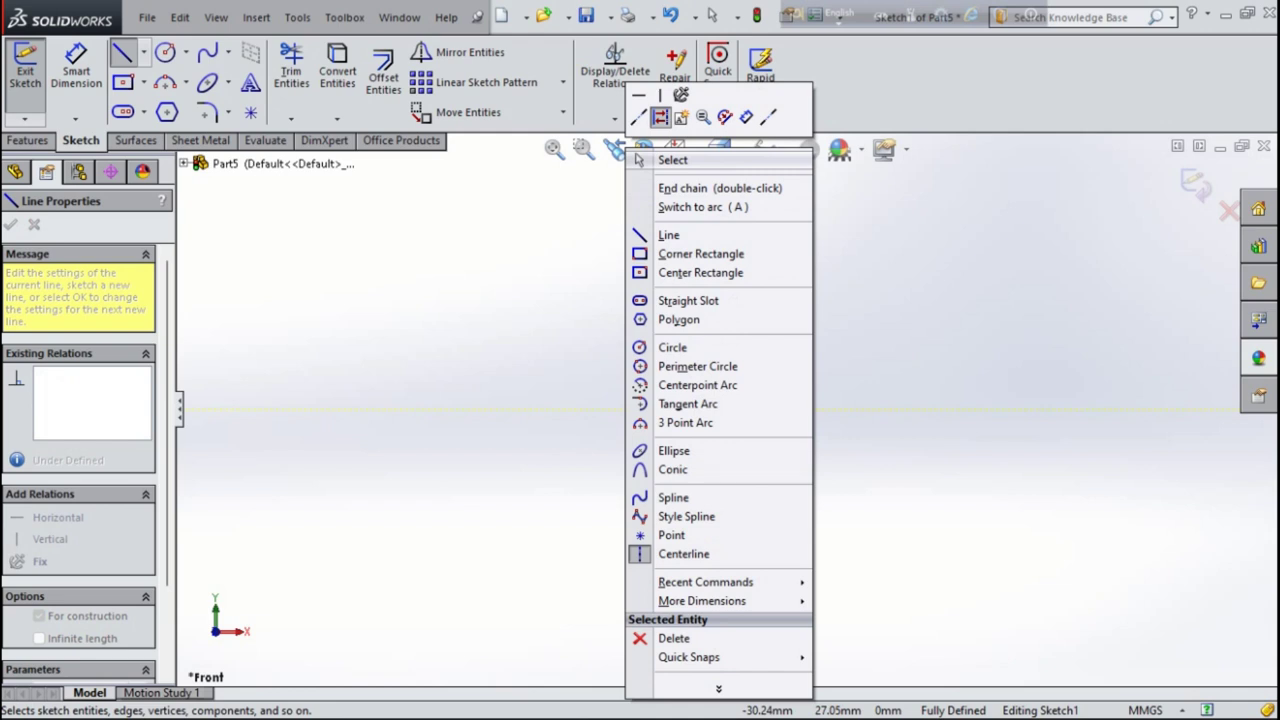
click(637, 160)
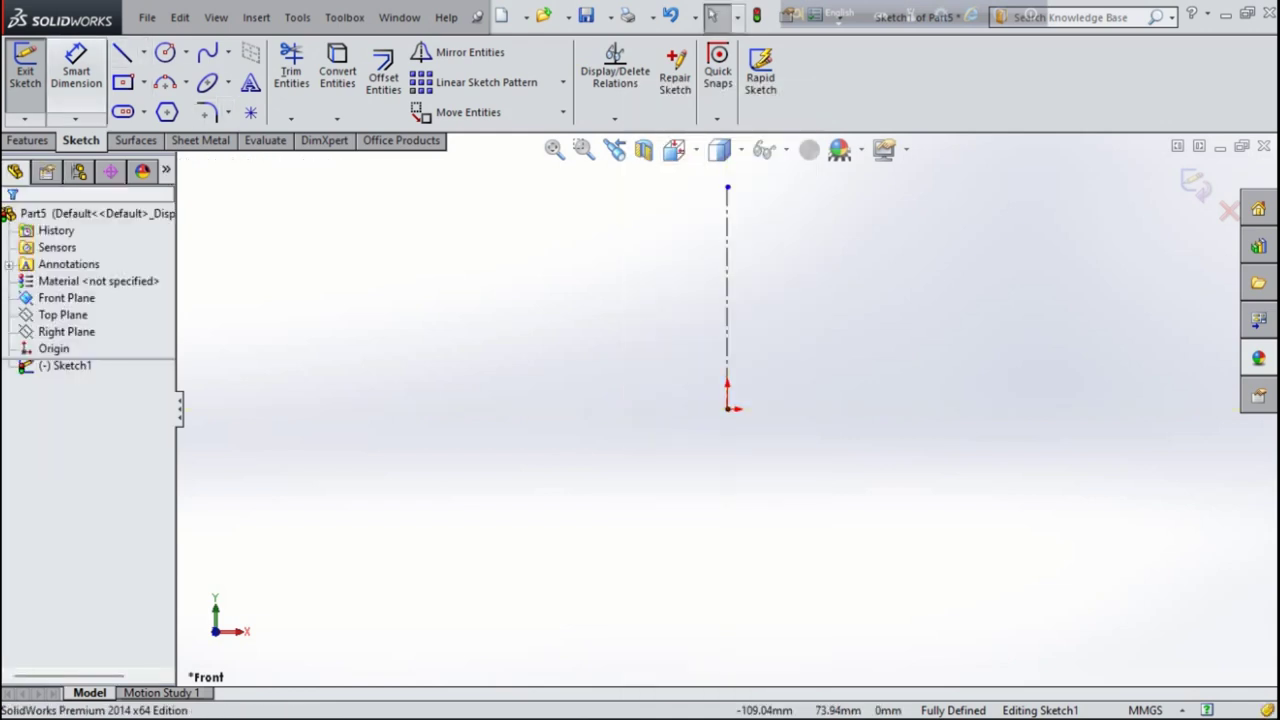
Step: Dimension the vertical centerline to 70 mm
click(76, 70)
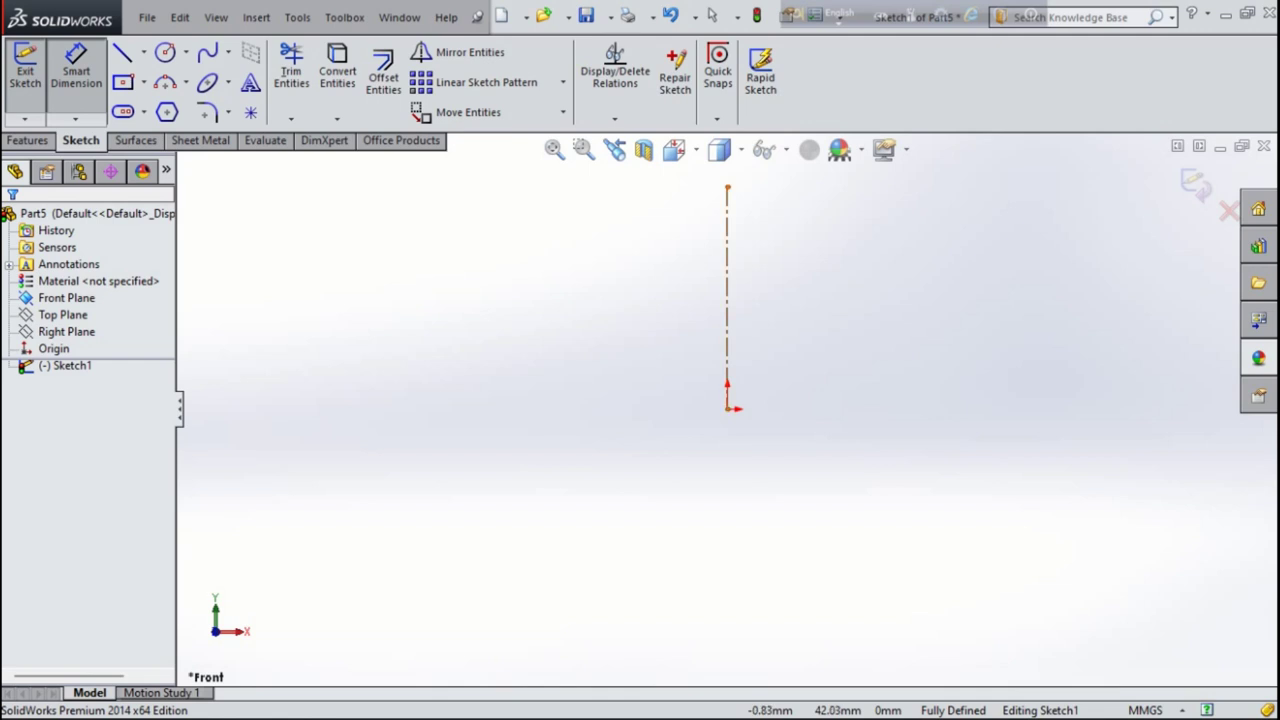
click(586, 300)
click(560, 290)
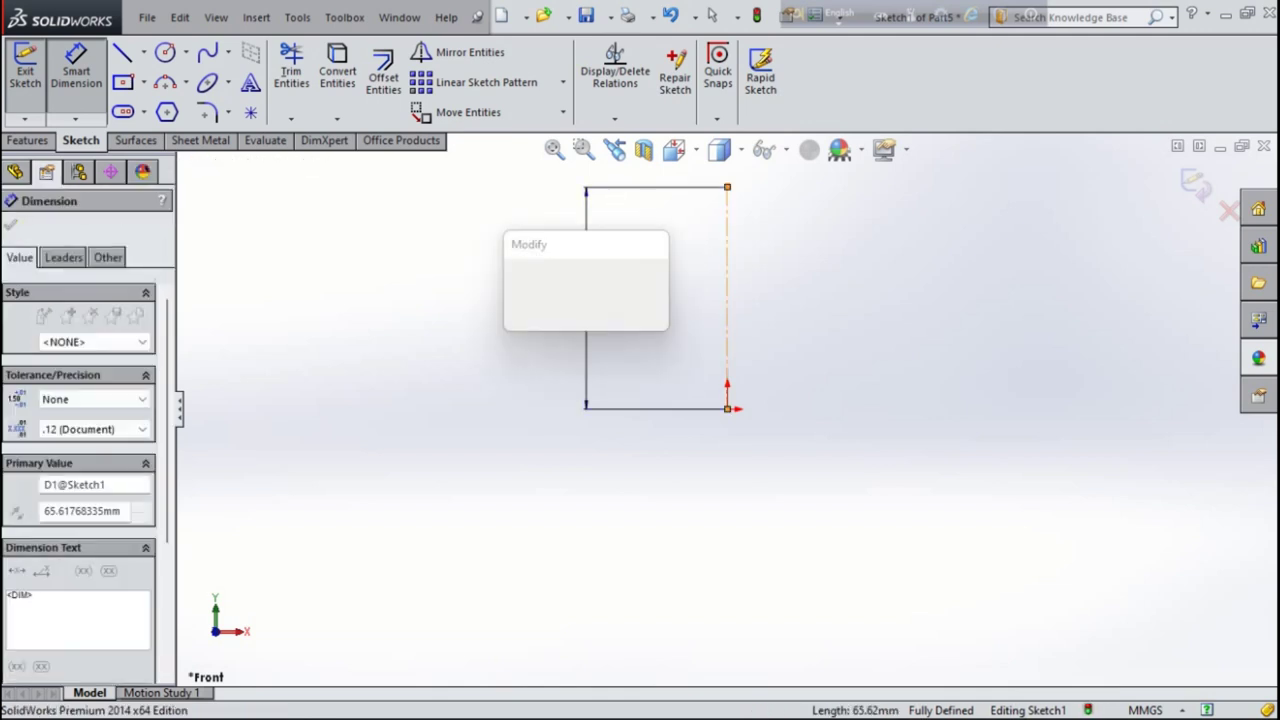
text(70)
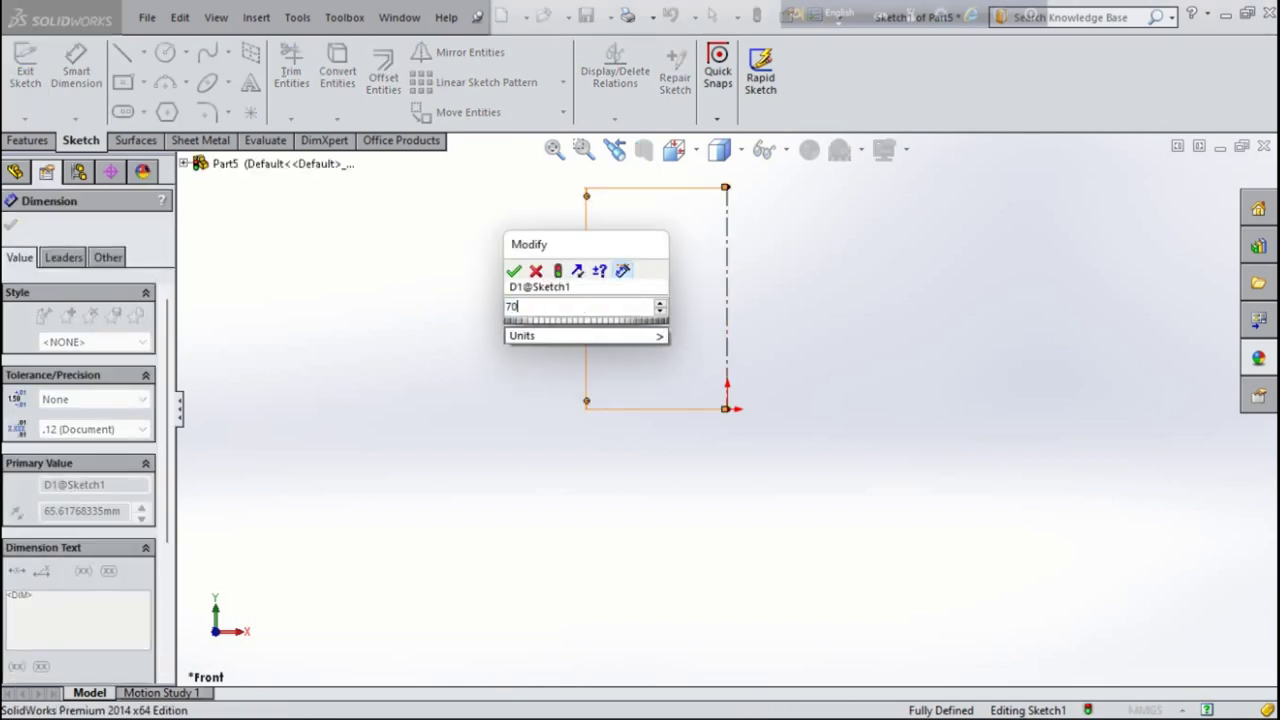
key(Return)
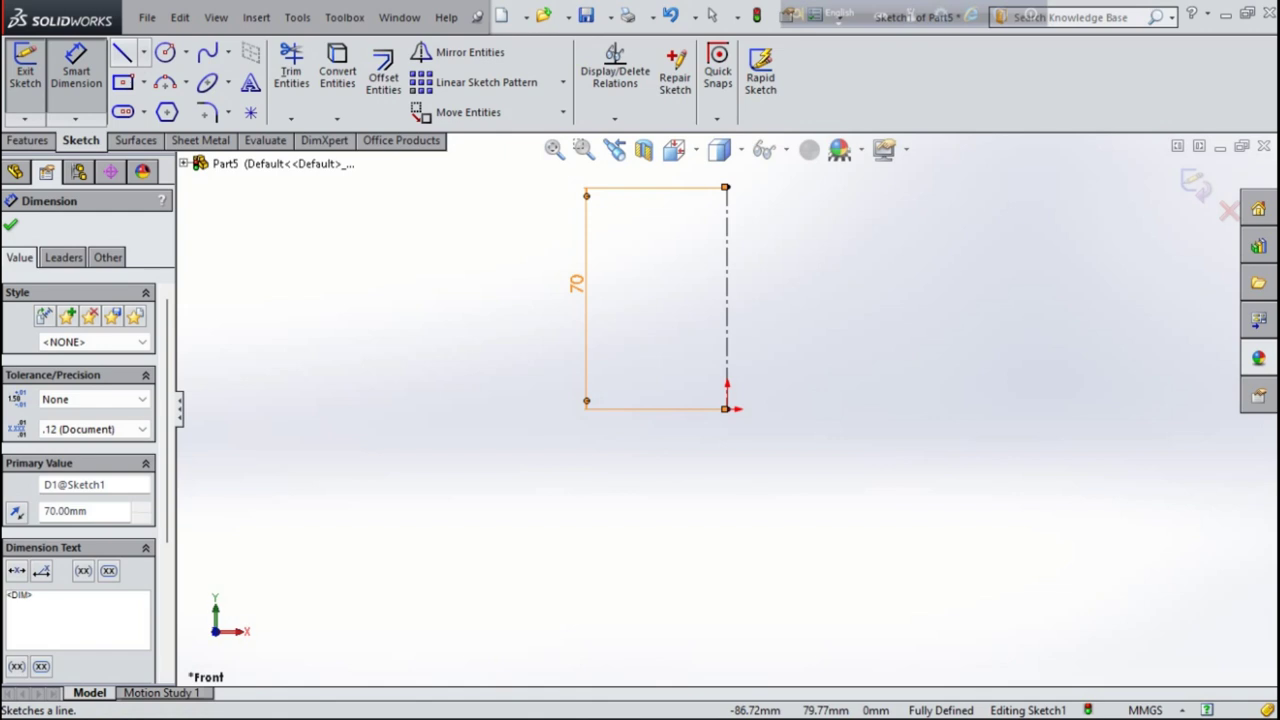
click(143, 52)
Step: Draw a horizontal centerline rightward from the top of the vertical axis
click(163, 96)
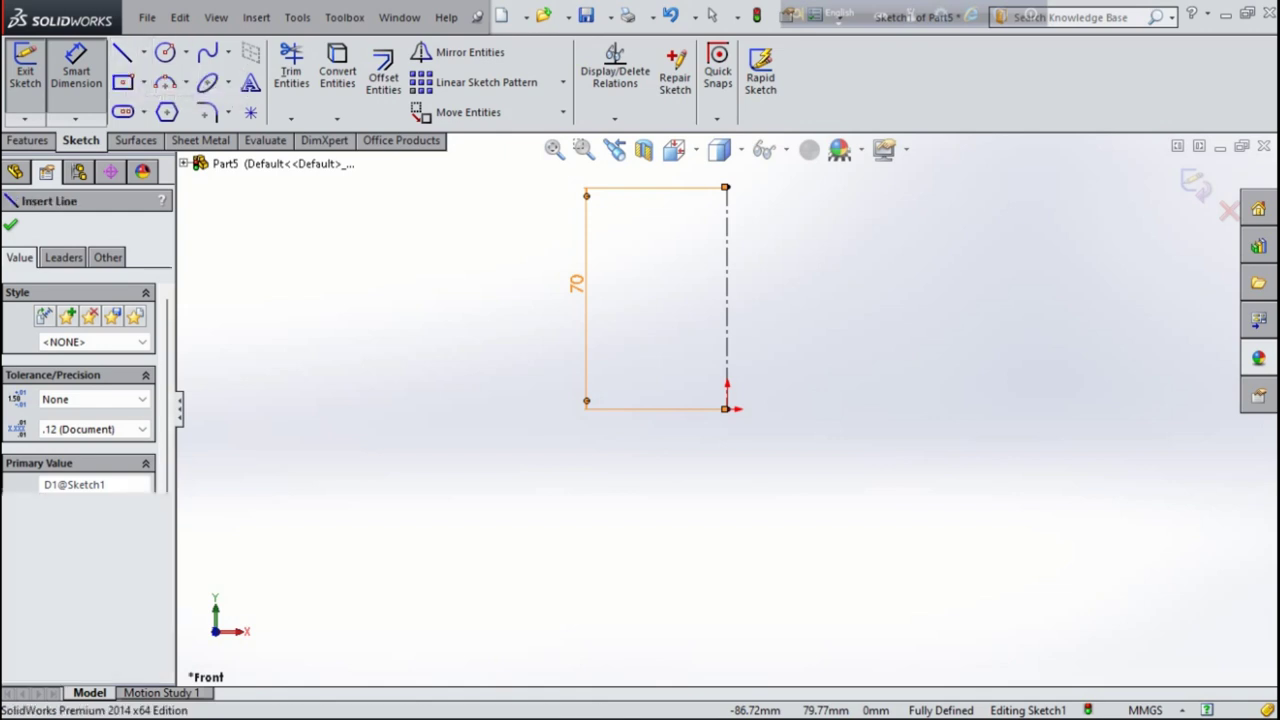
click(727, 187)
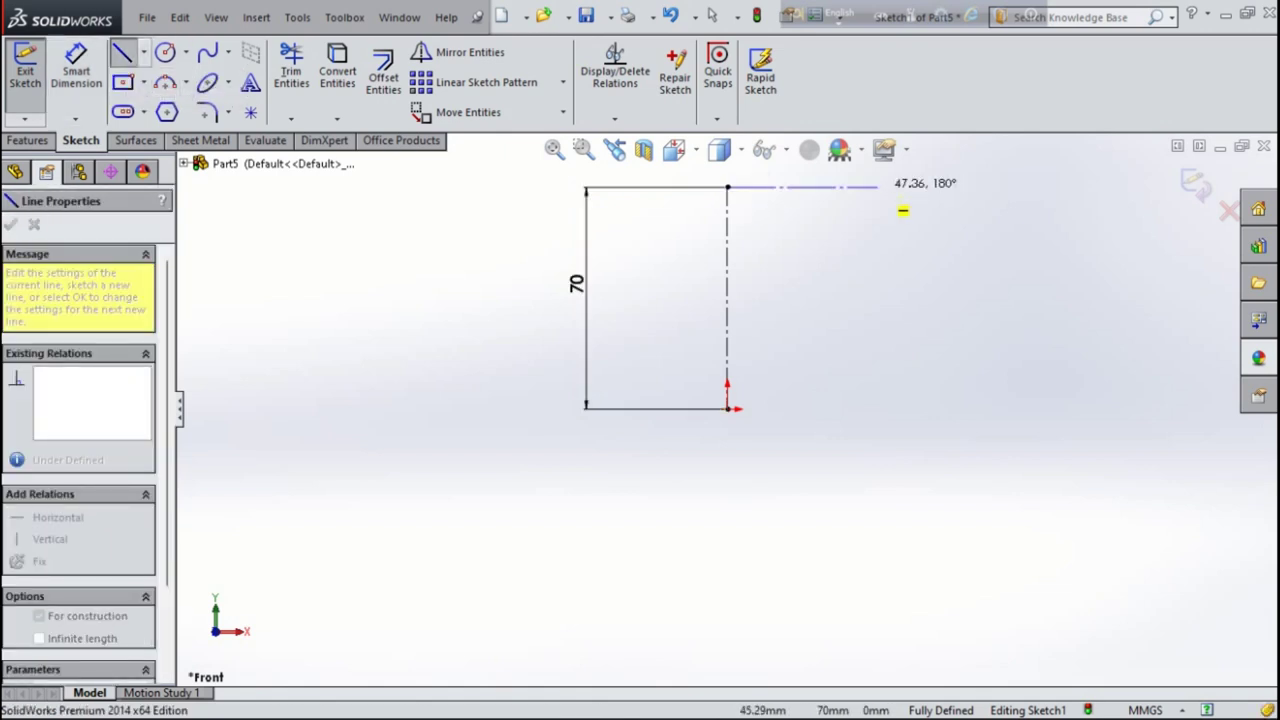
click(855, 187)
right_click(890, 187)
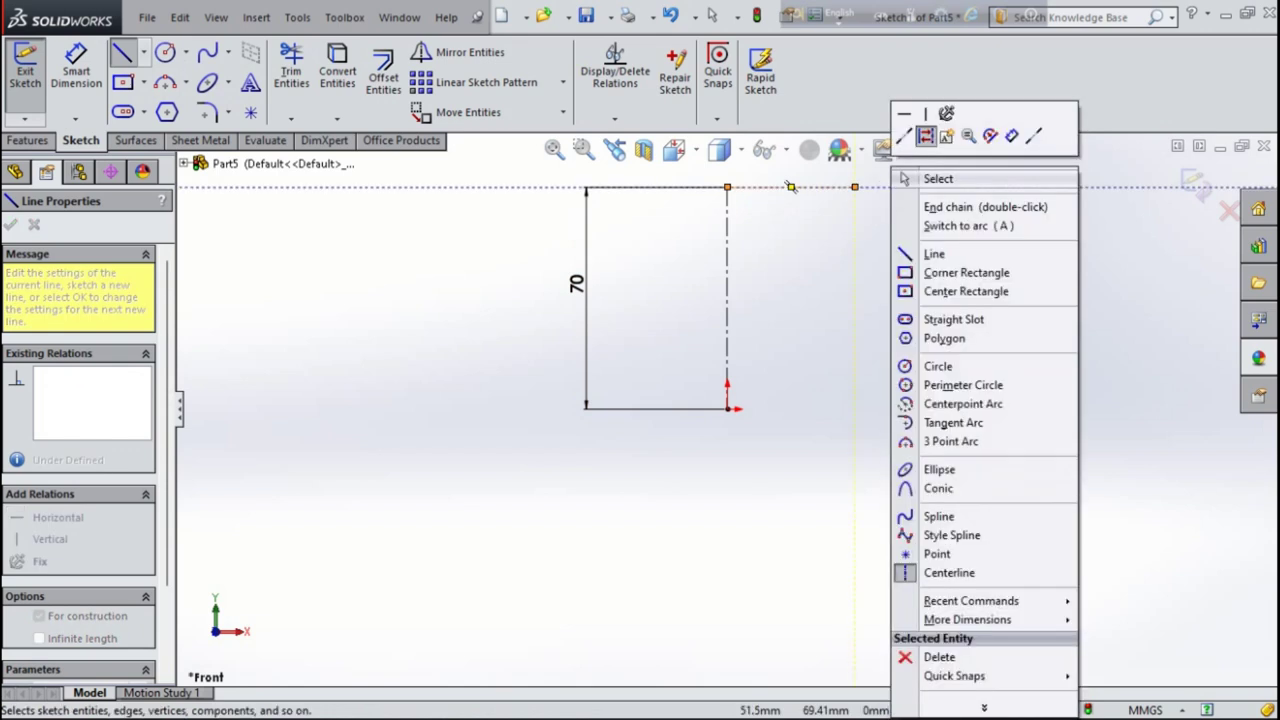
click(938, 178)
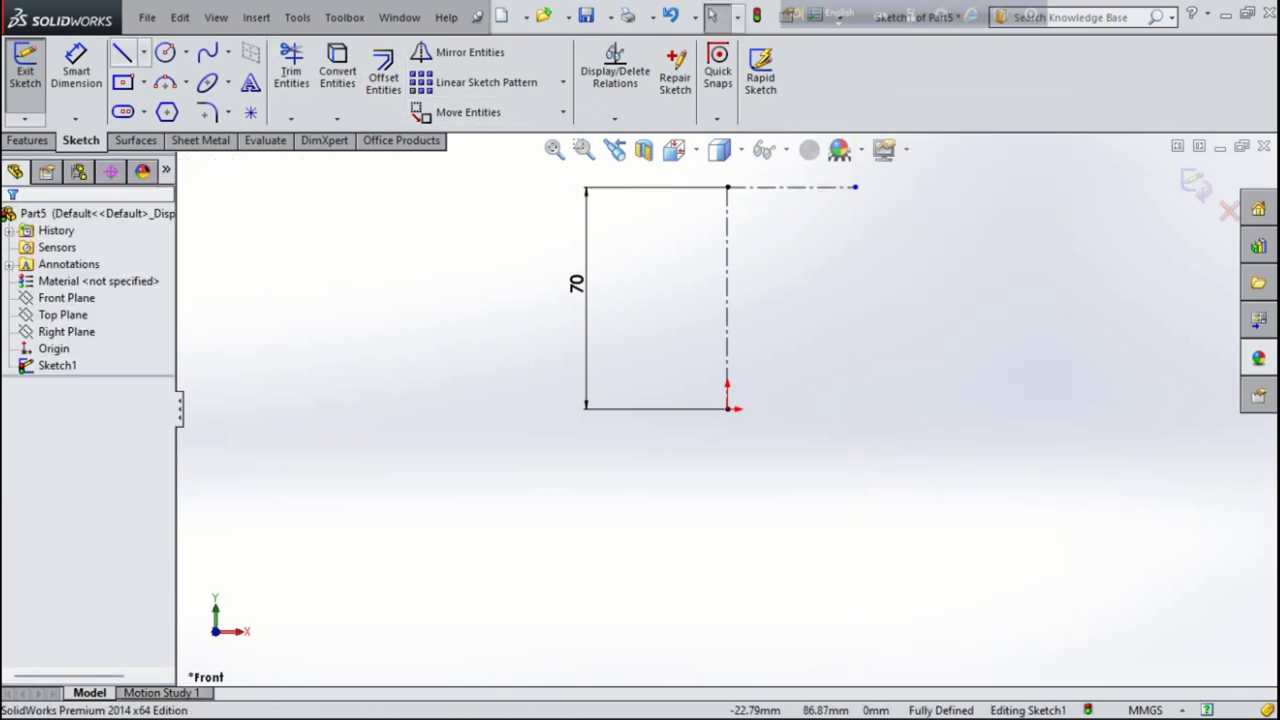
Step: Sketch two sloping wall lines from the centerline's end down beside the origin
click(122, 52)
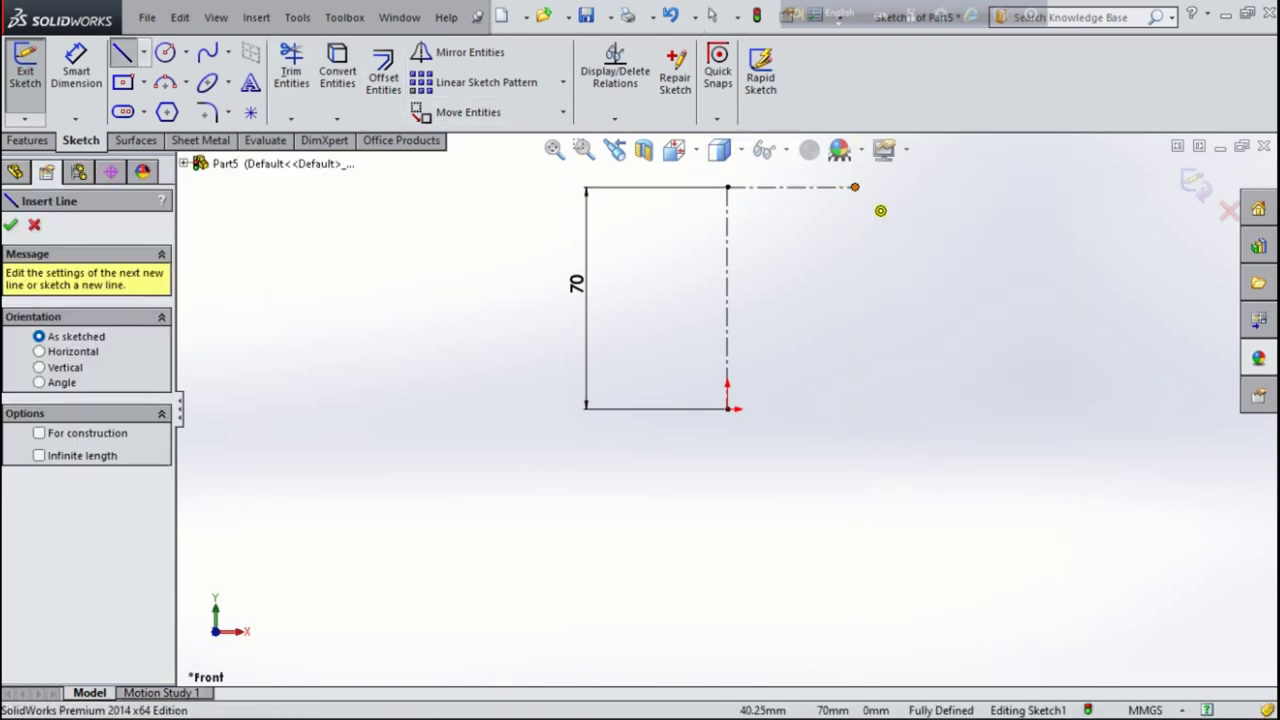
click(855, 187)
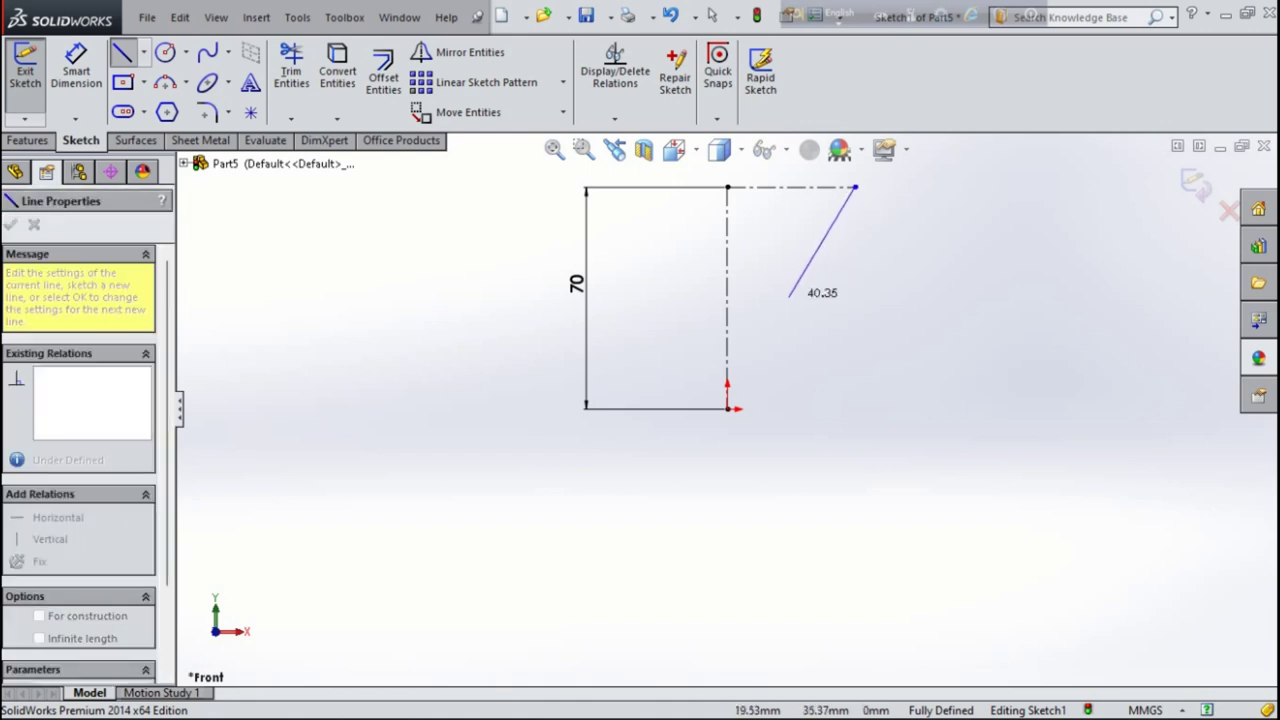
click(780, 302)
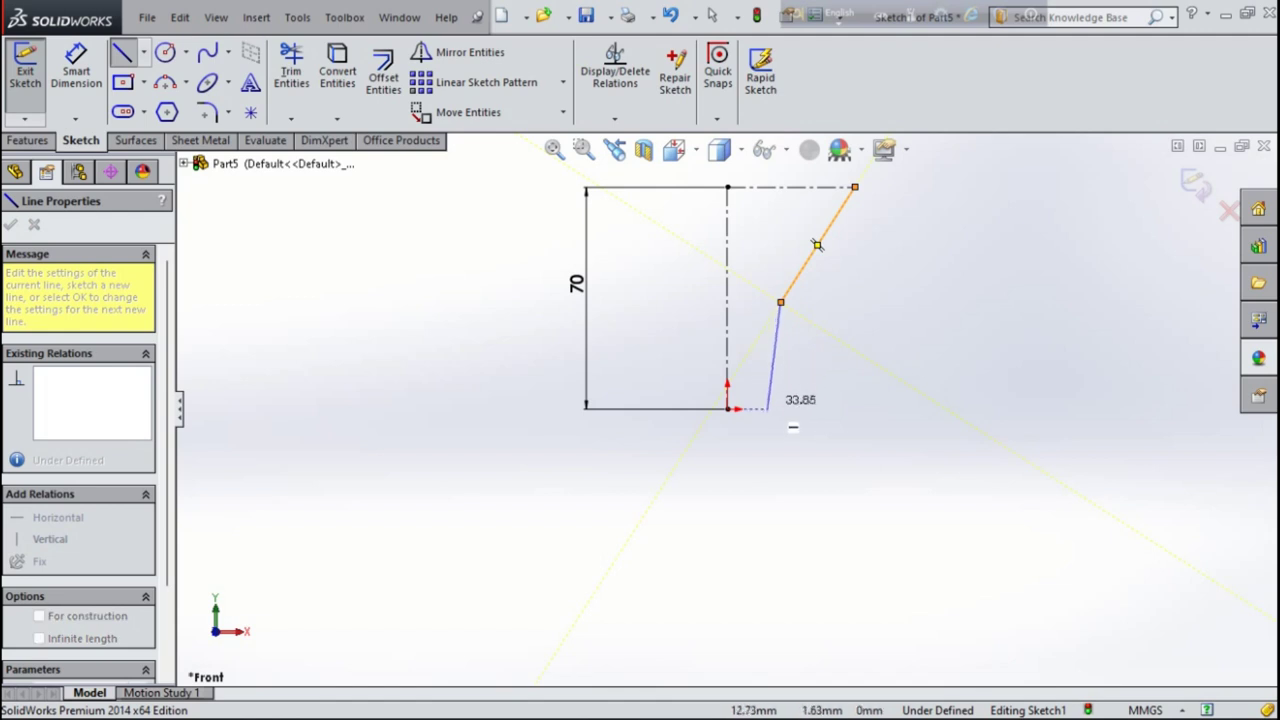
click(761, 408)
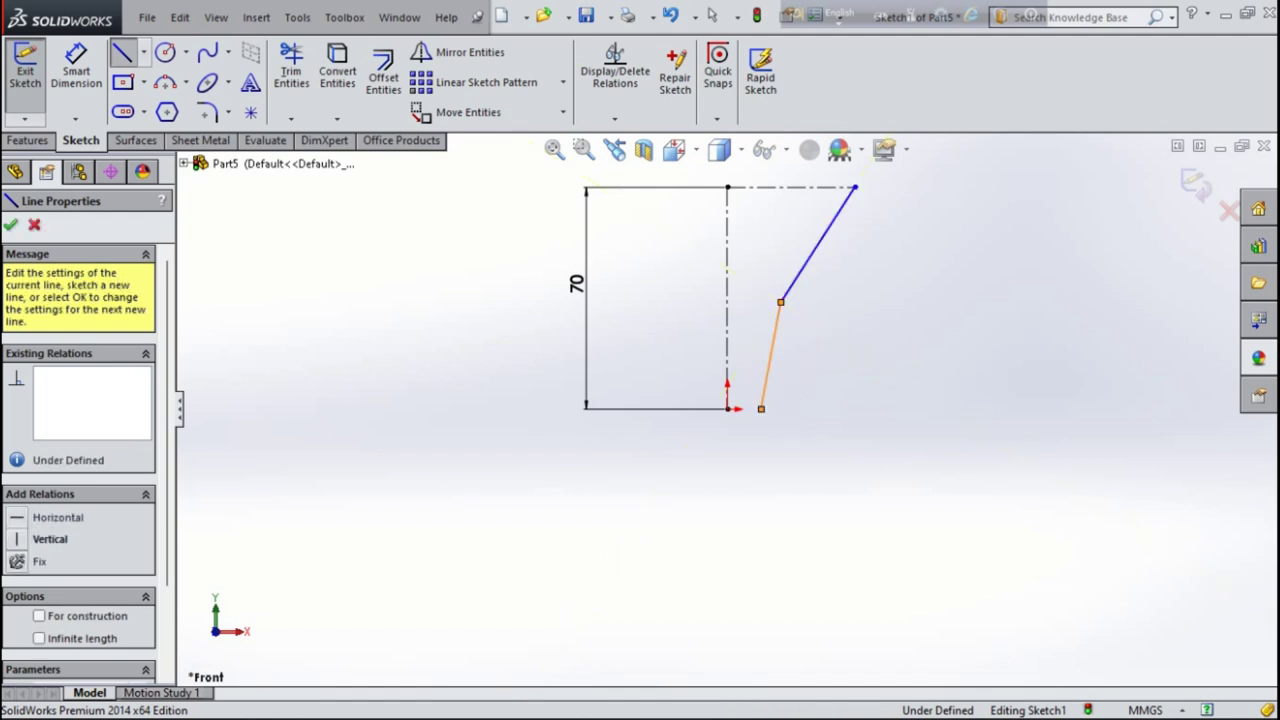
right_click(843, 343)
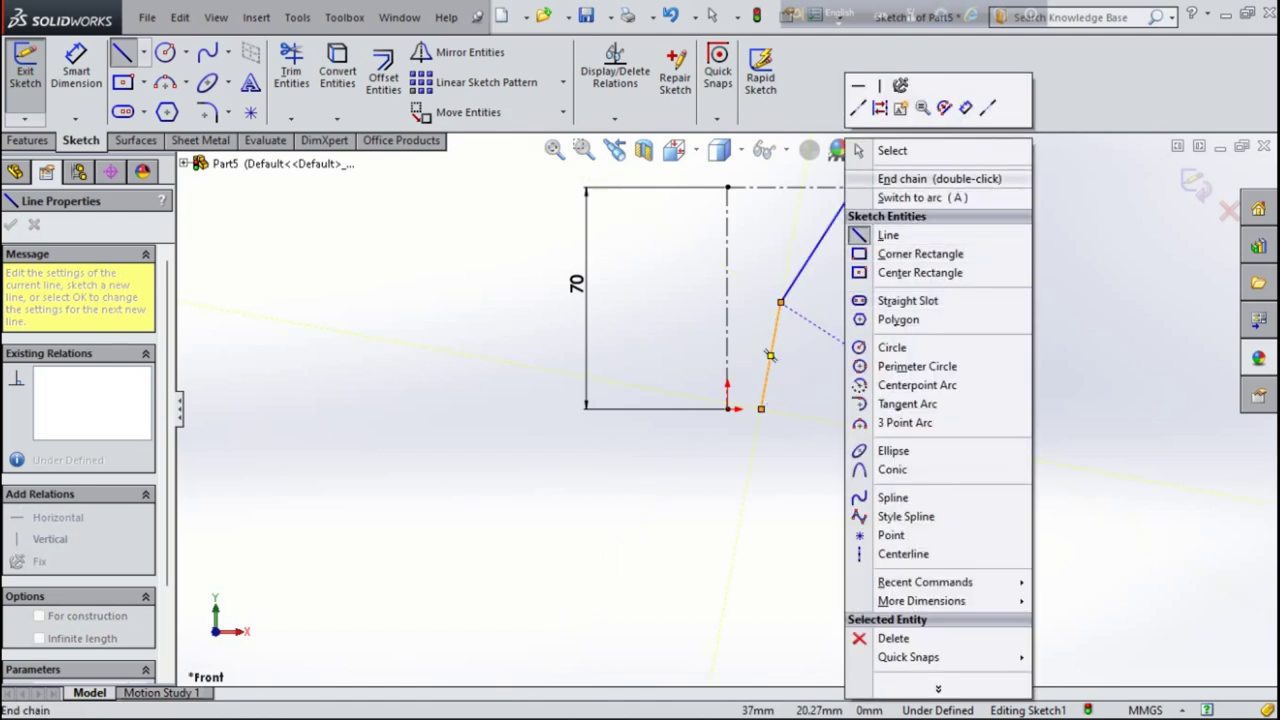
click(884, 149)
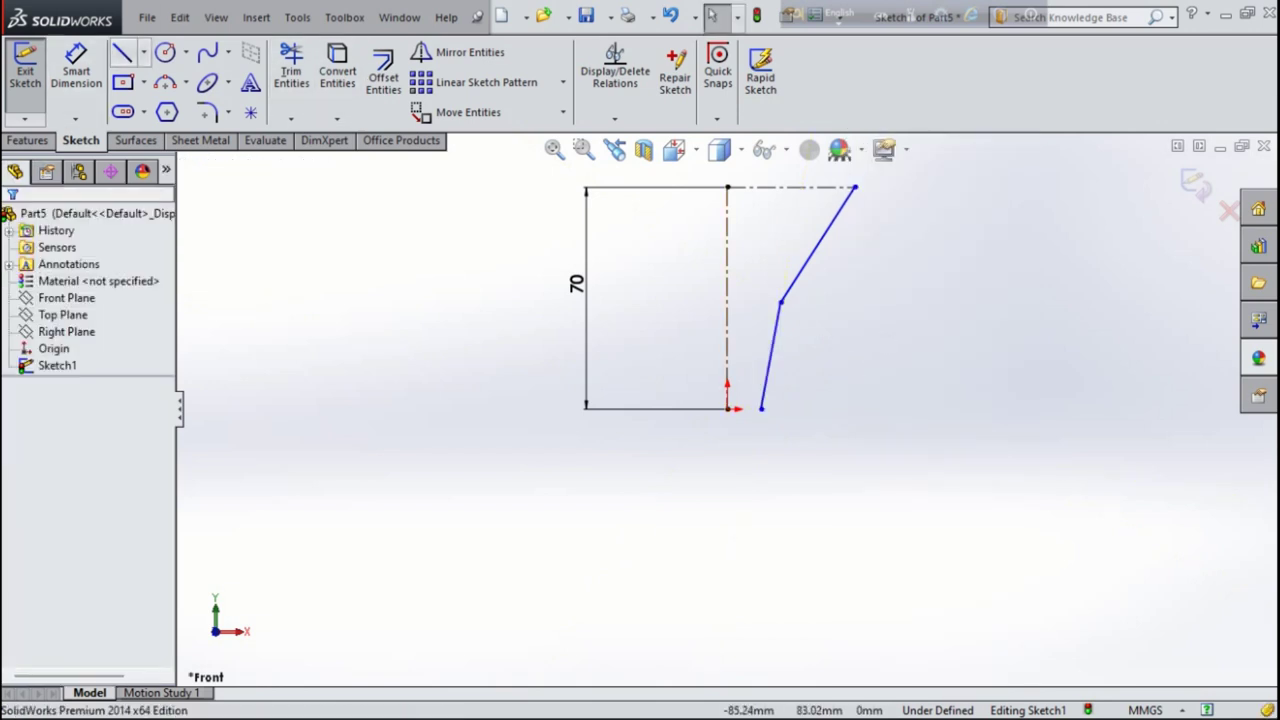
Step: Dimension the wall's bottom end 5 mm horizontally from the origin
click(76, 70)
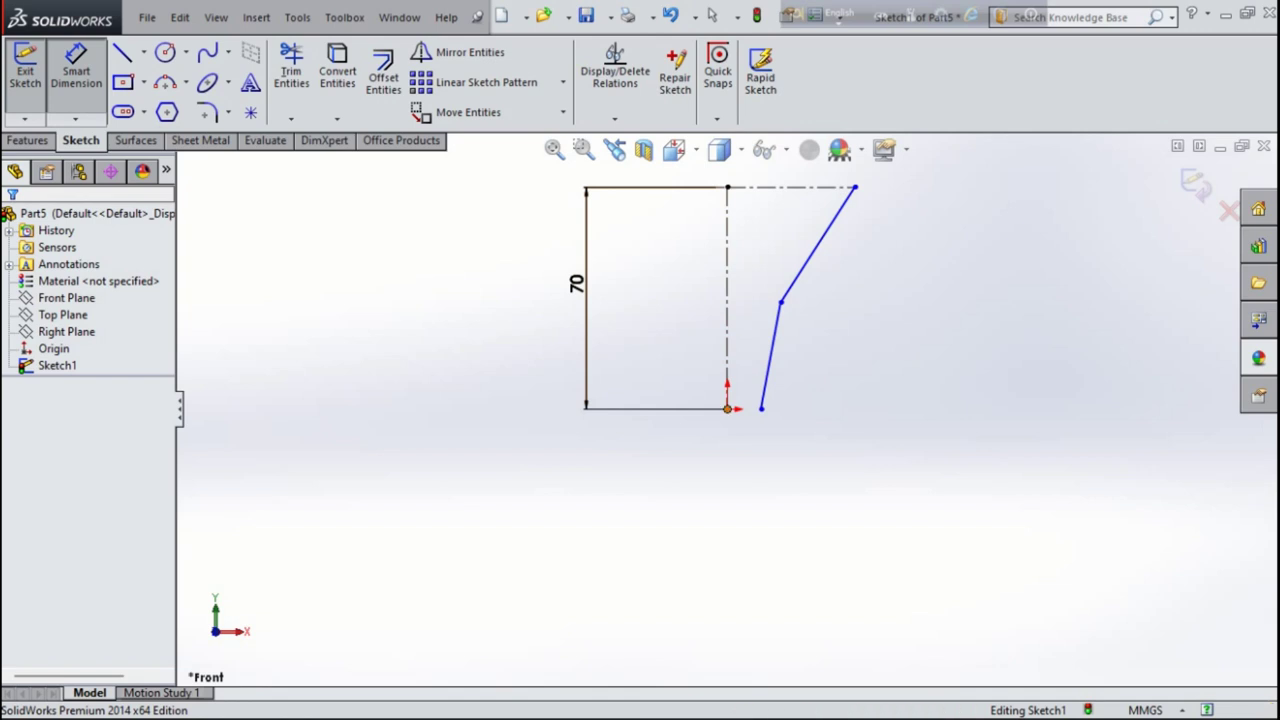
click(727, 408)
click(761, 408)
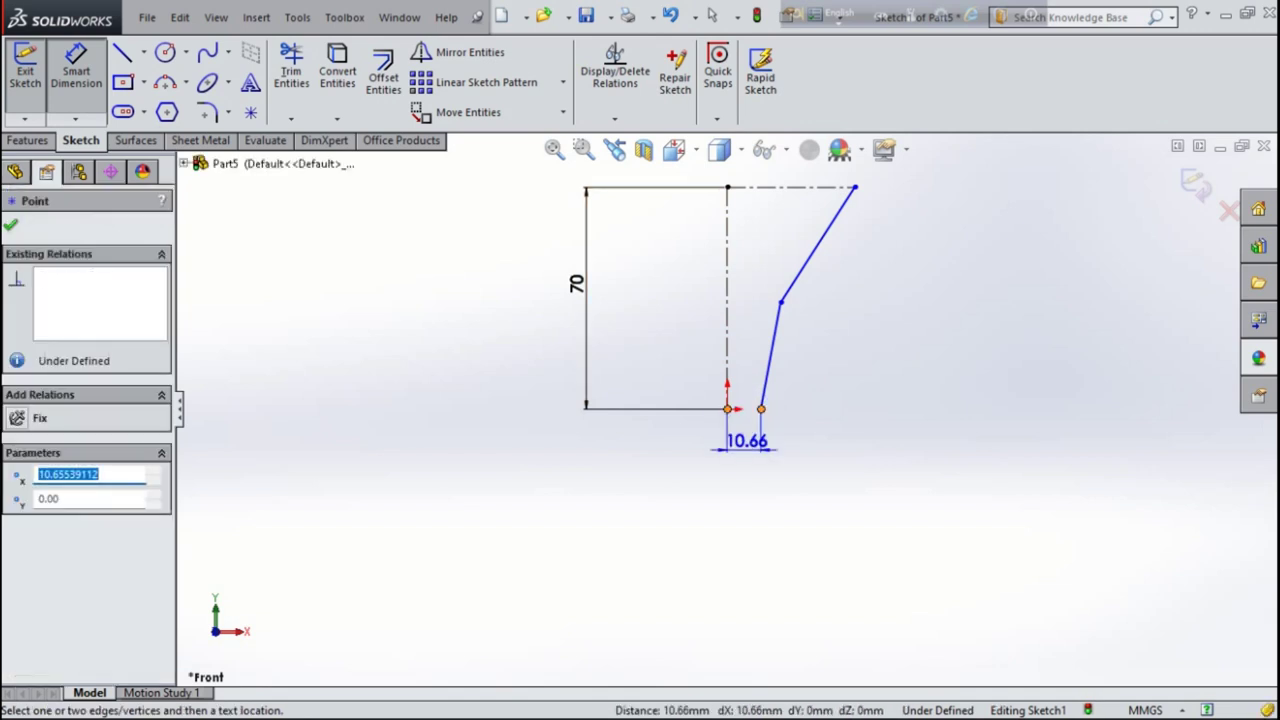
click(752, 442)
text(3)
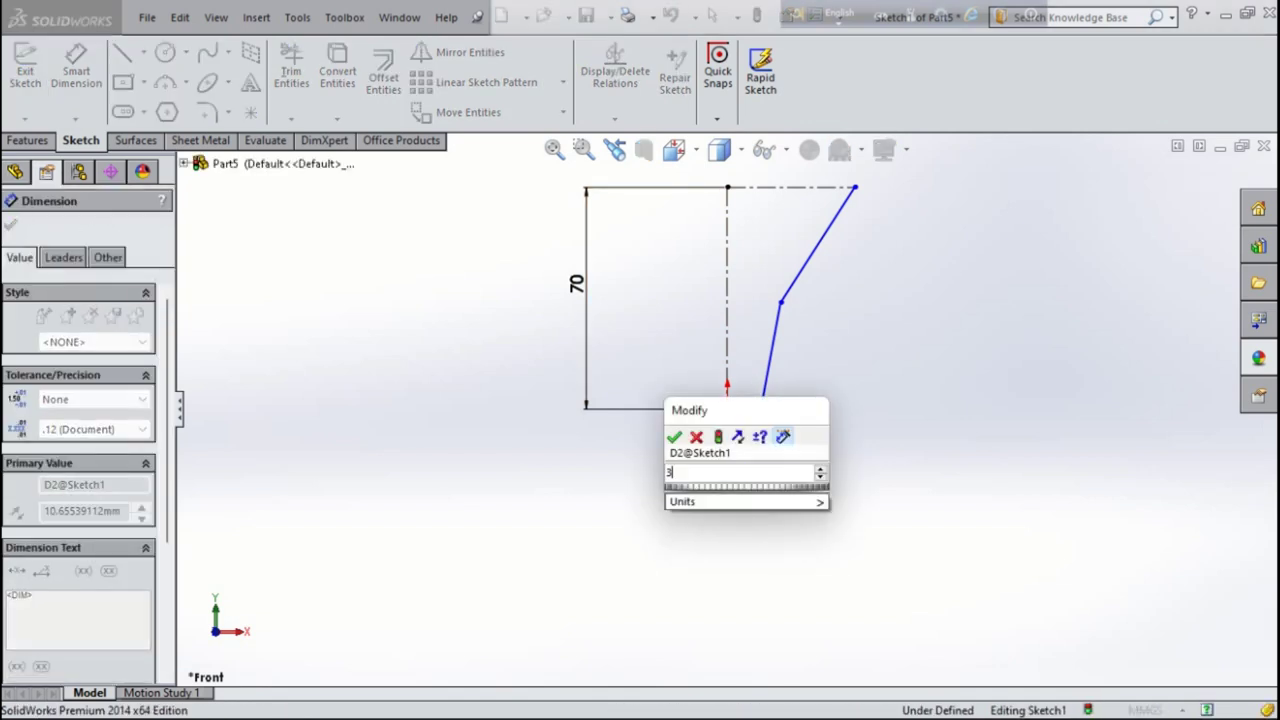
key(Return)
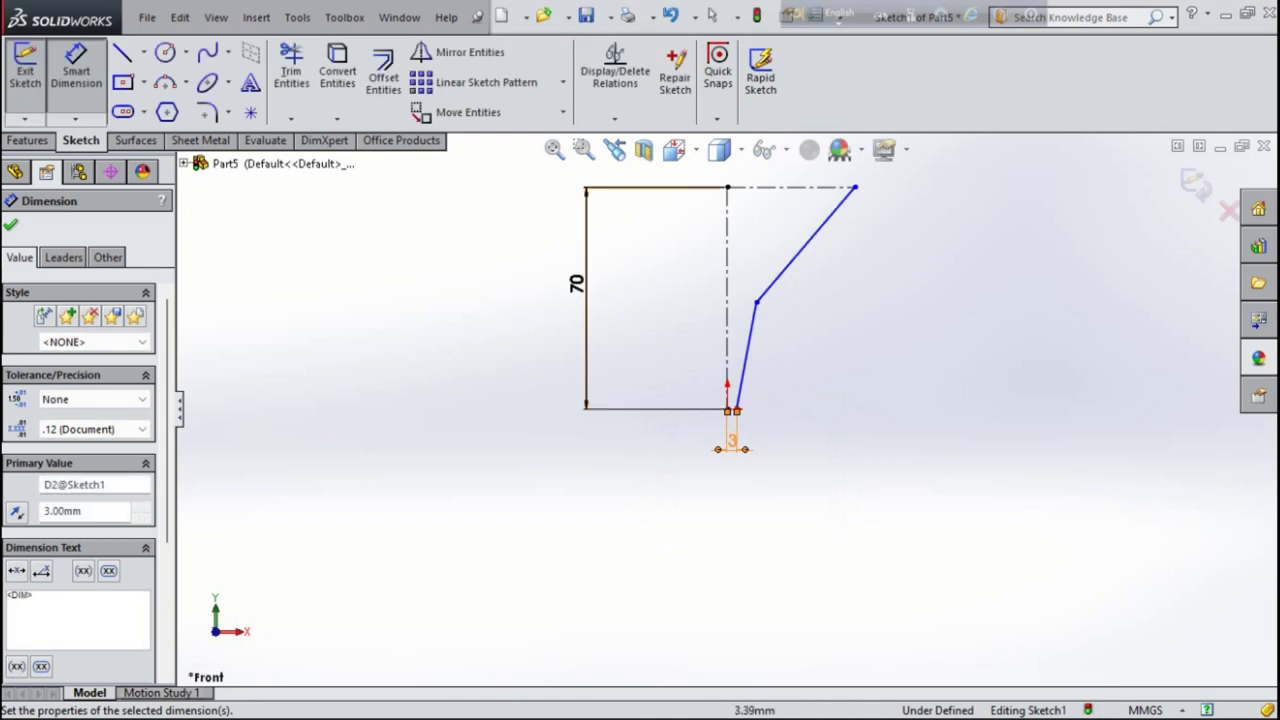
scroll(740, 418, down, 2)
double_click(728, 457)
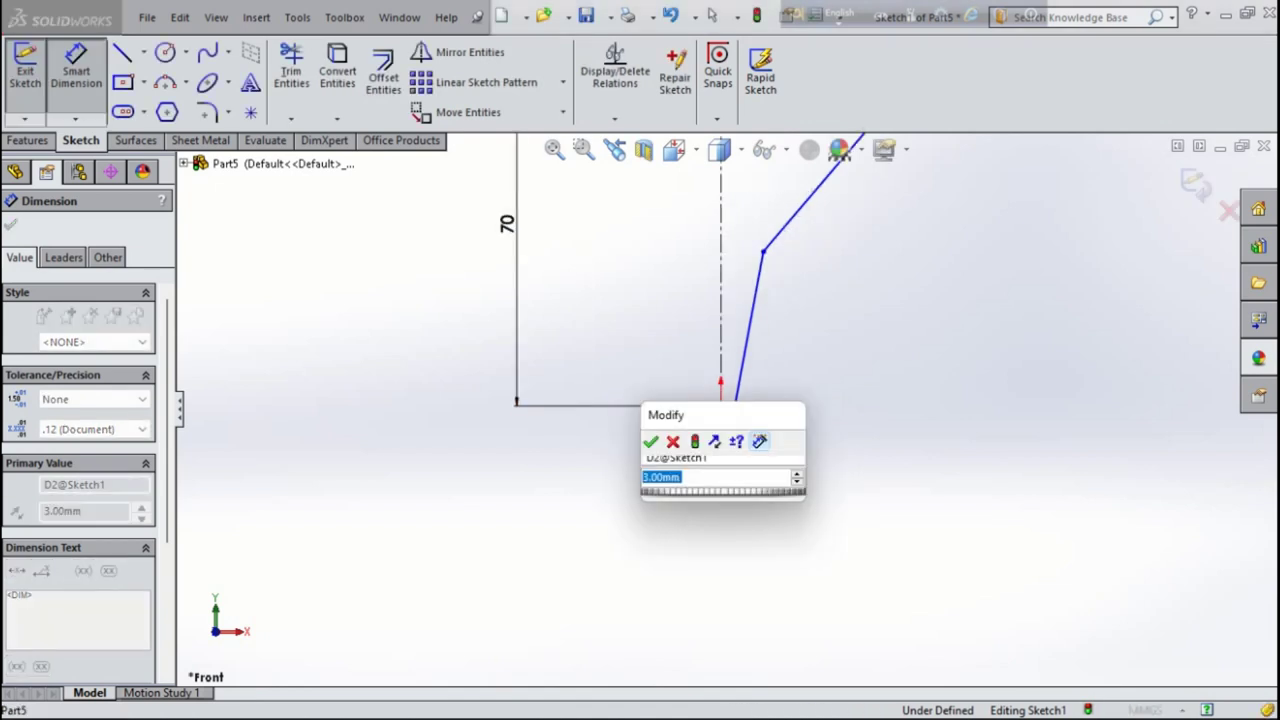
text(5)
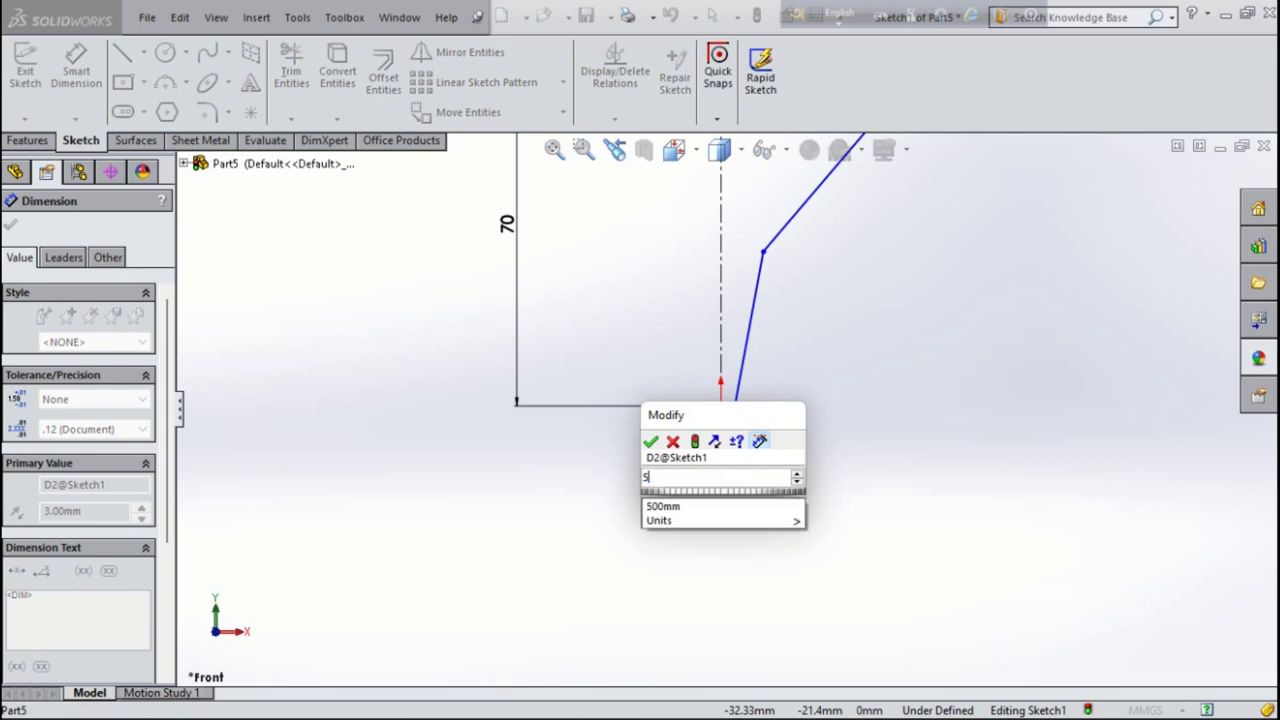
key(Return)
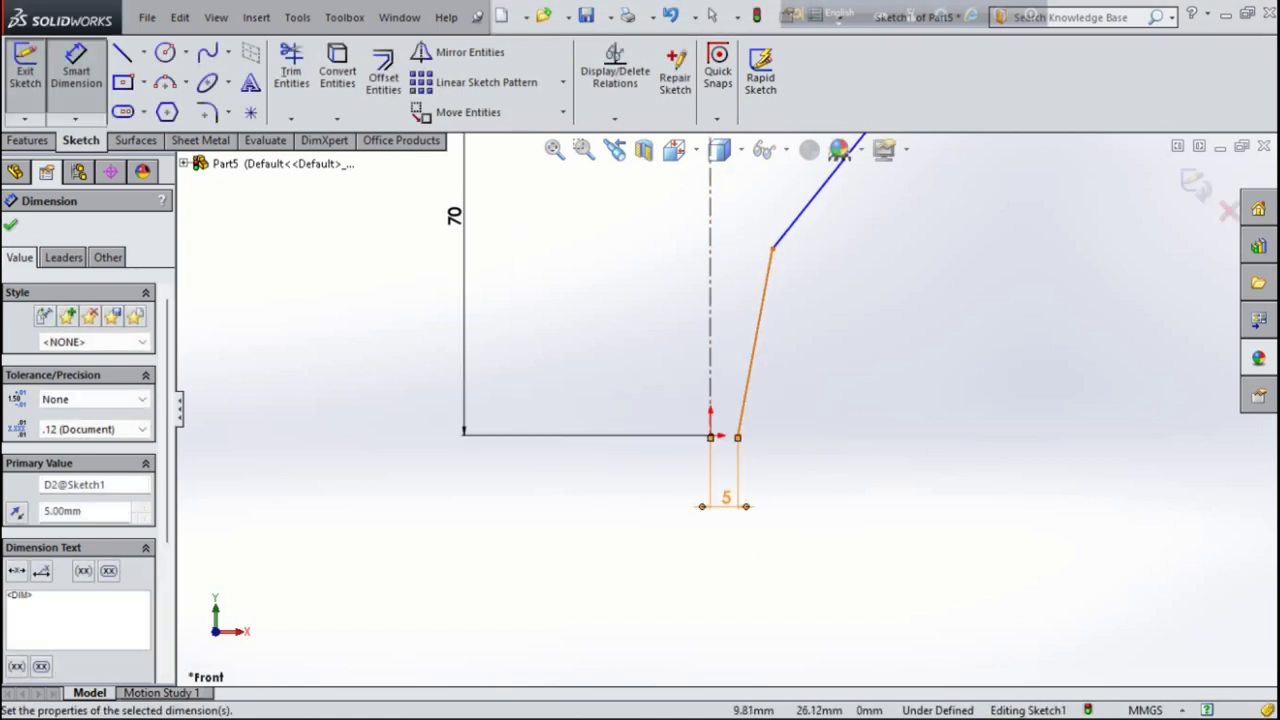
scroll(770, 265, down, 2)
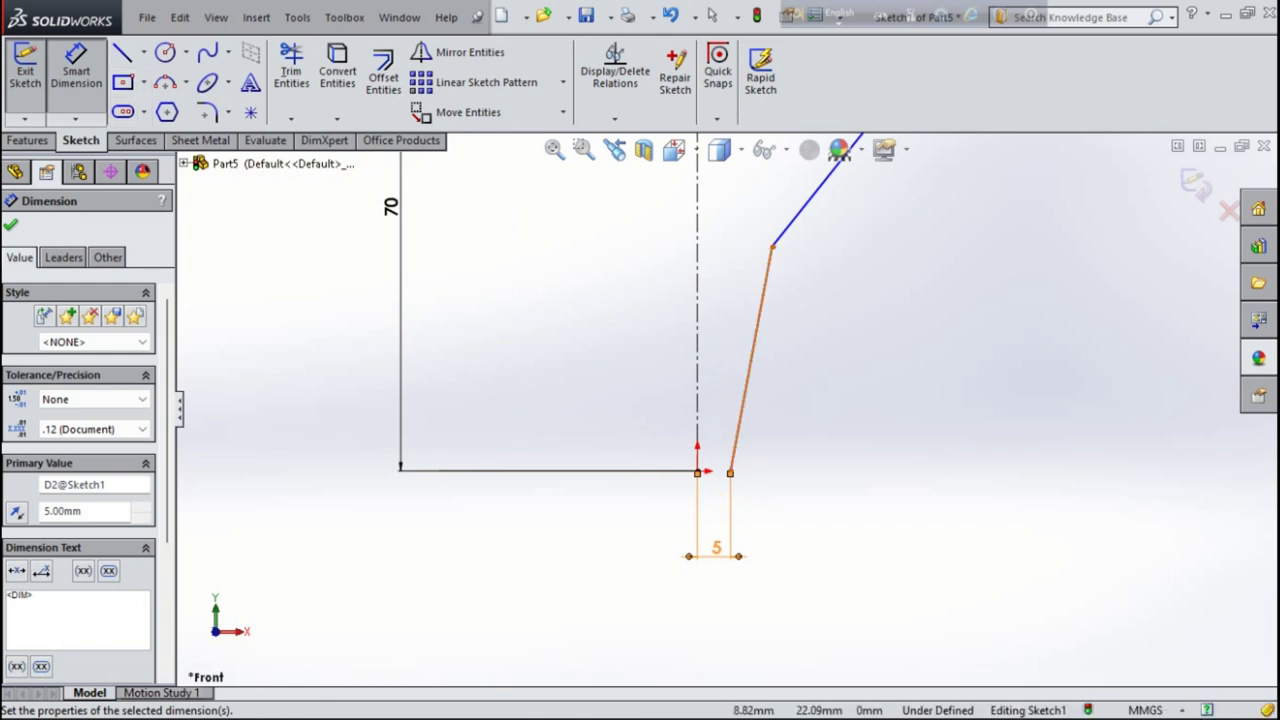
Step: Set the heights of the lower and upper wall segments to 30 and 40 mm
click(751, 360)
click(888, 330)
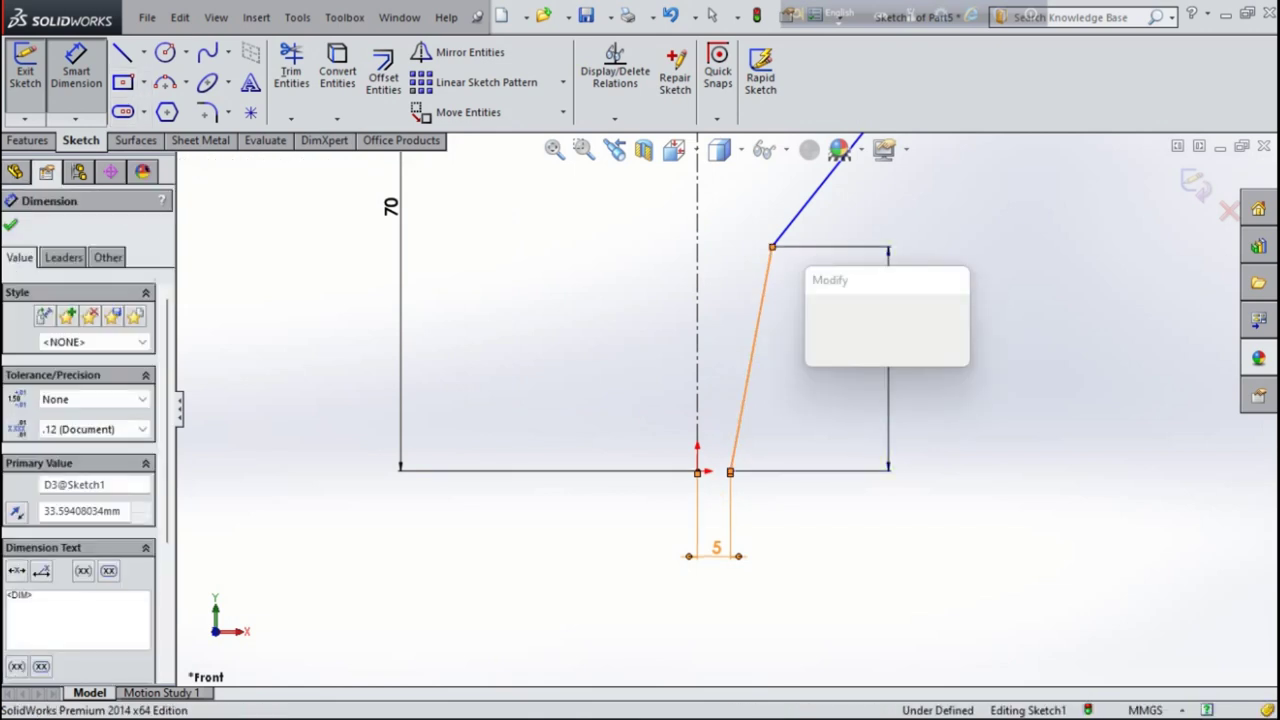
text(30)
key(Return)
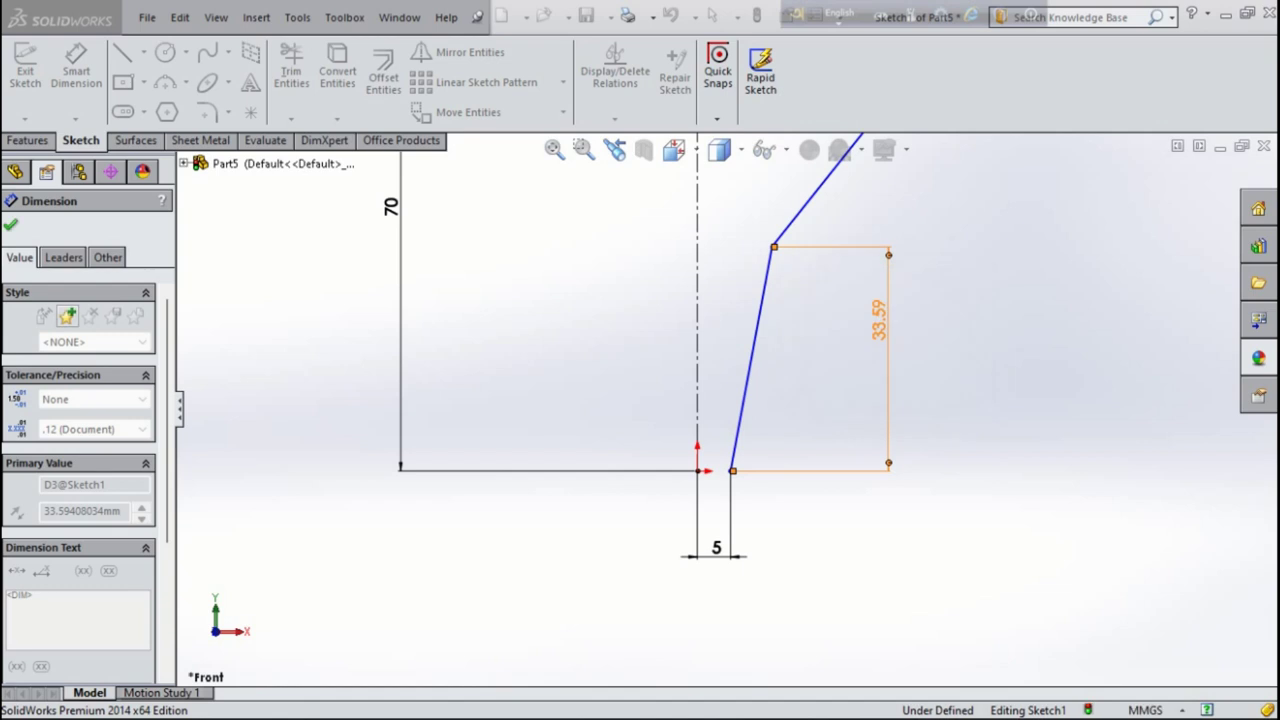
key(z)
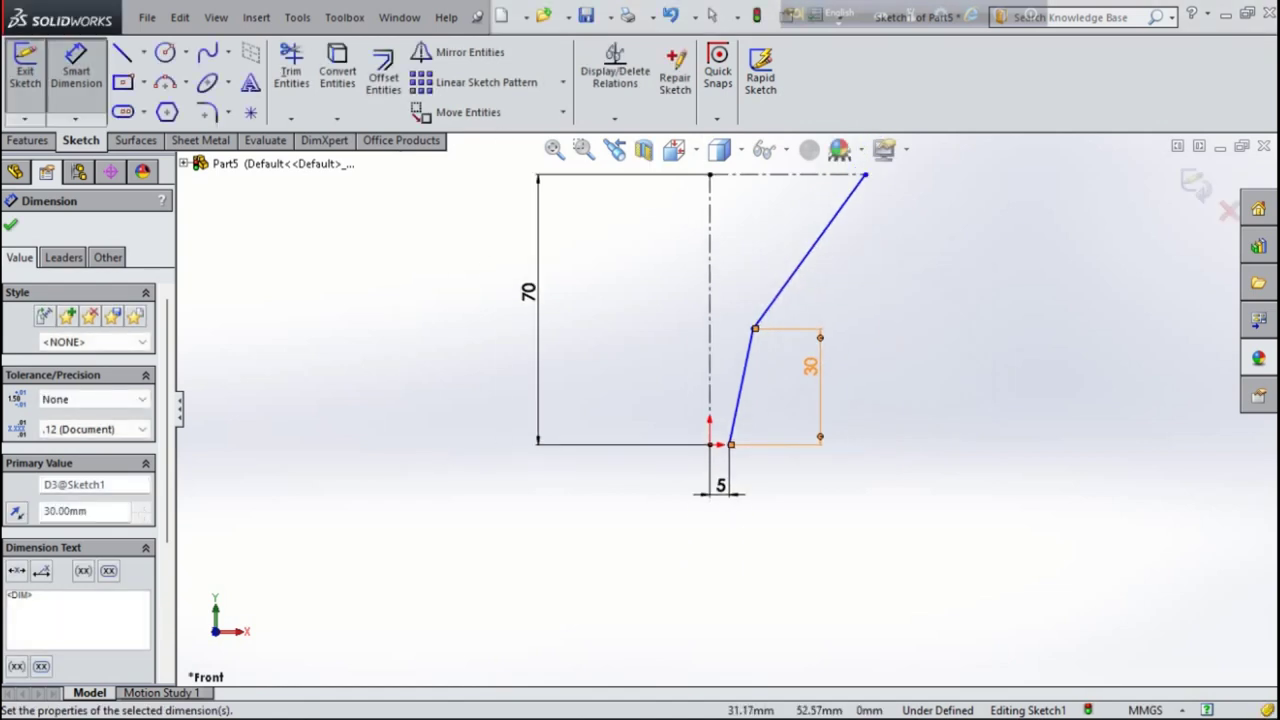
click(810, 252)
click(900, 235)
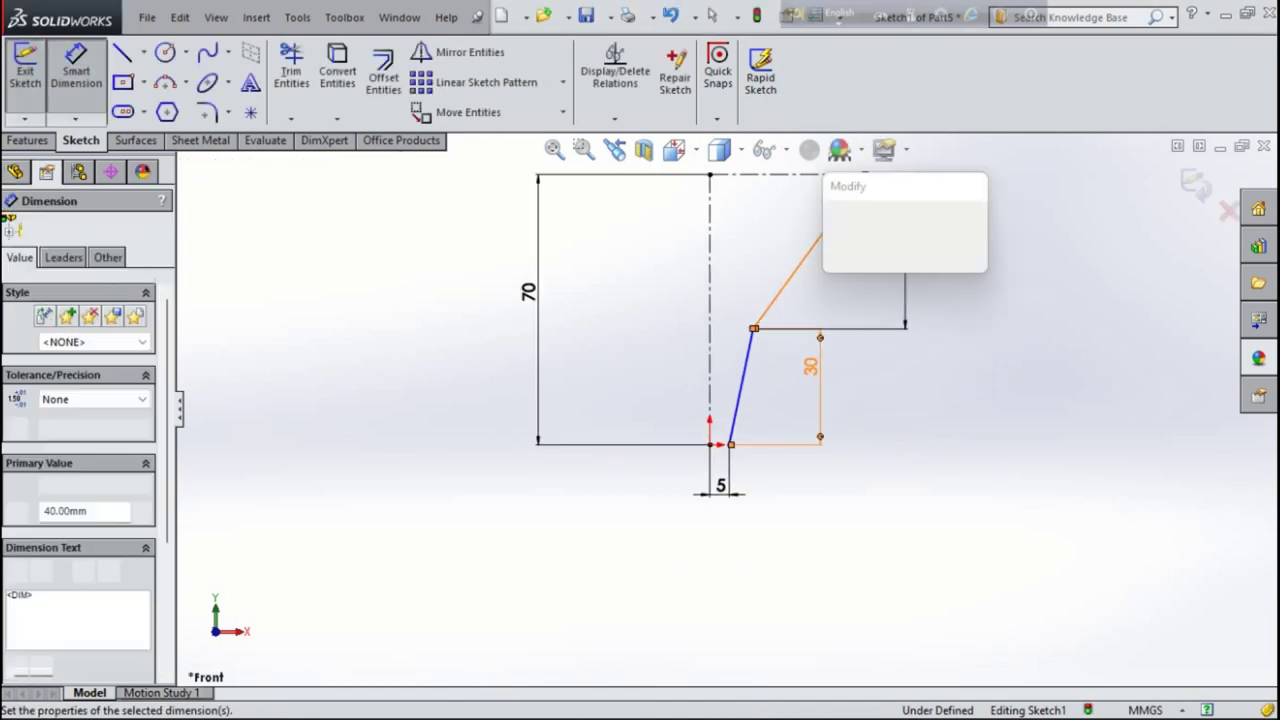
key(Return)
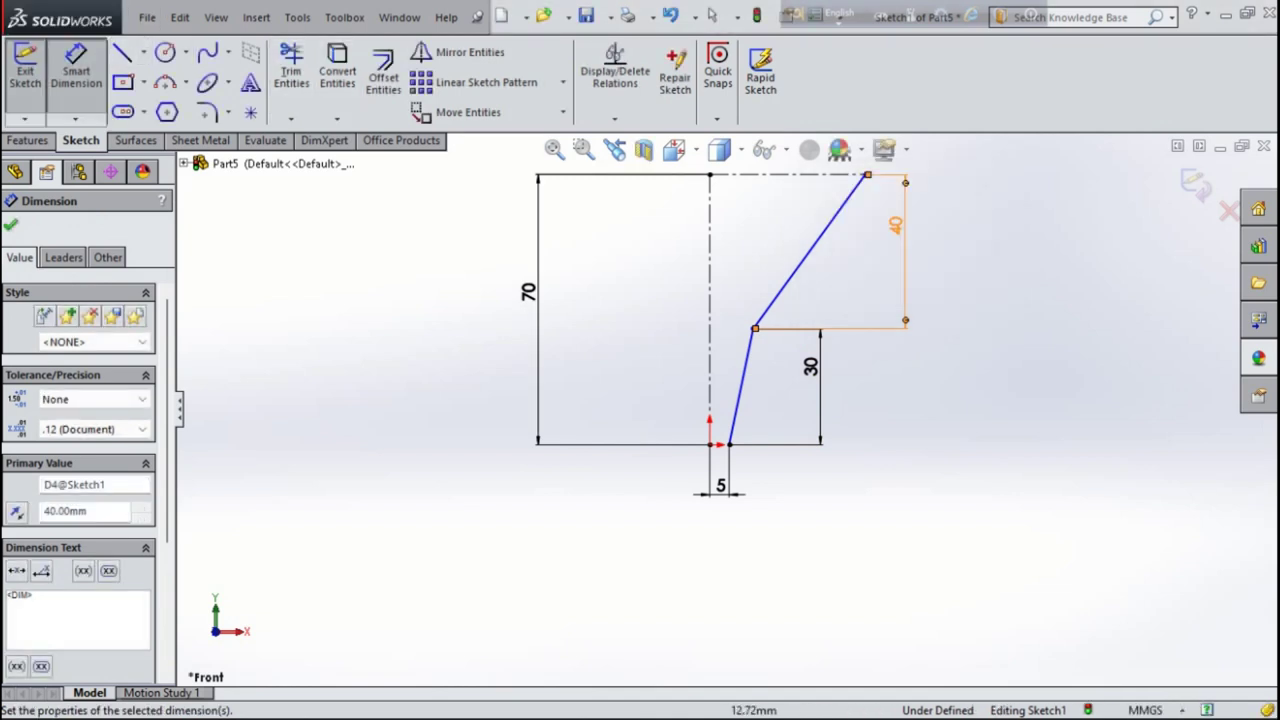
scroll(741, 417, down, 2)
Step: Dimension the wall segments' angles from the vertical axis as 10° and 30°
click(695, 325)
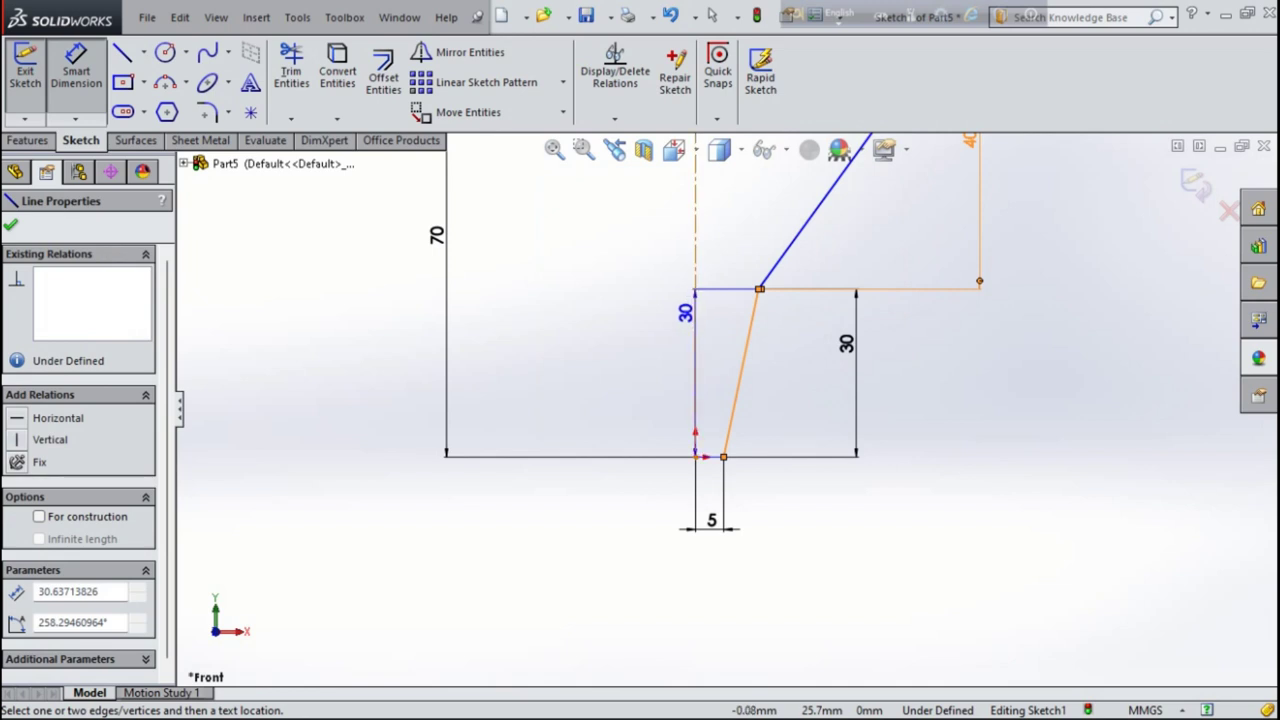
click(815, 212)
click(735, 222)
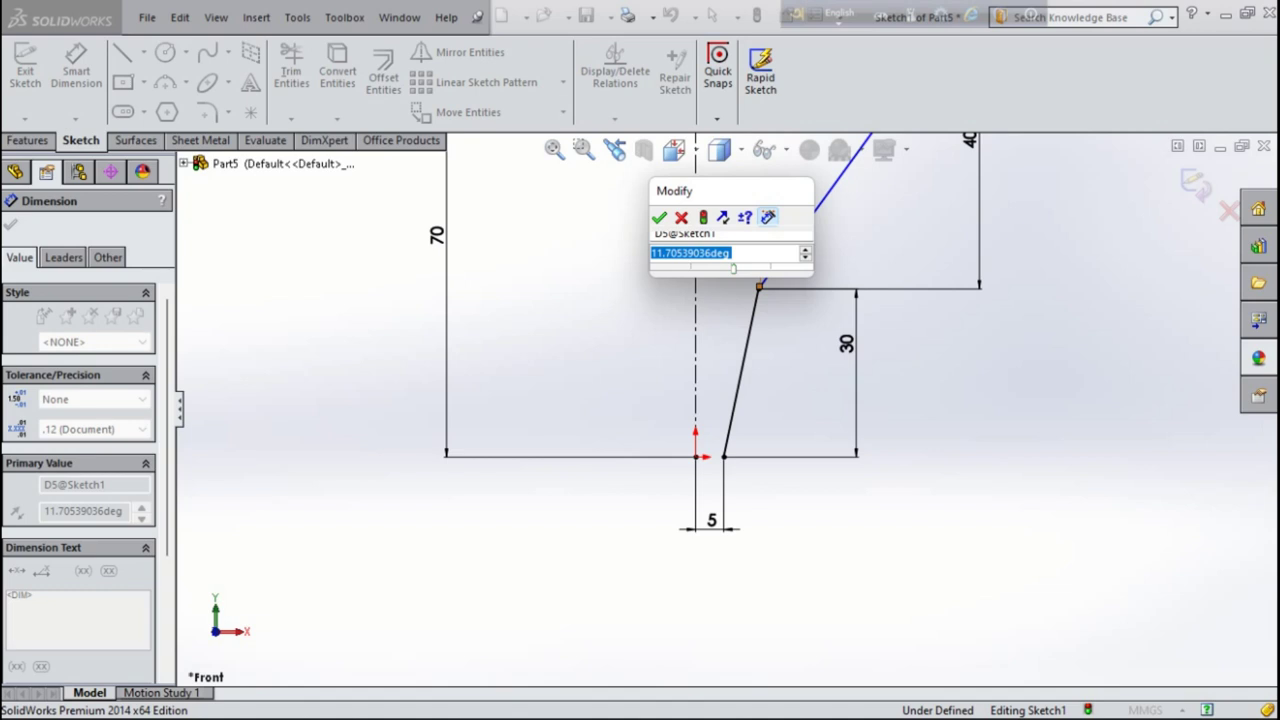
text(10)
key(Return)
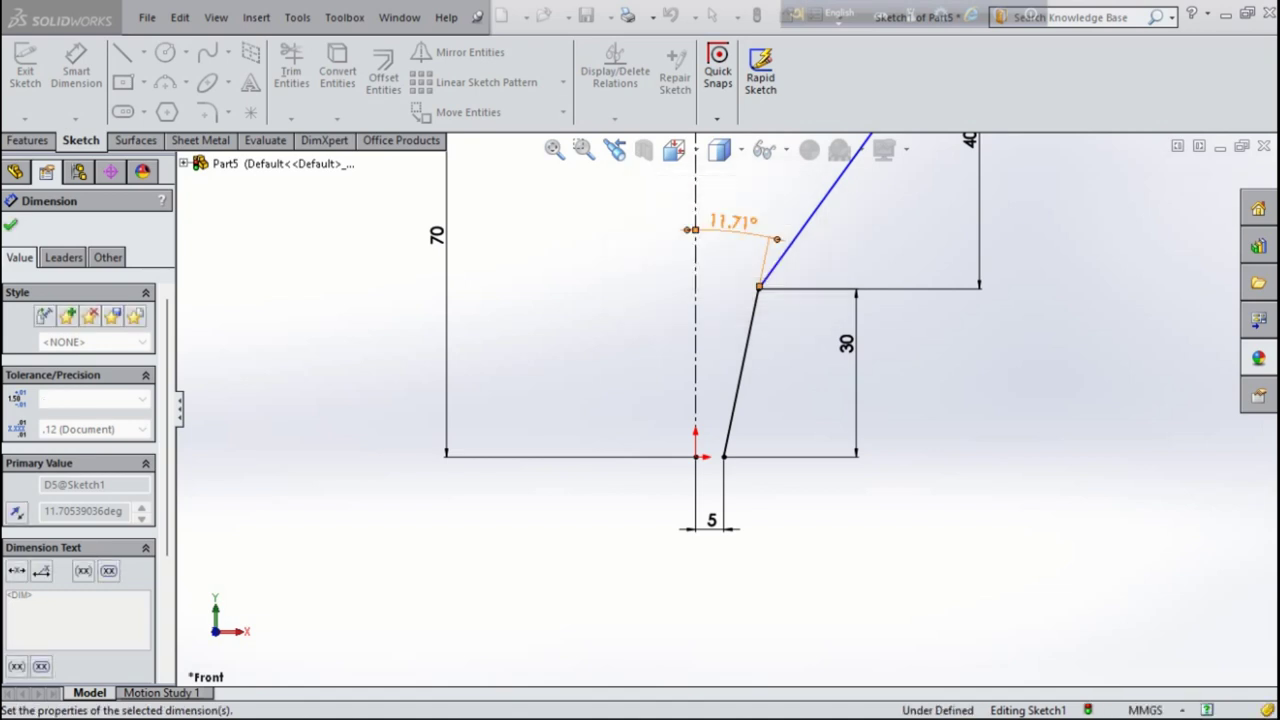
key(z)
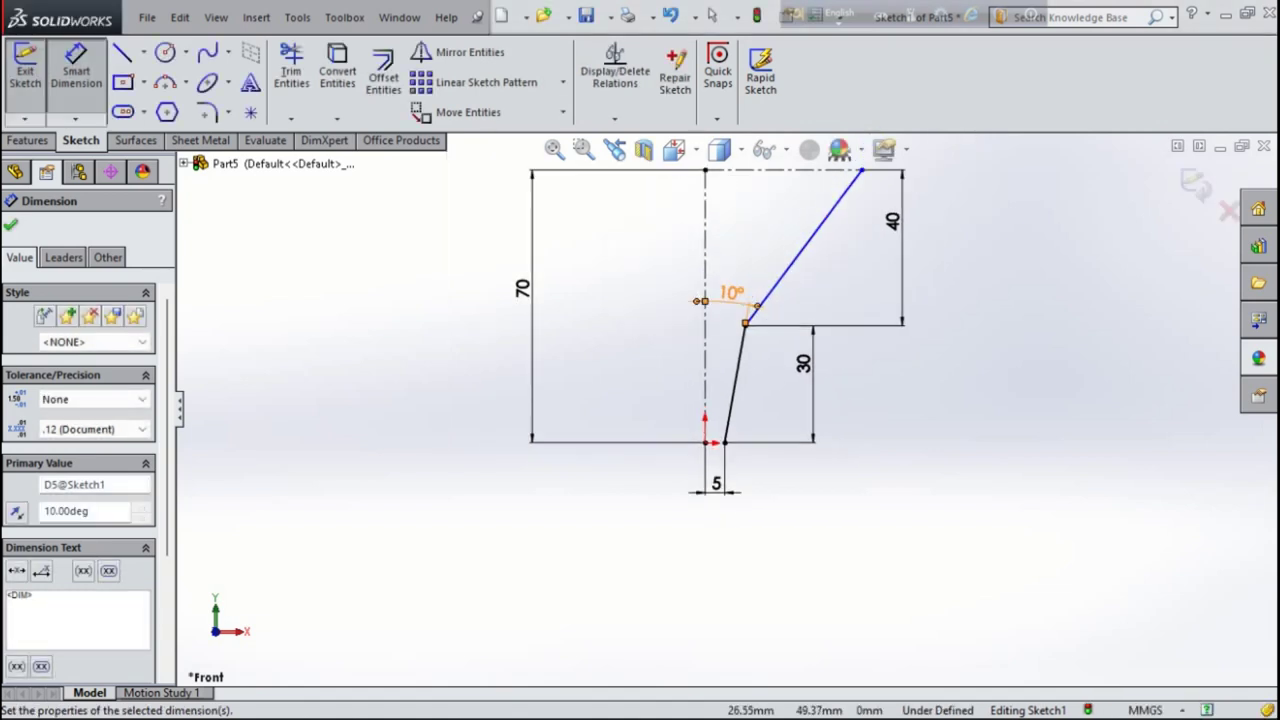
click(705, 285)
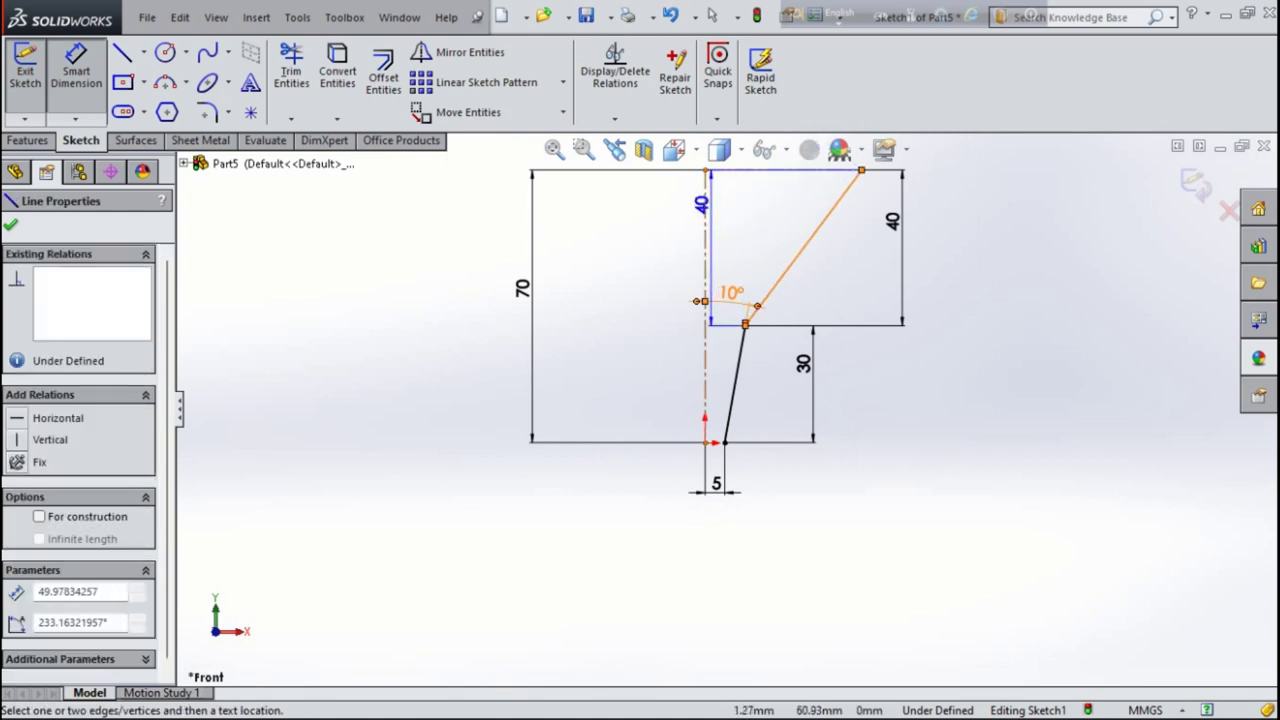
click(799, 250)
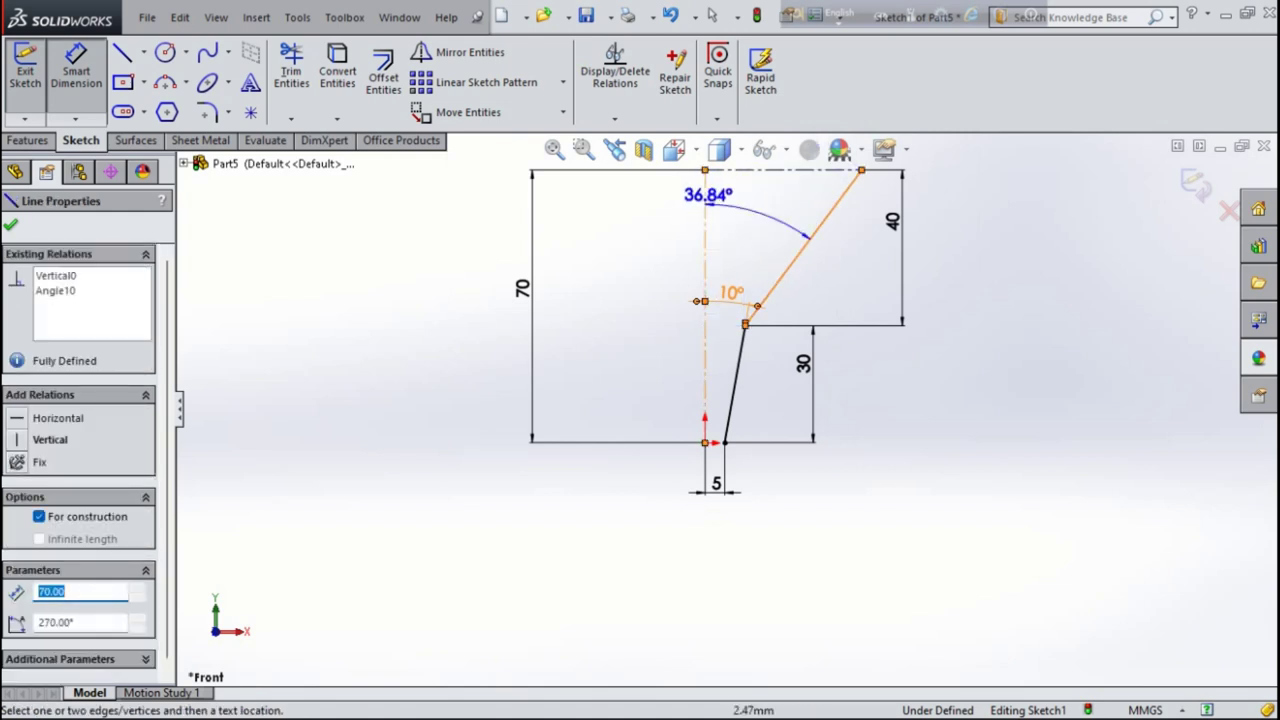
click(762, 195)
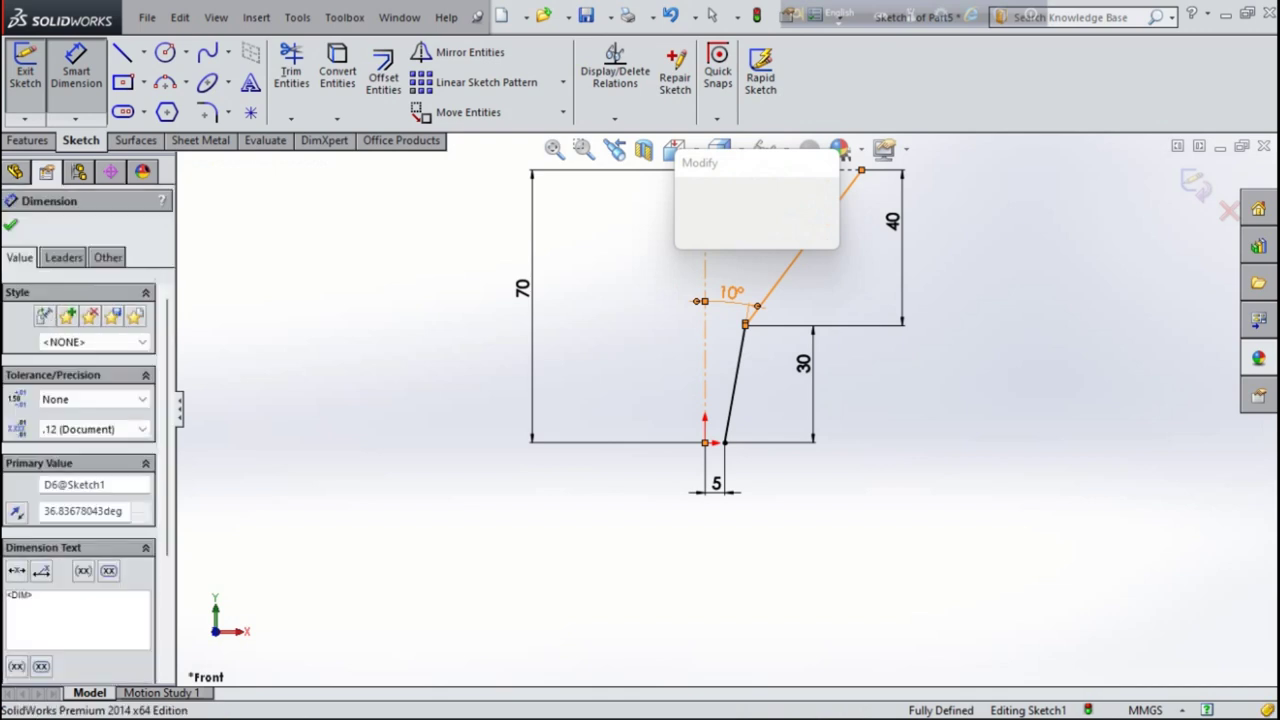
text(30)
key(Return)
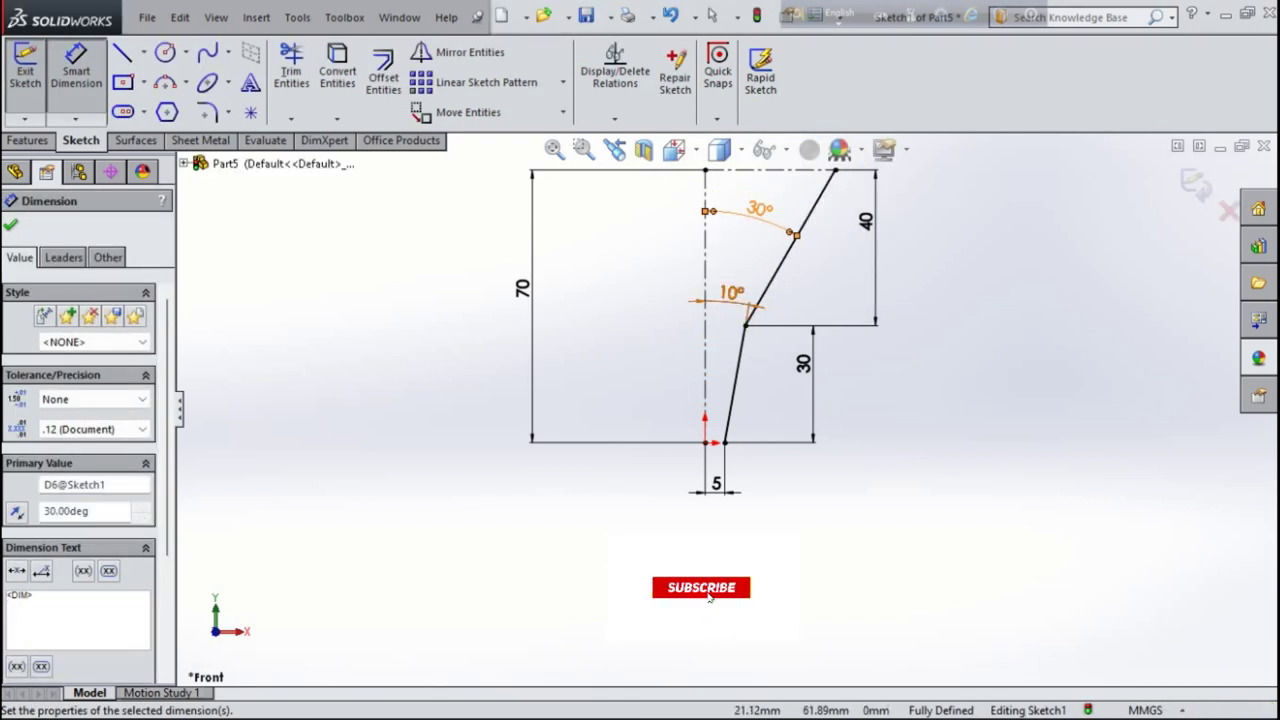
key(f)
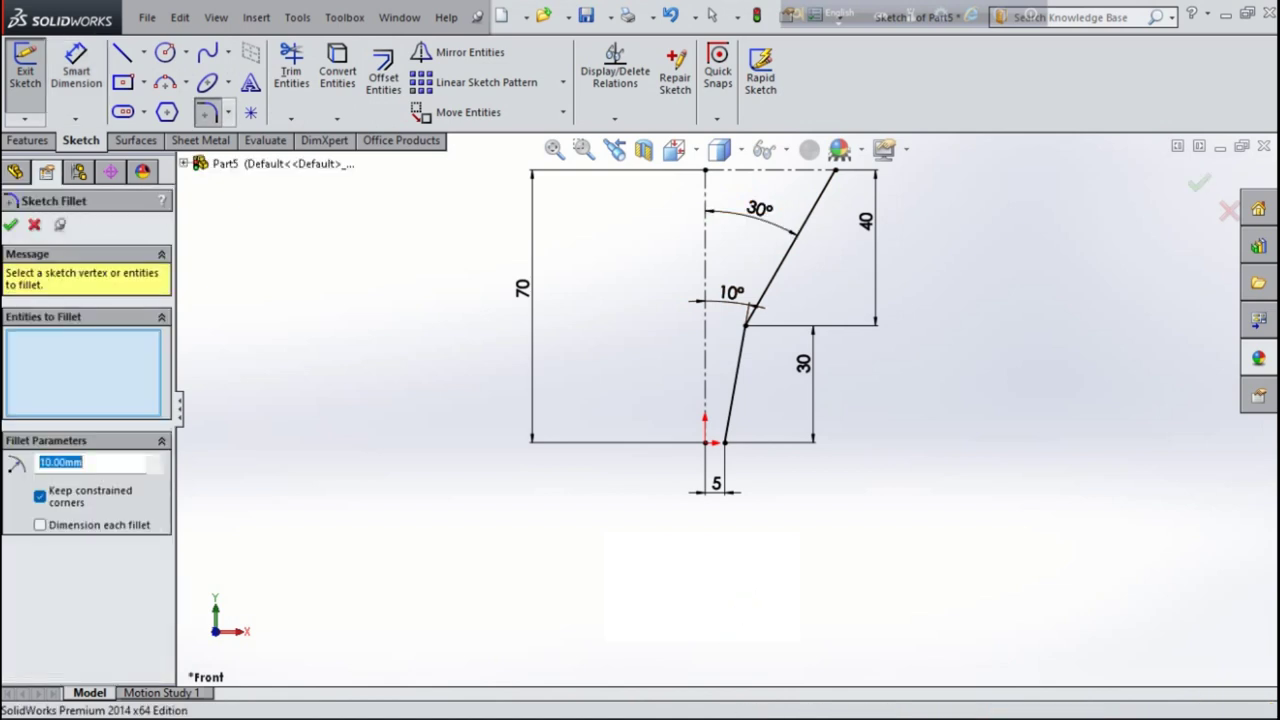
Step: Apply an R25 mm sketch fillet at the bend between the two sloped wall lines
click(745, 325)
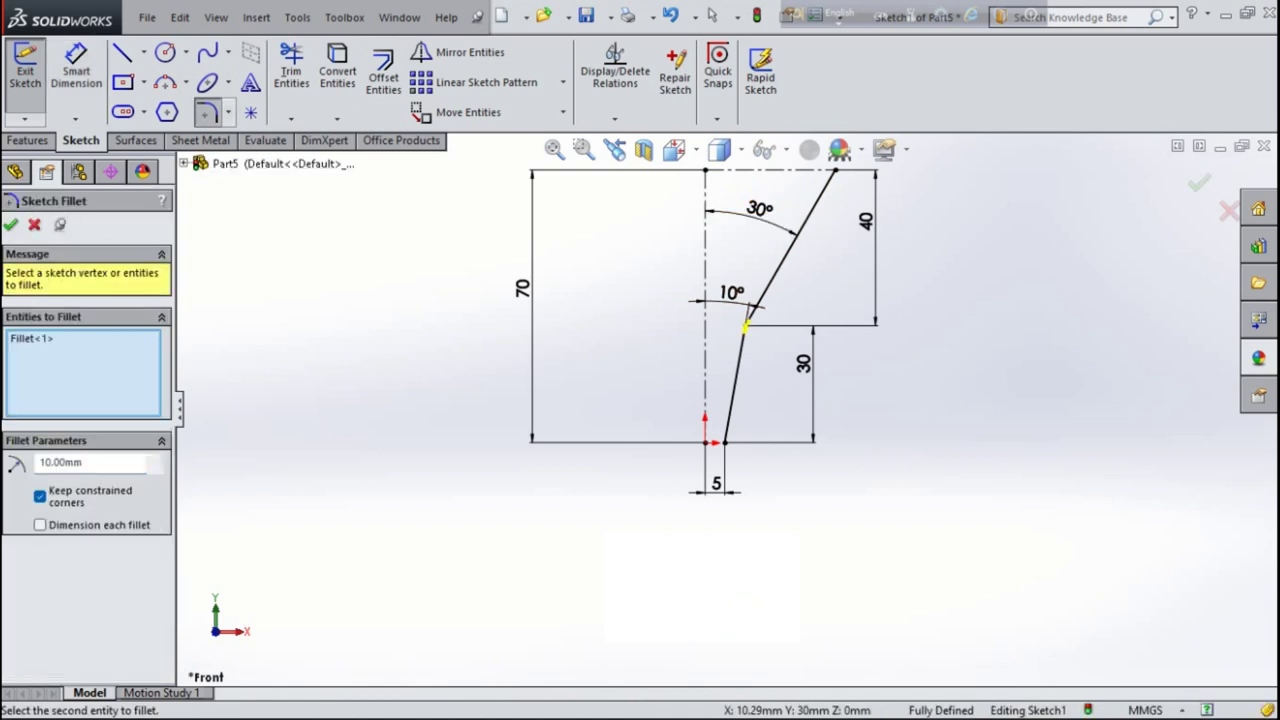
double_click(60, 462)
text(25)
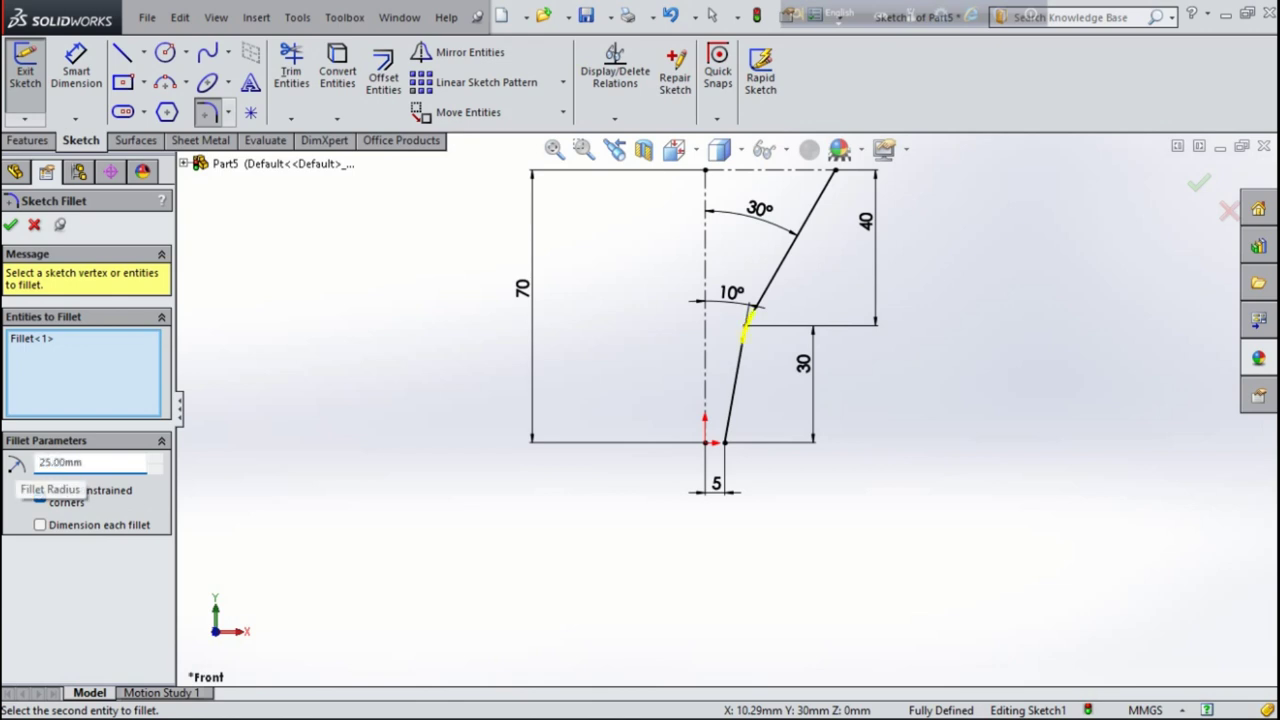
click(757, 303)
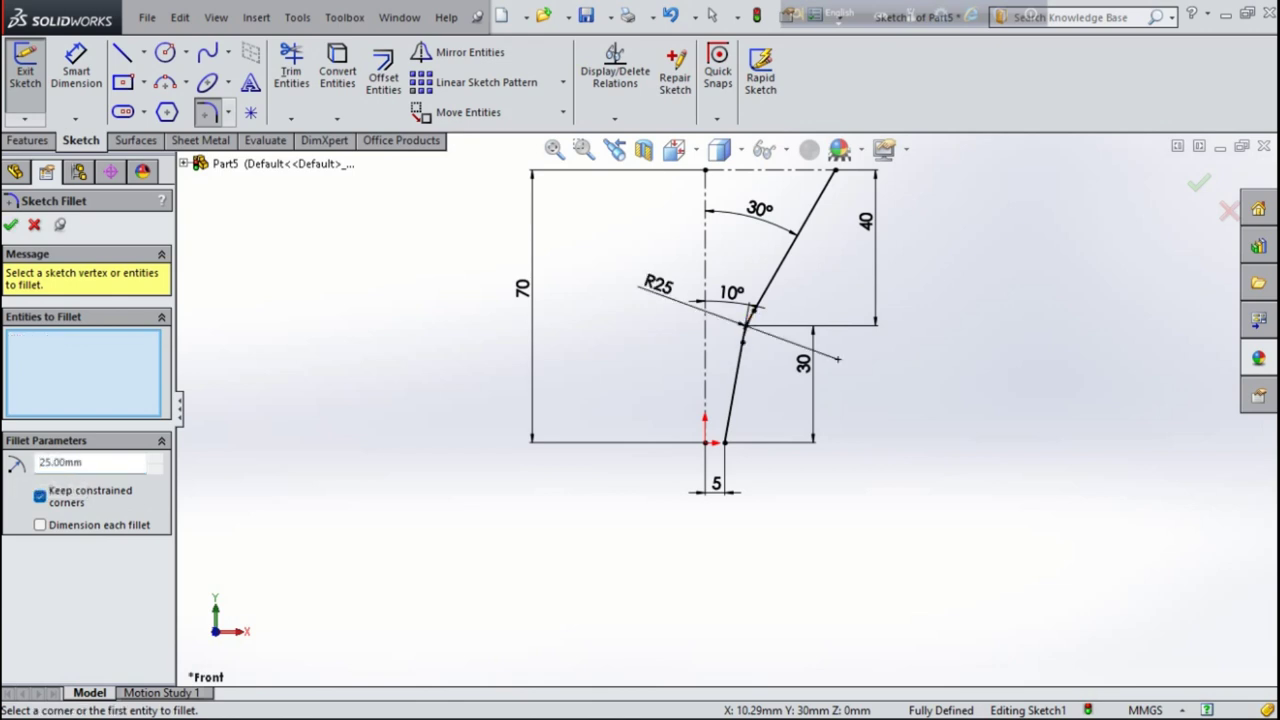
scroll(748, 318, down, 2)
scroll(706, 343, down, 2)
scroll(723, 357, down, 2)
scroll(723, 363, down, 2)
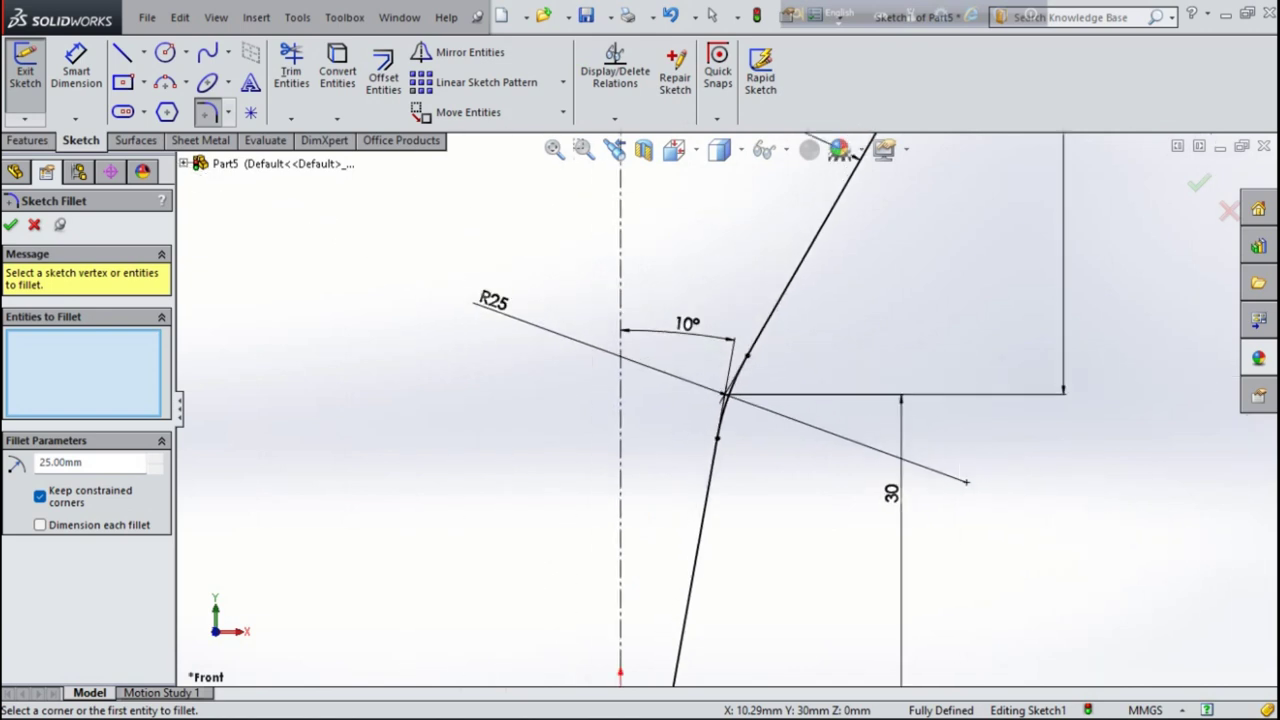
scroll(725, 397, up, 1)
key(Return)
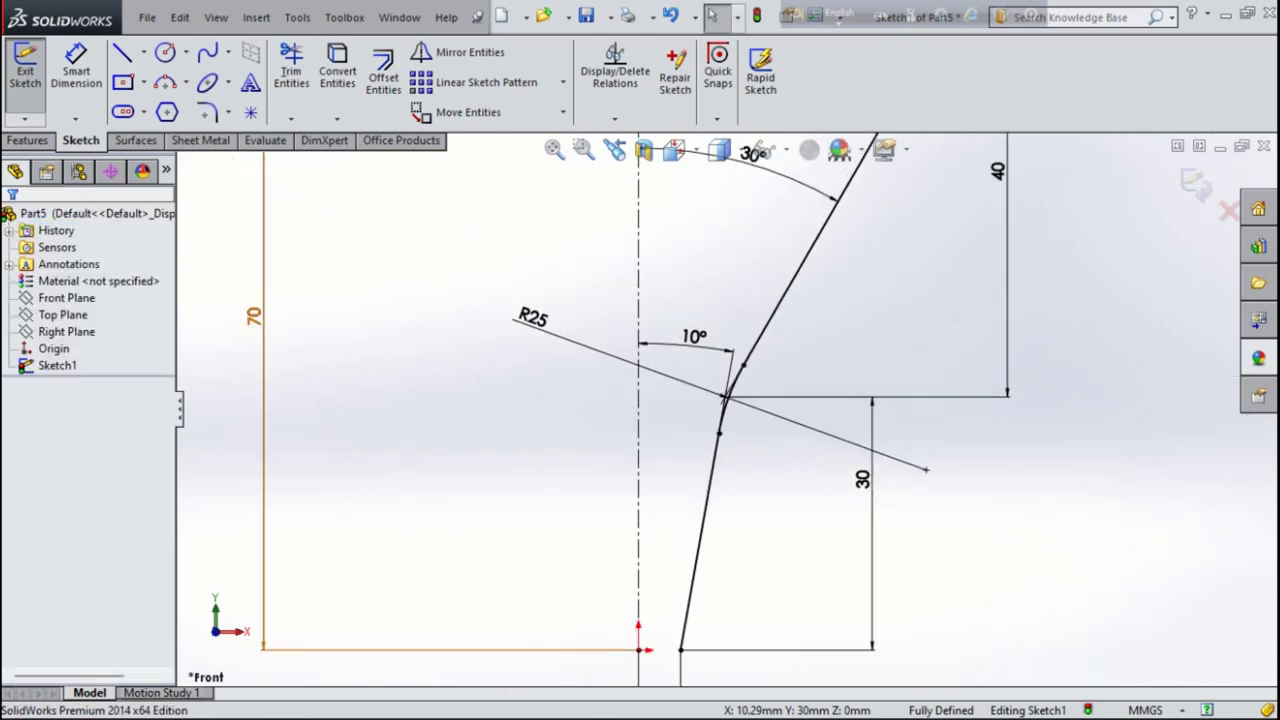
scroll(725, 400, down, 3)
scroll(725, 400, down, 1)
scroll(725, 400, up, 4)
scroll(725, 400, up, 3)
scroll(713, 538, down, 2)
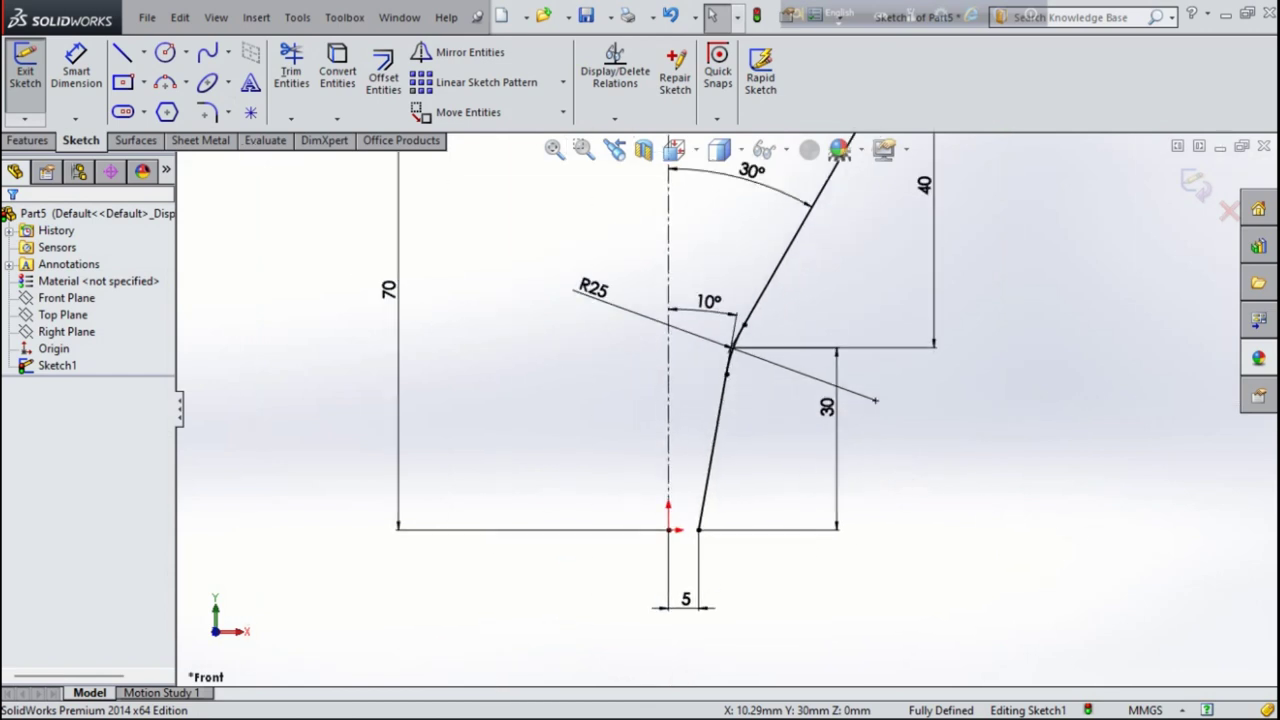
click(143, 52)
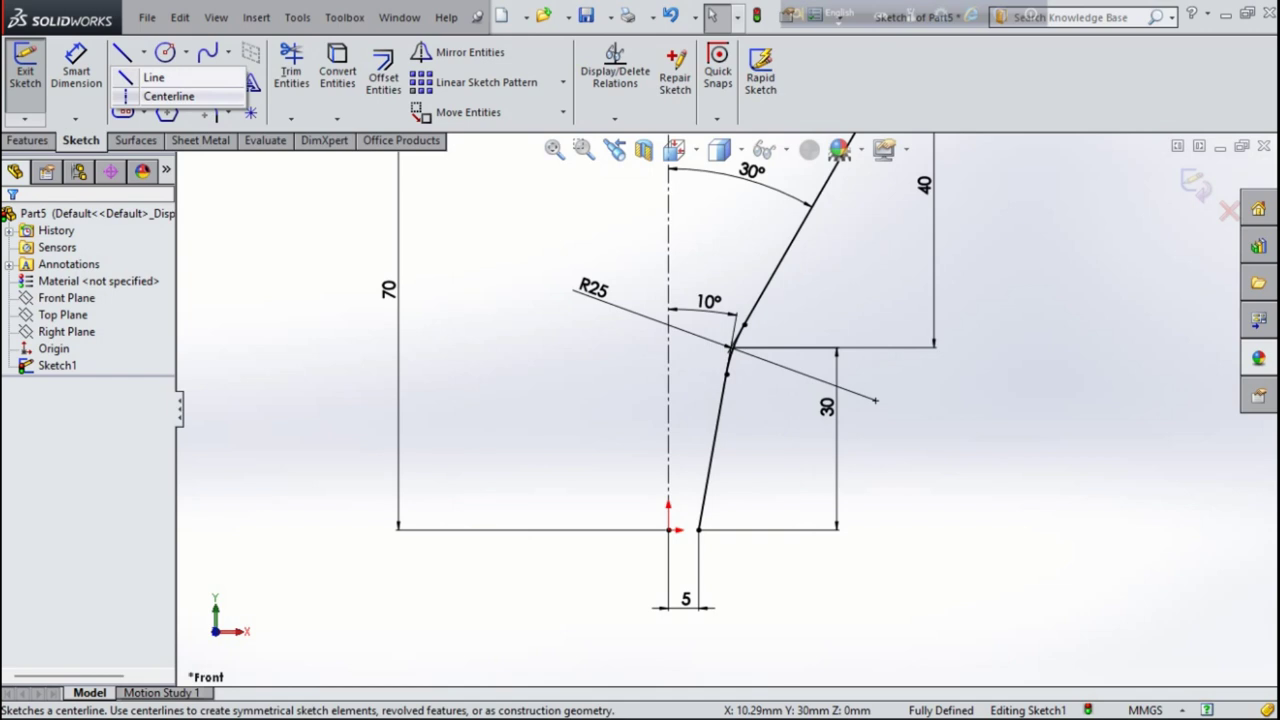
Step: Start a construction centerline at the profile's bottom endpoint
click(168, 96)
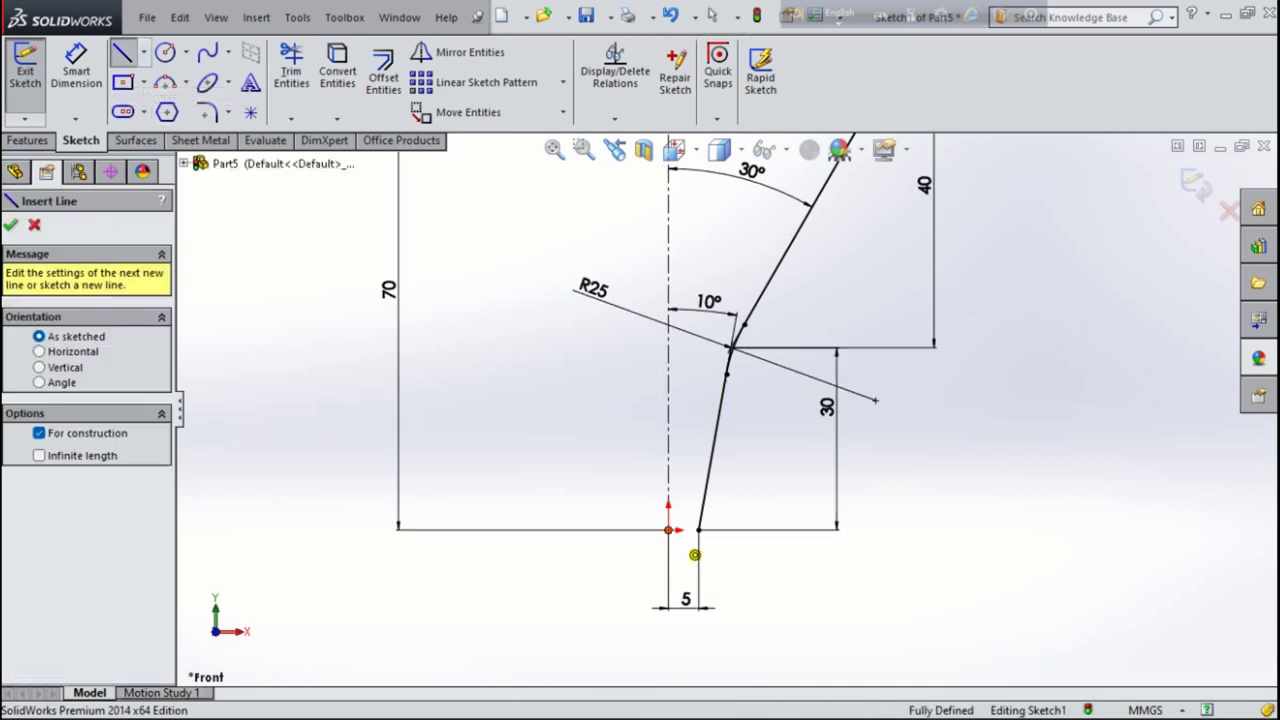
click(698, 529)
right_click(905, 409)
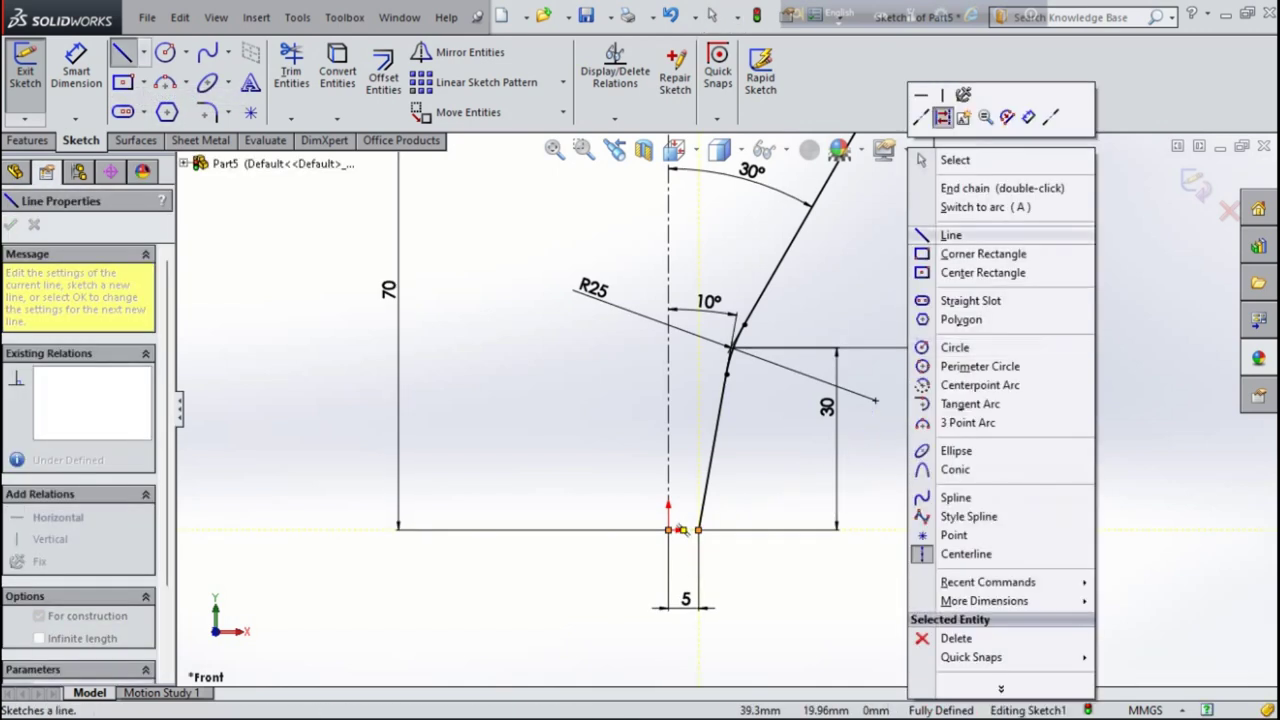
click(955, 160)
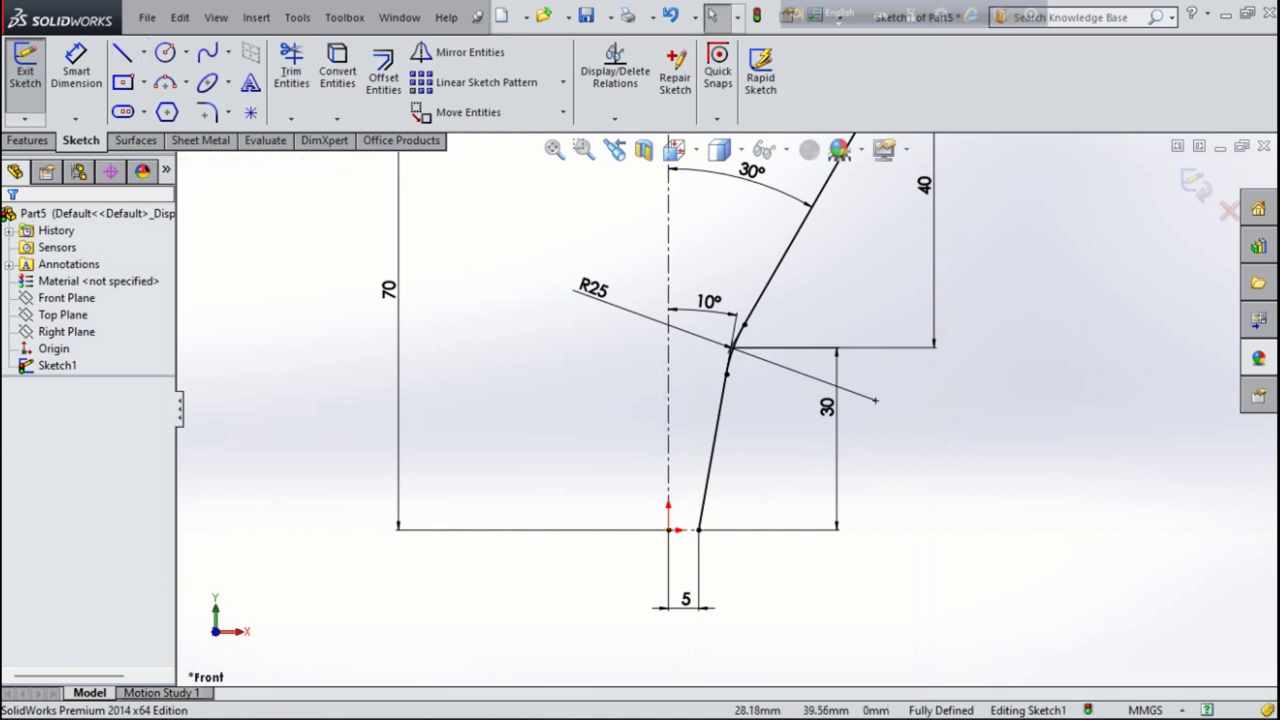
key(f)
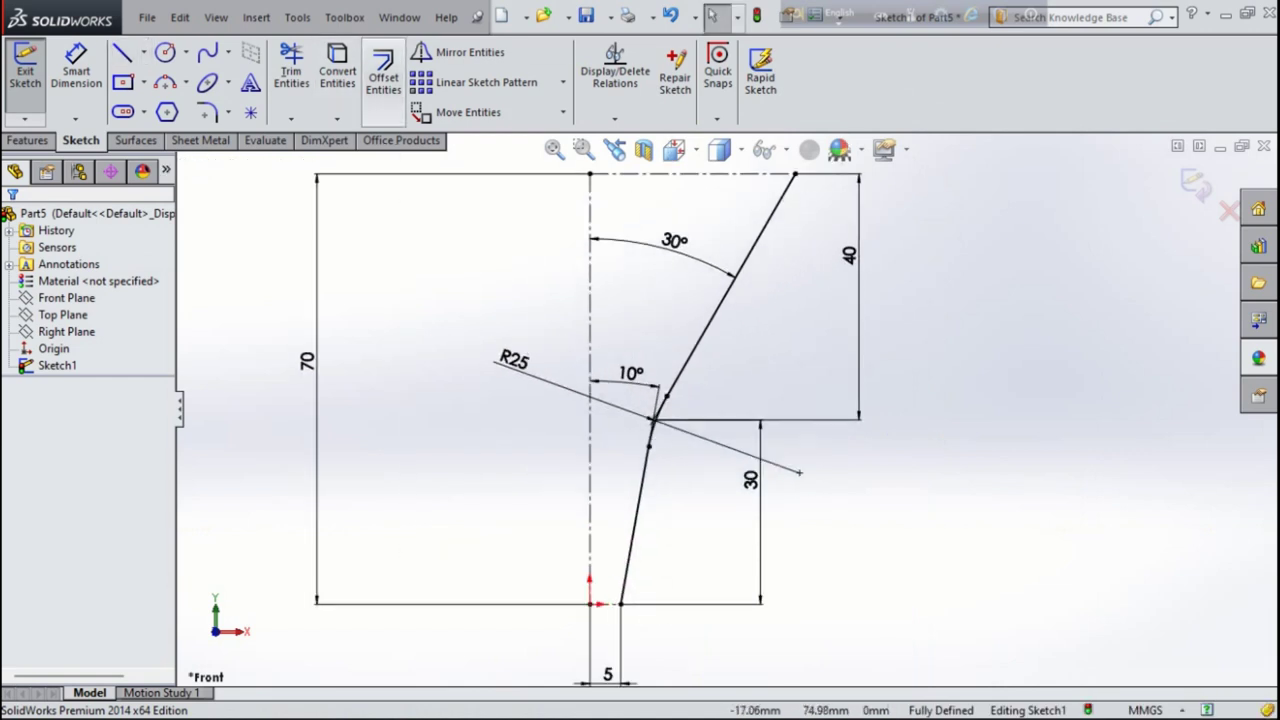
Step: Offset the wall chain by 1.00 mm to the reversed side
click(383, 75)
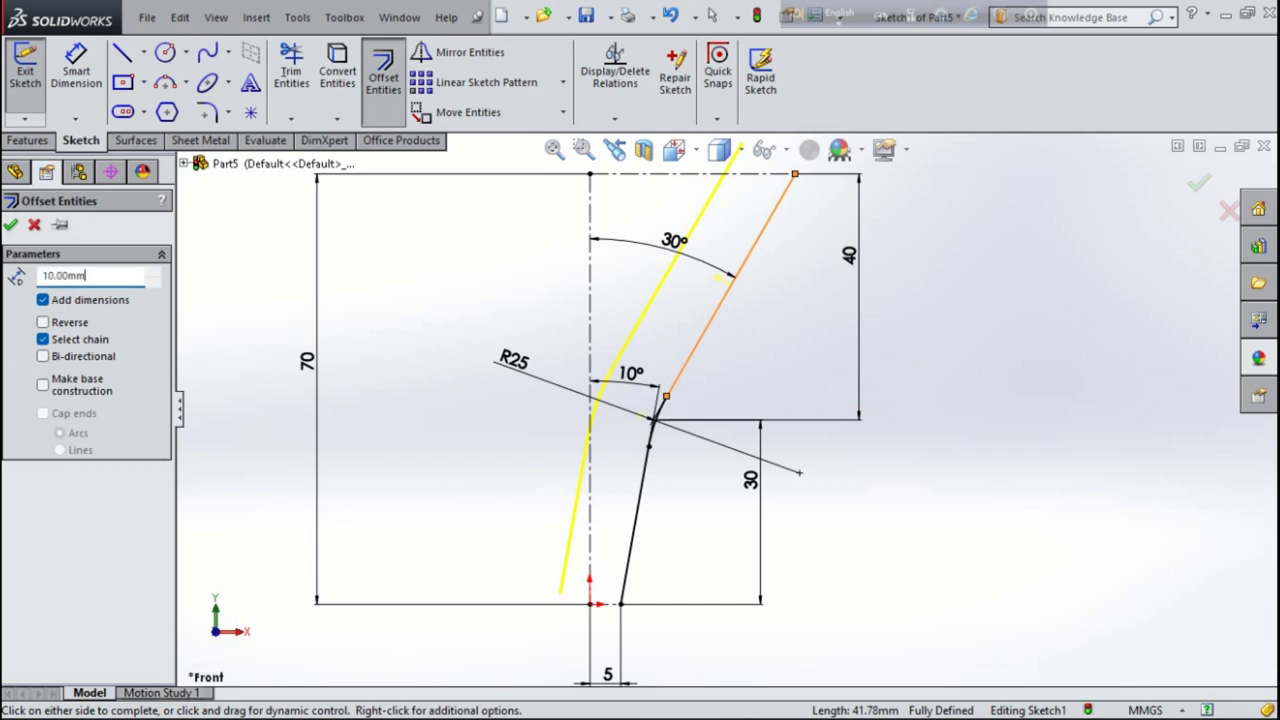
text(1)
key(Return)
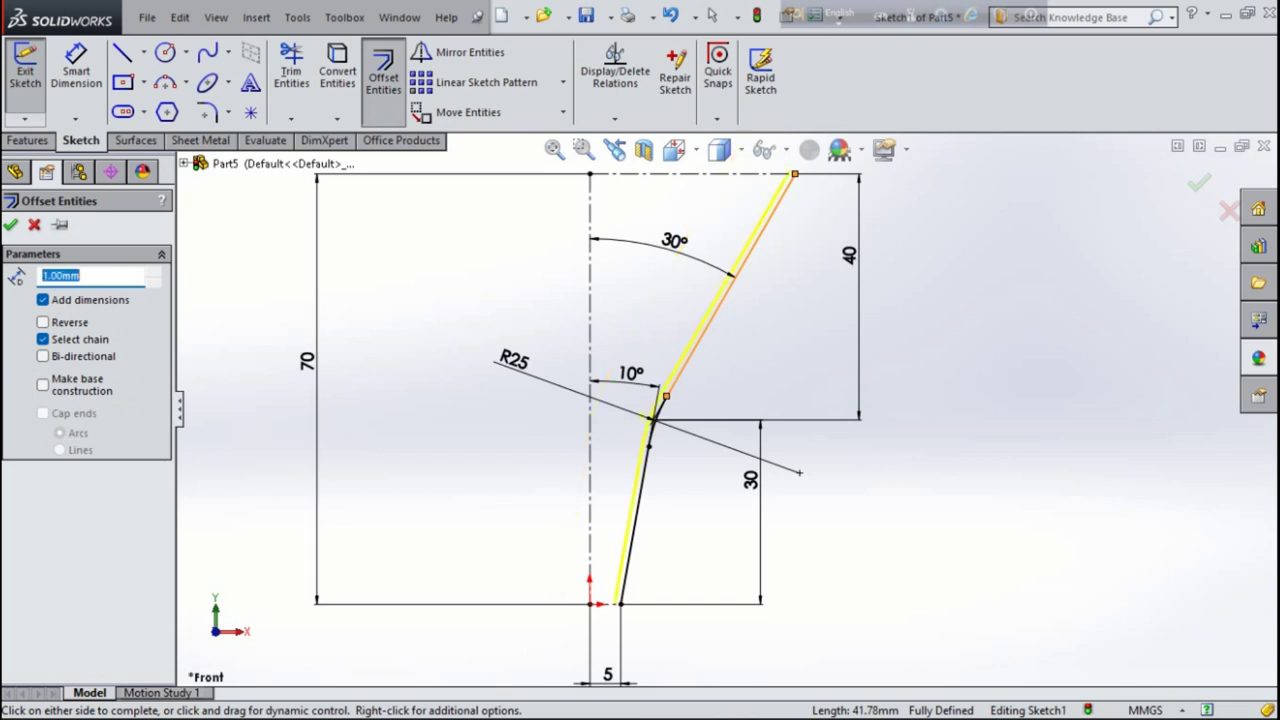
click(43, 322)
scroll(717, 278, up, 2)
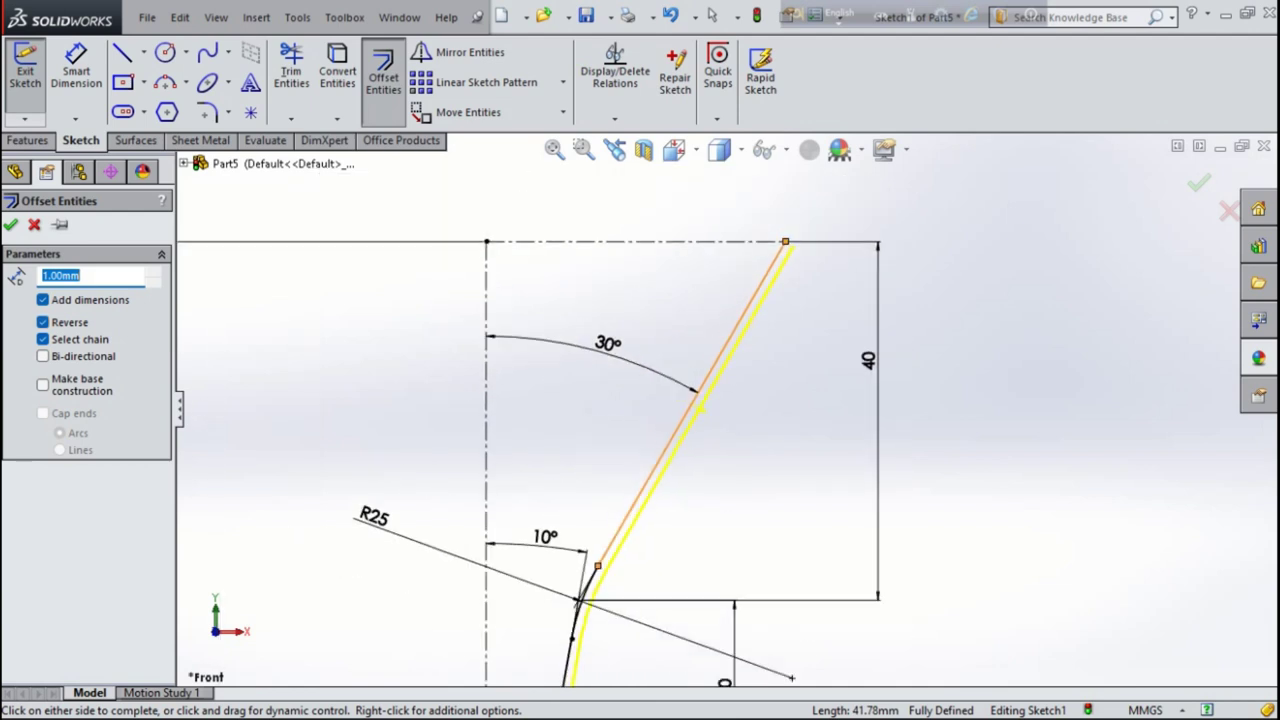
click(706, 410)
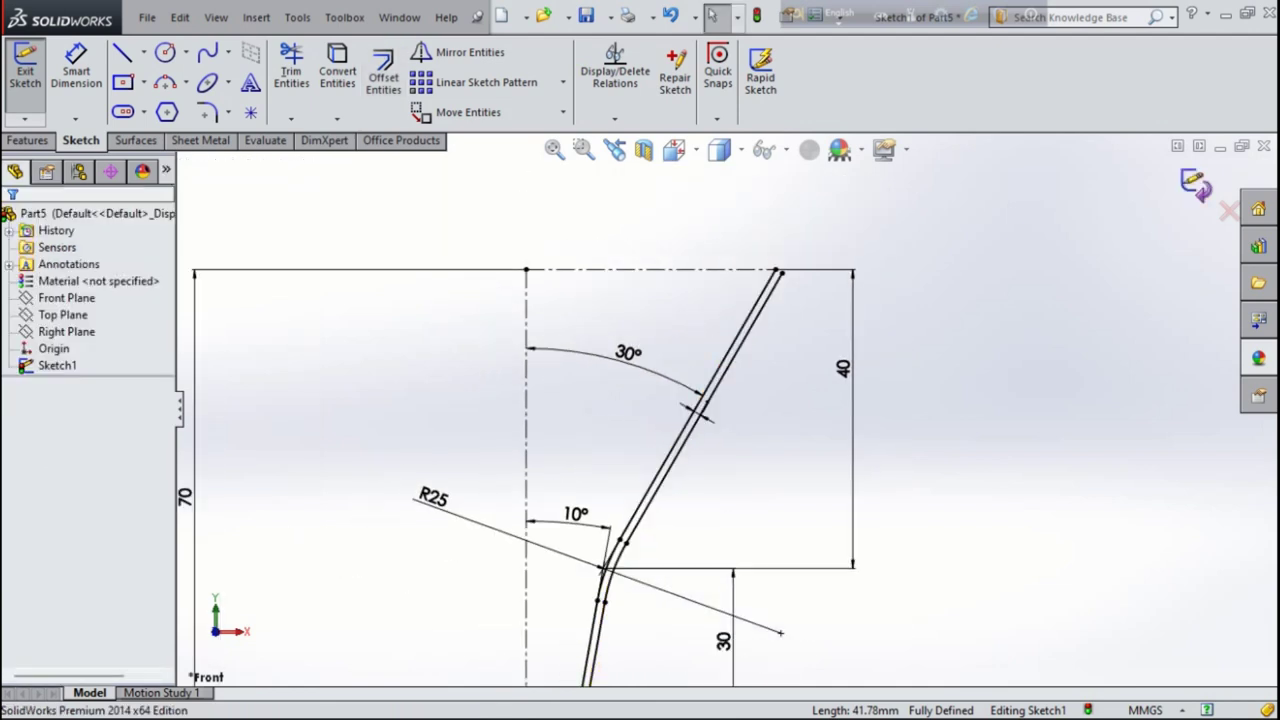
click(136, 140)
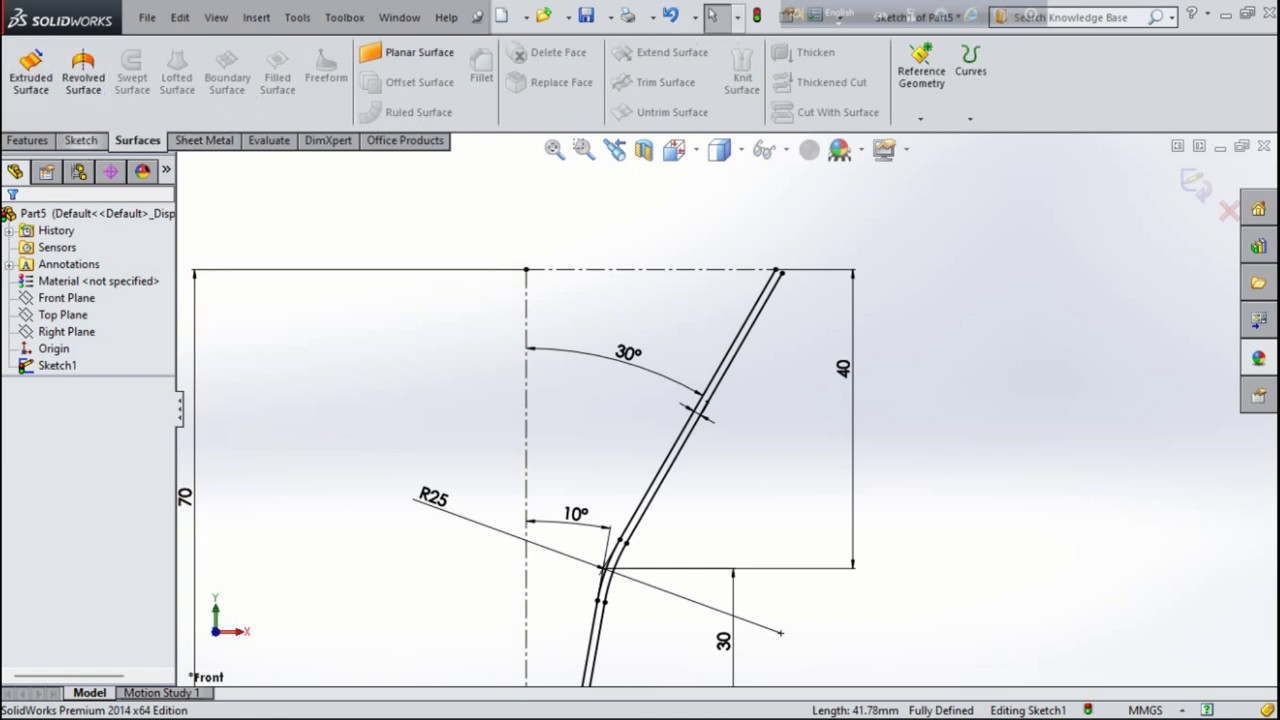
Step: Draw a short line joining the open endpoints of the two wall outlines
click(81, 140)
click(122, 52)
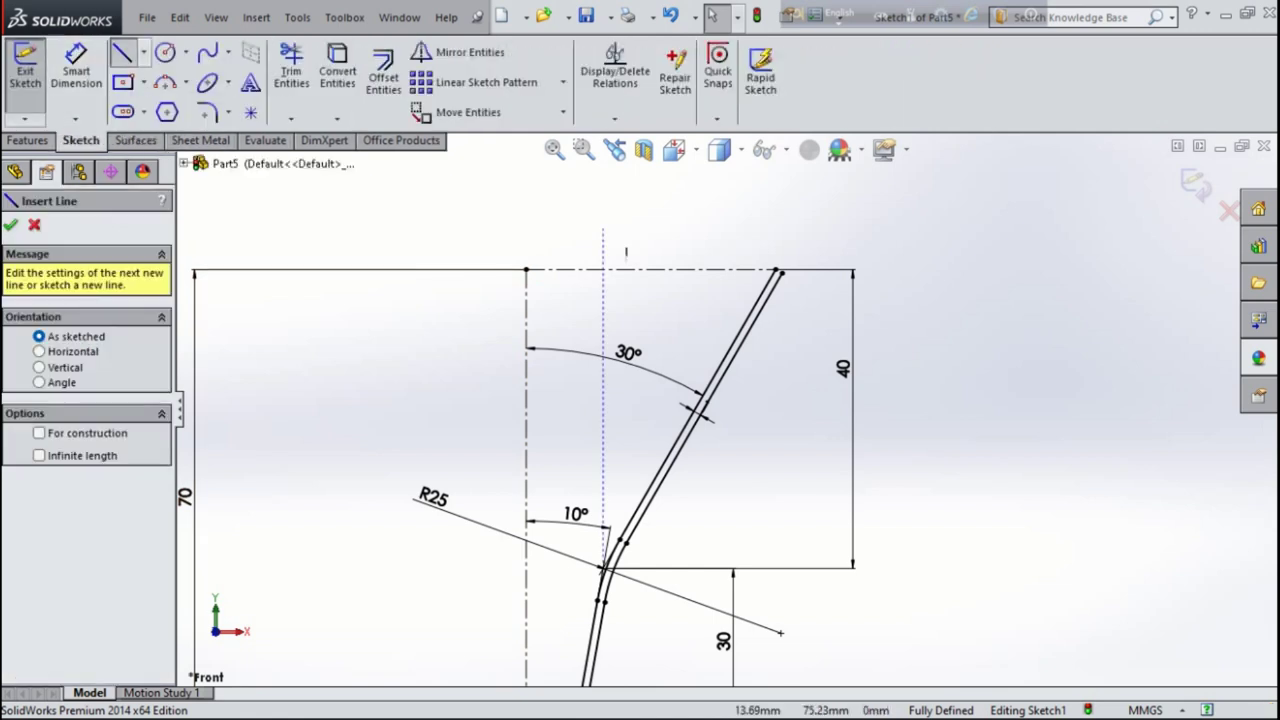
click(781, 274)
click(779, 272)
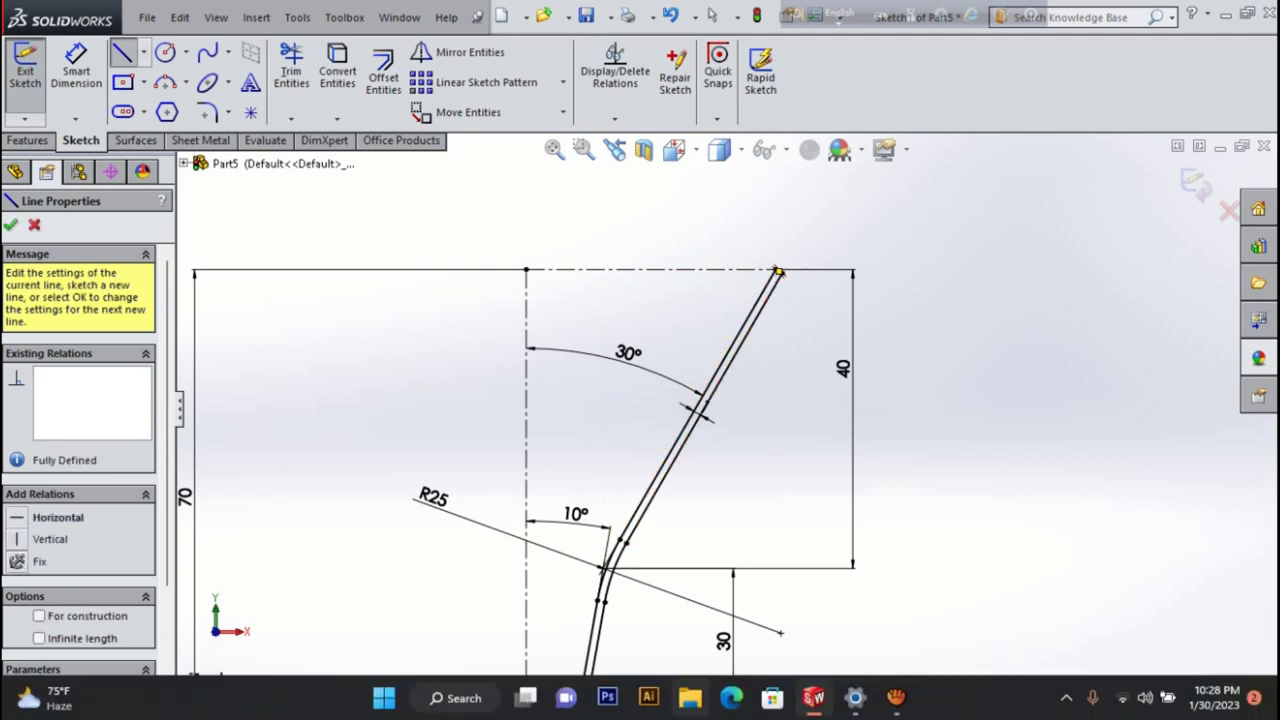
scroll(779, 272, up, 2)
scroll(690, 490, down, 3)
scroll(690, 490, down, 2)
scroll(697, 498, down, 2)
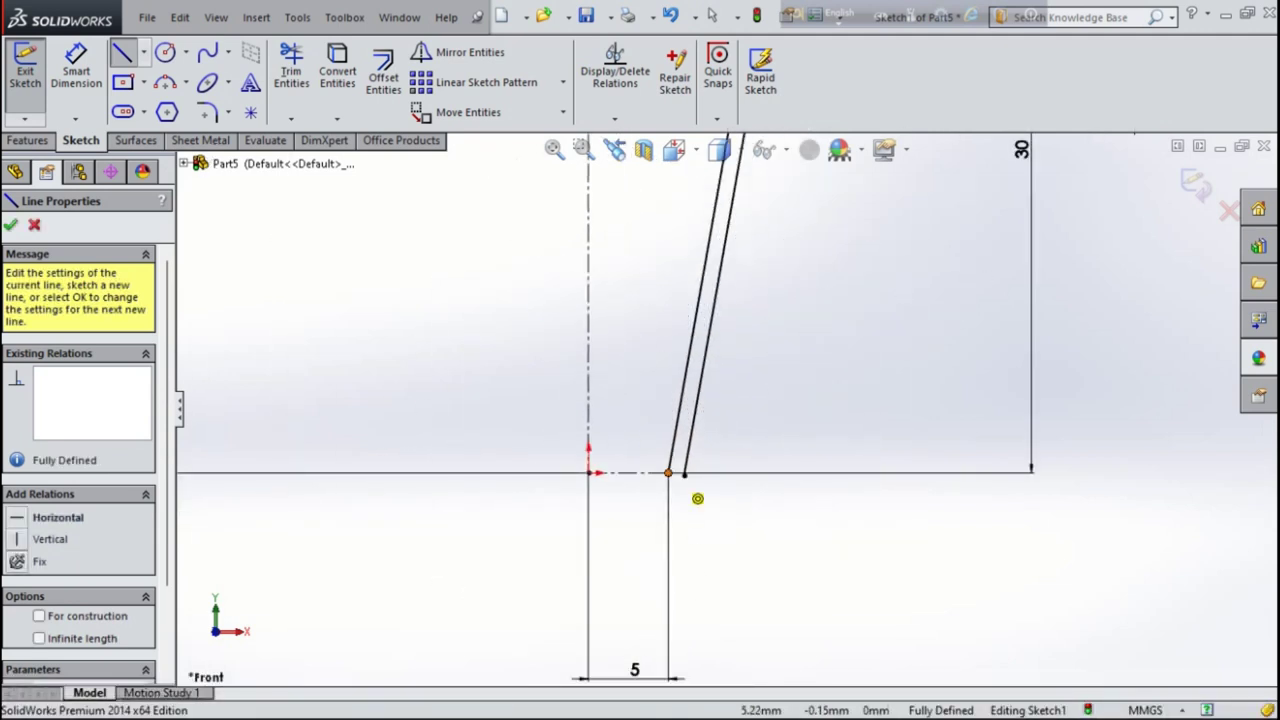
right_click(677, 474)
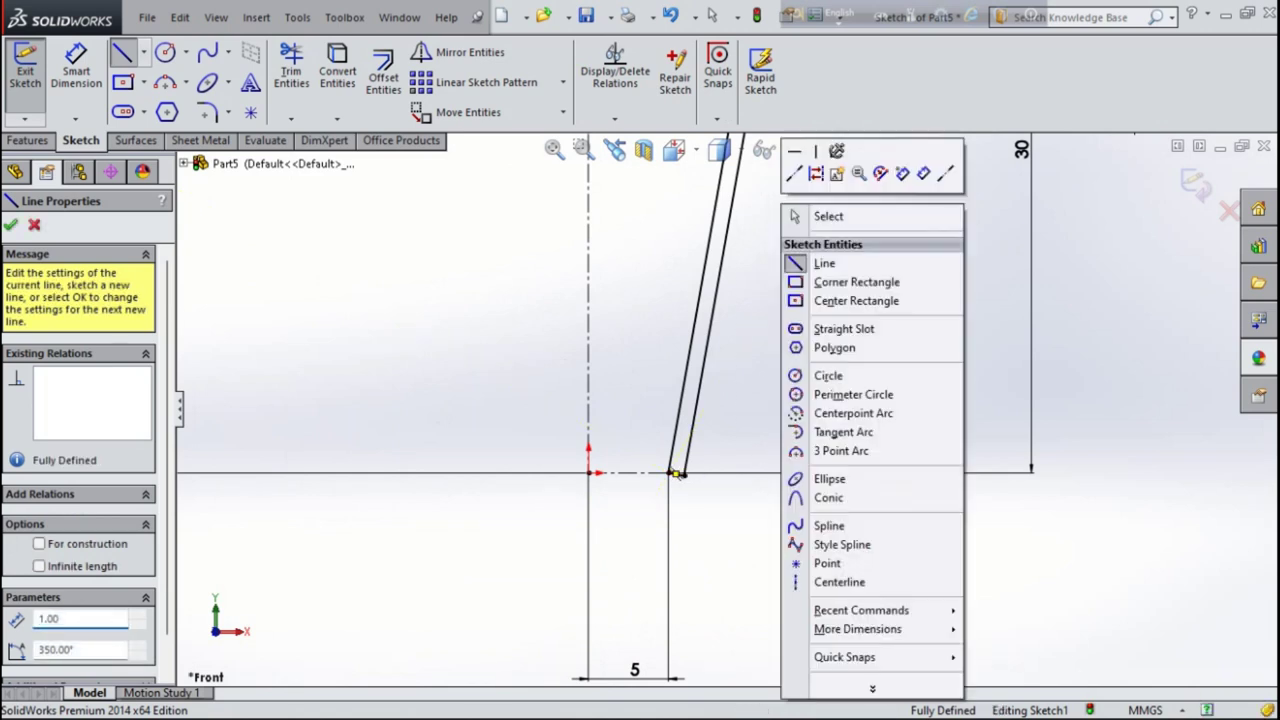
click(828, 216)
scroll(629, 472, down, 2)
scroll(629, 472, down, 2)
scroll(745, 500, down, 2)
scroll(725, 420, up, 3)
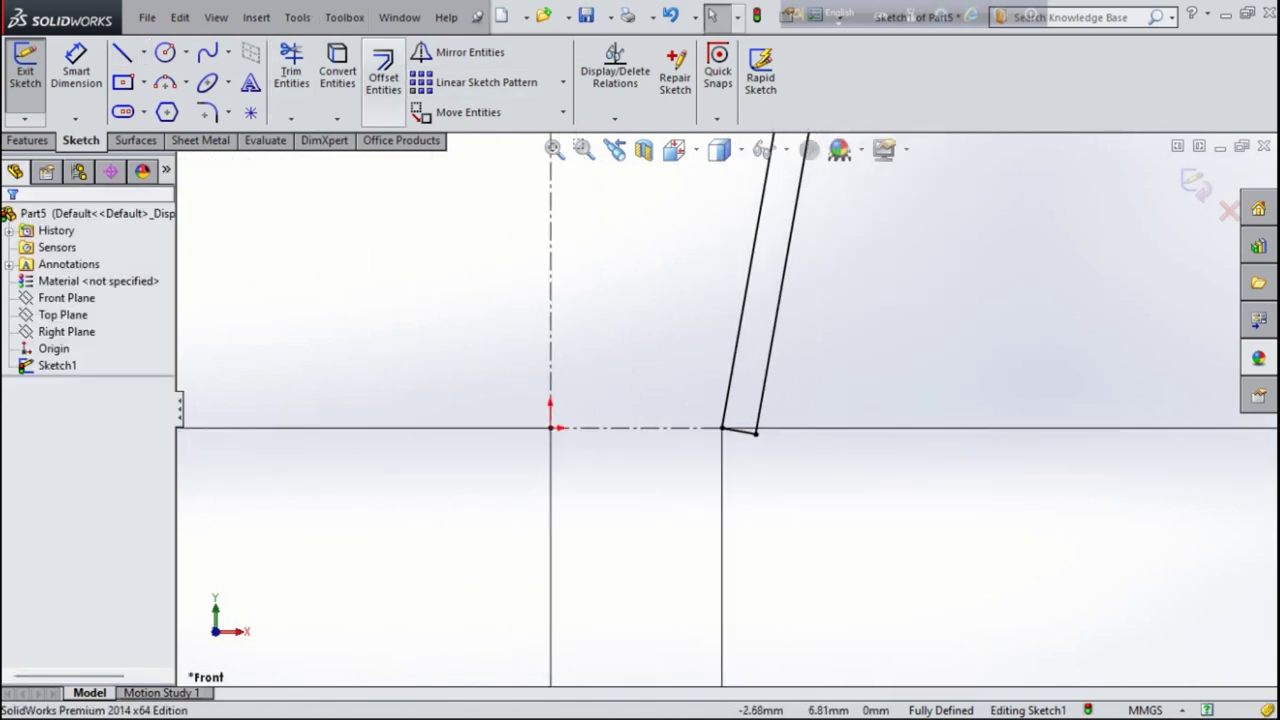
Step: Pick the two bottom wall corners for a 0.30 mm sketch fillet
click(228, 112)
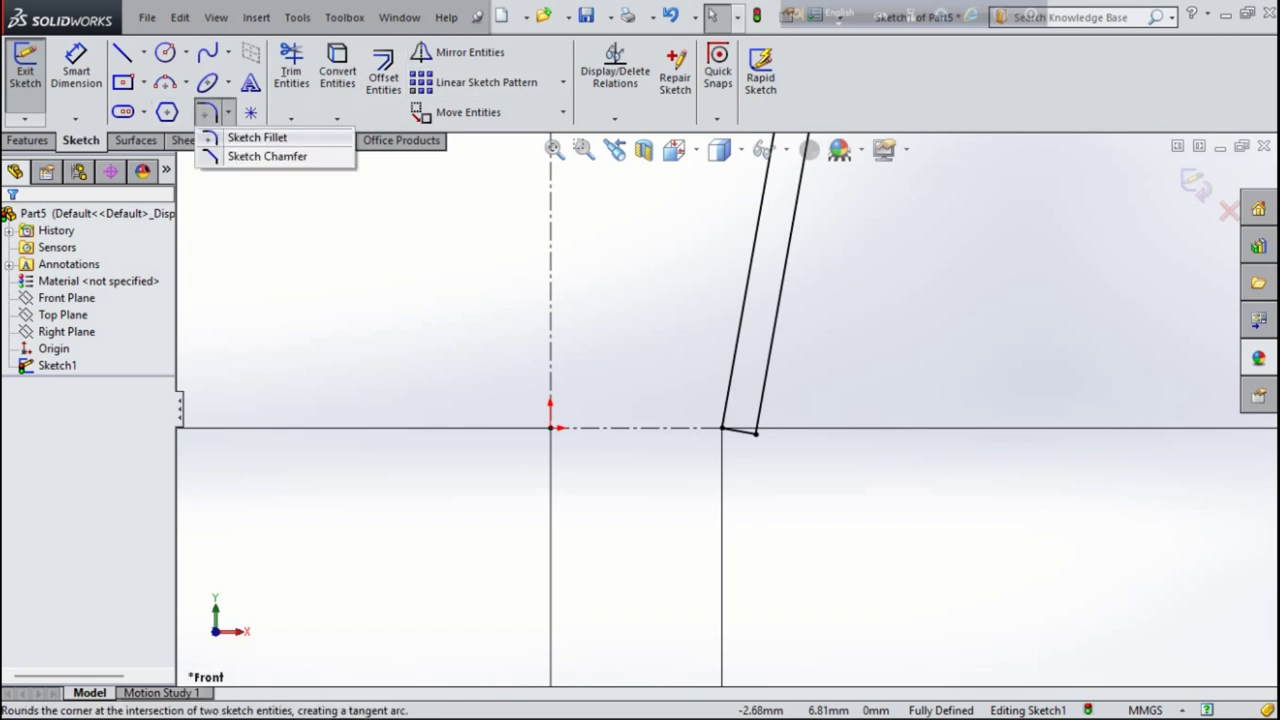
click(257, 137)
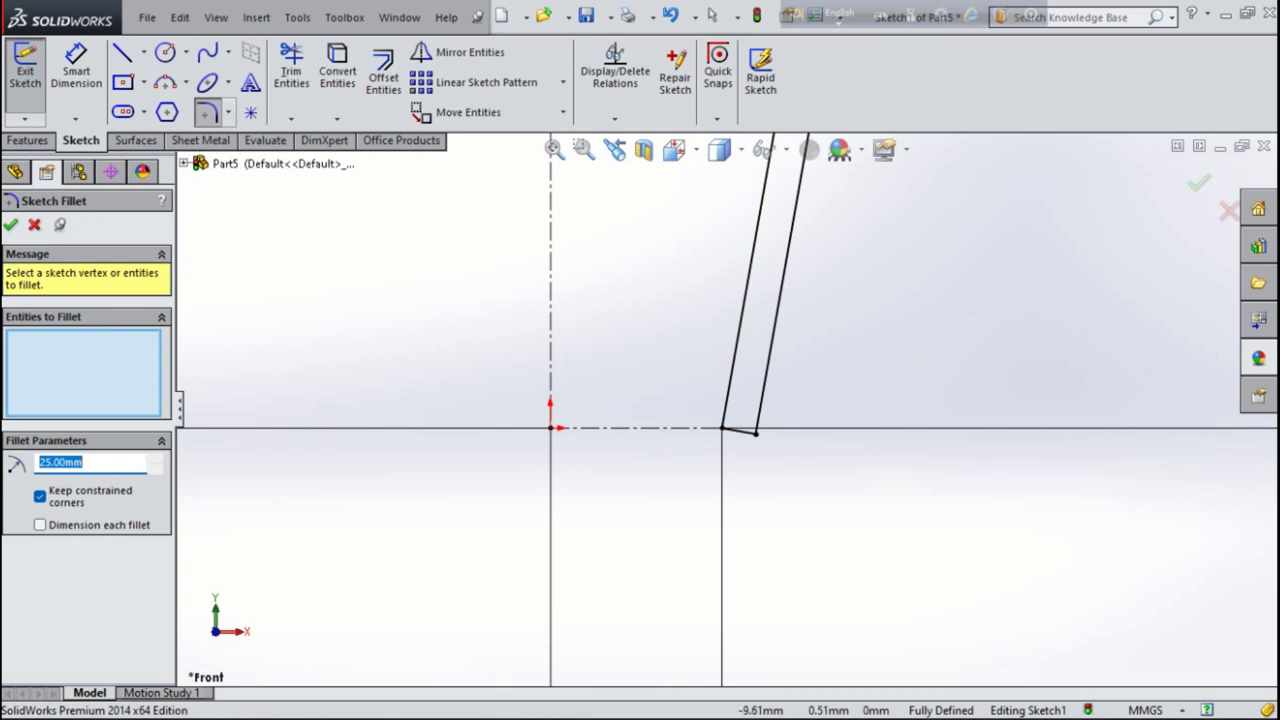
text(0)
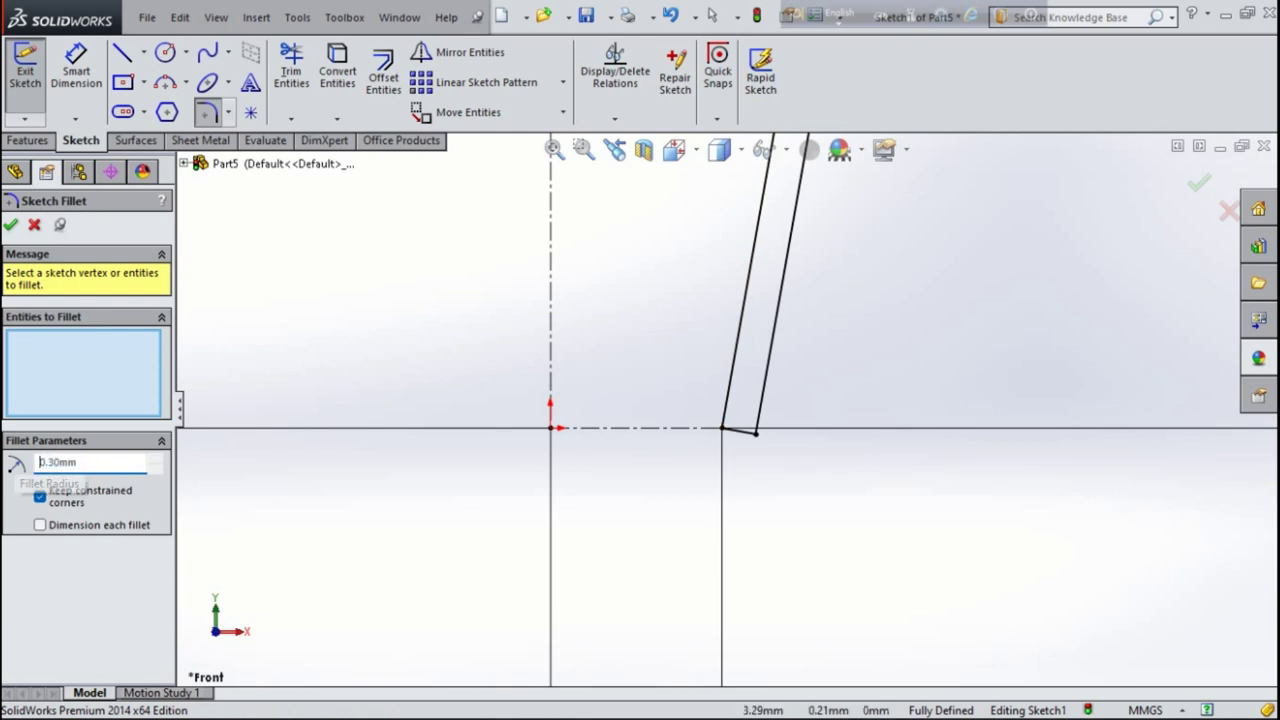
click(722, 428)
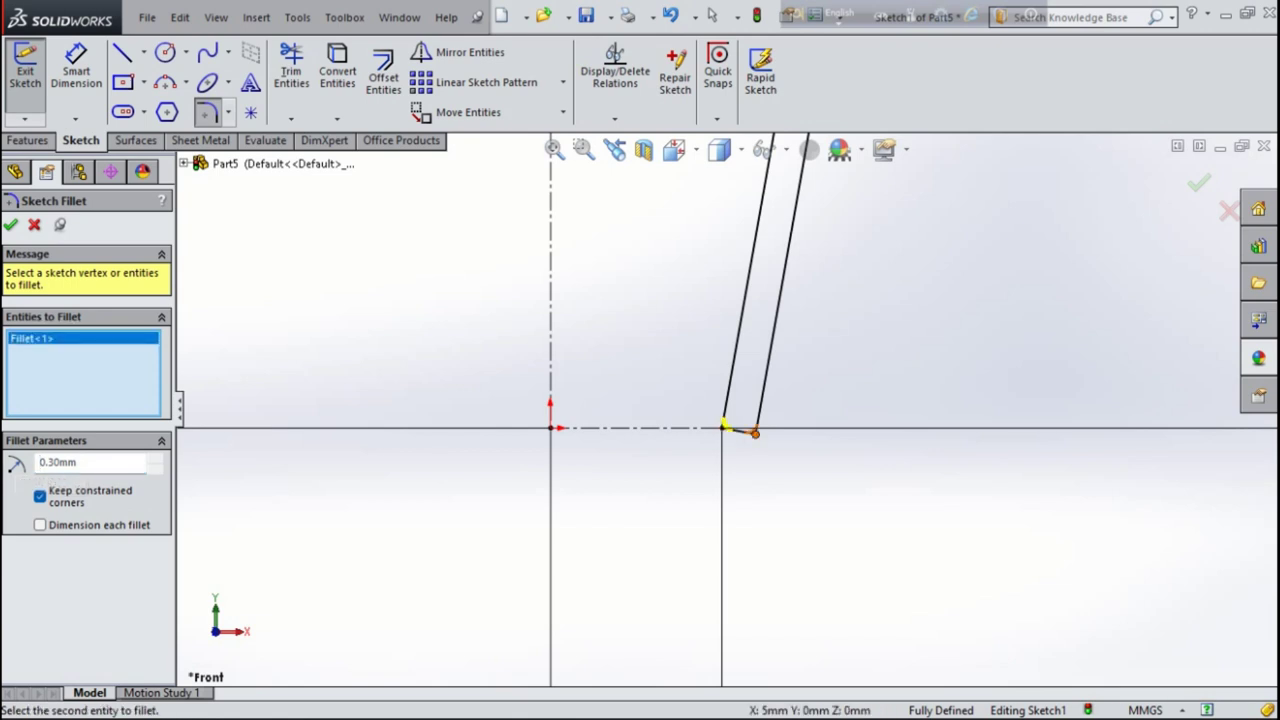
click(755, 432)
scroll(733, 410, up, 3)
scroll(760, 260, down, 4)
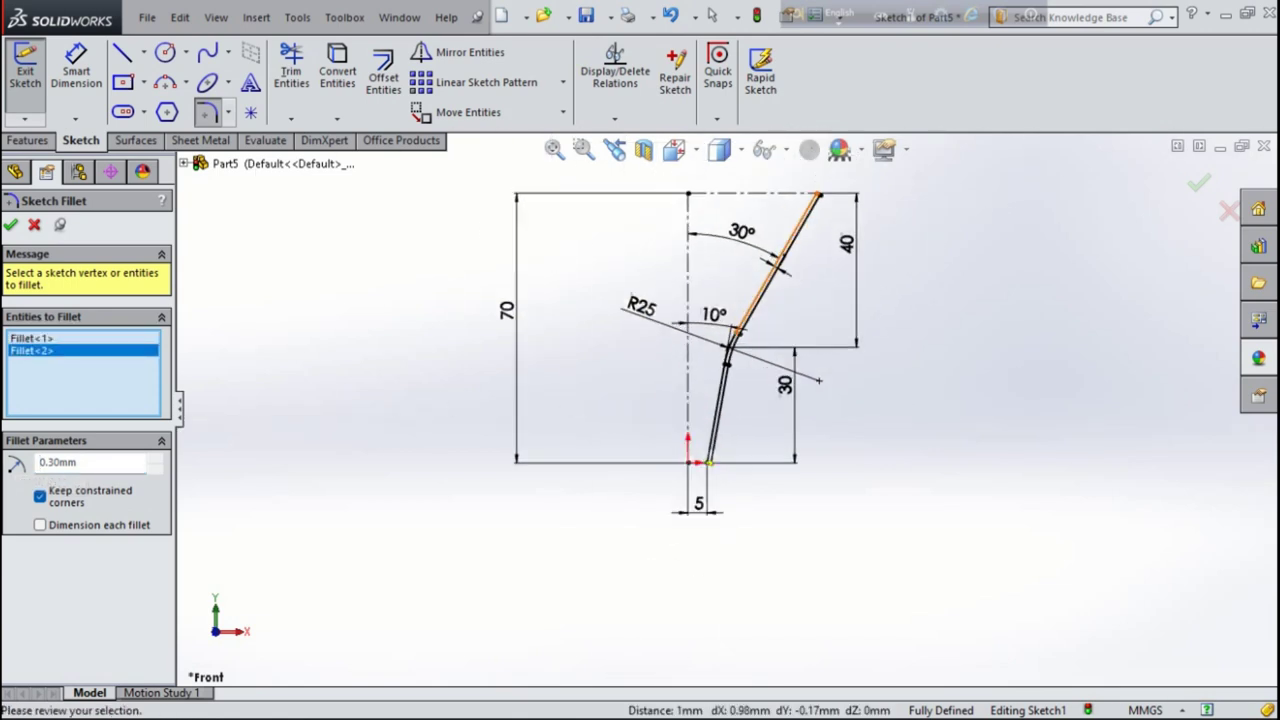
scroll(800, 245, down, 3)
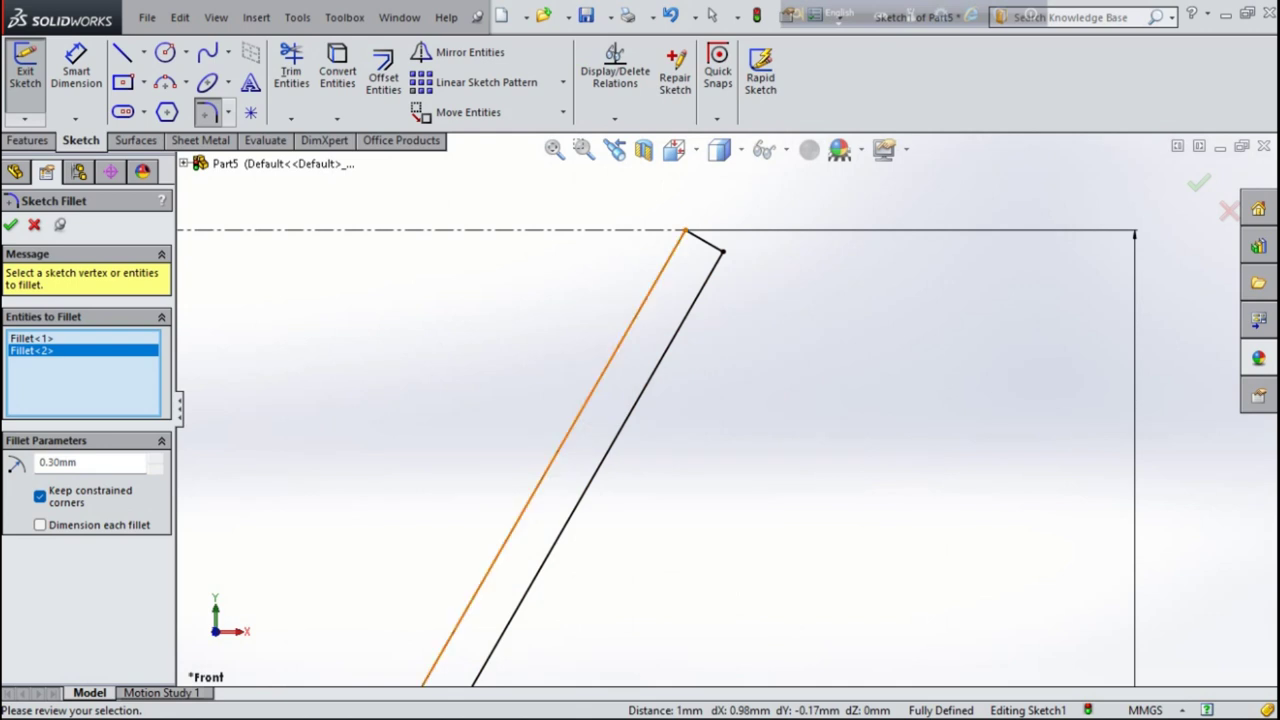
Step: Add the top-end wall corners and apply the 0.30 mm fillets
click(558, 450)
click(703, 241)
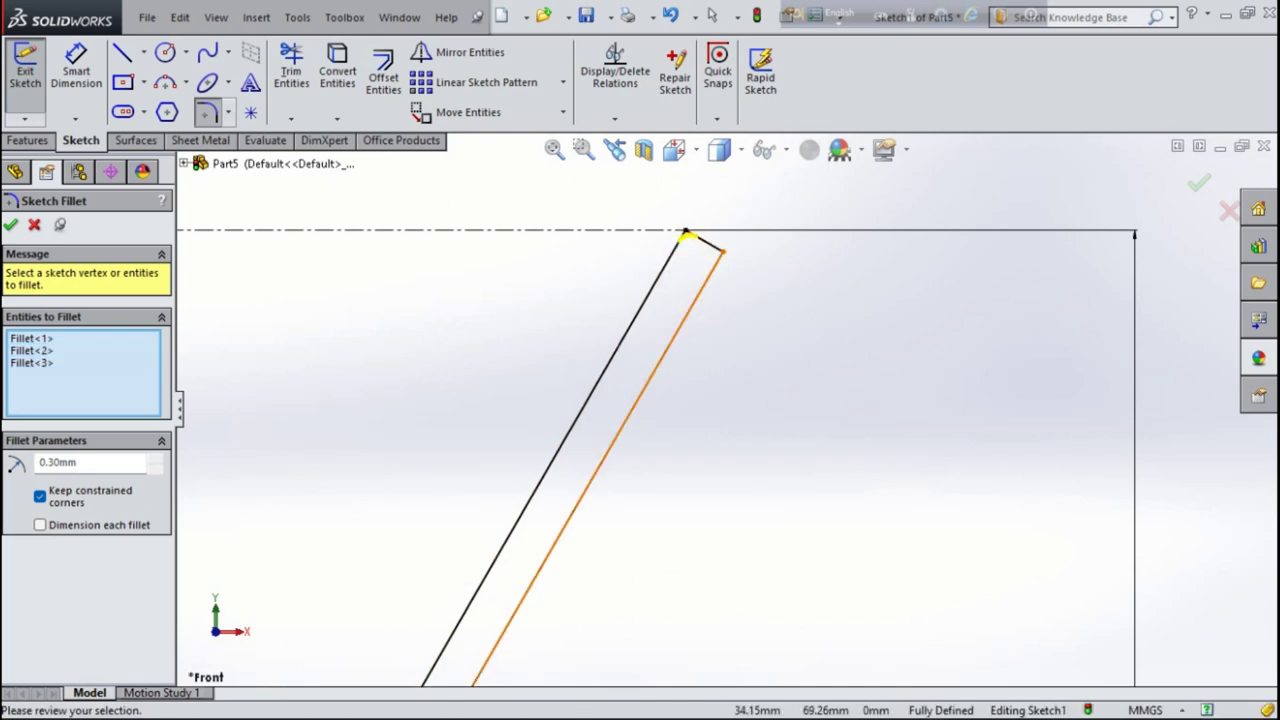
click(608, 450)
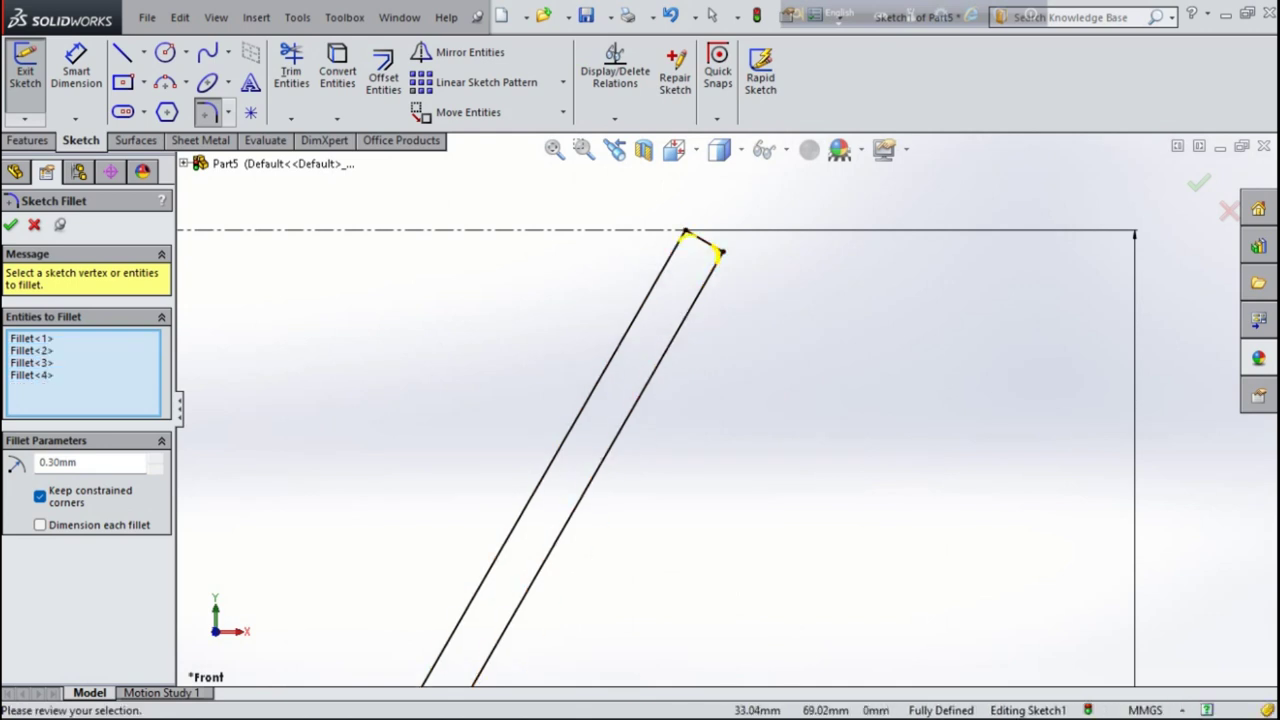
key(Return)
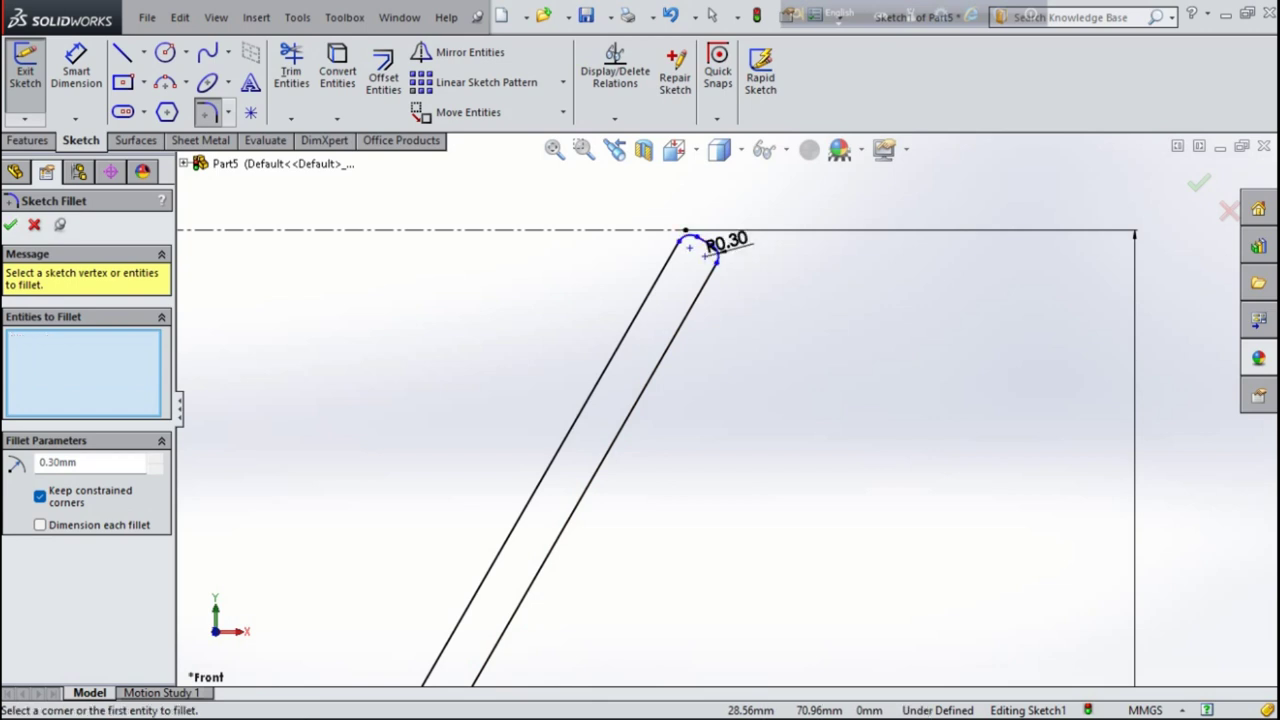
key(Escape)
scroll(821, 544, up, 2)
scroll(728, 402, up, 2)
scroll(728, 402, up, 2)
scroll(728, 402, up, 2)
scroll(728, 402, up, 2)
scroll(727, 499, down, 2)
scroll(780, 420, down, 1)
scroll(830, 340, down, 1)
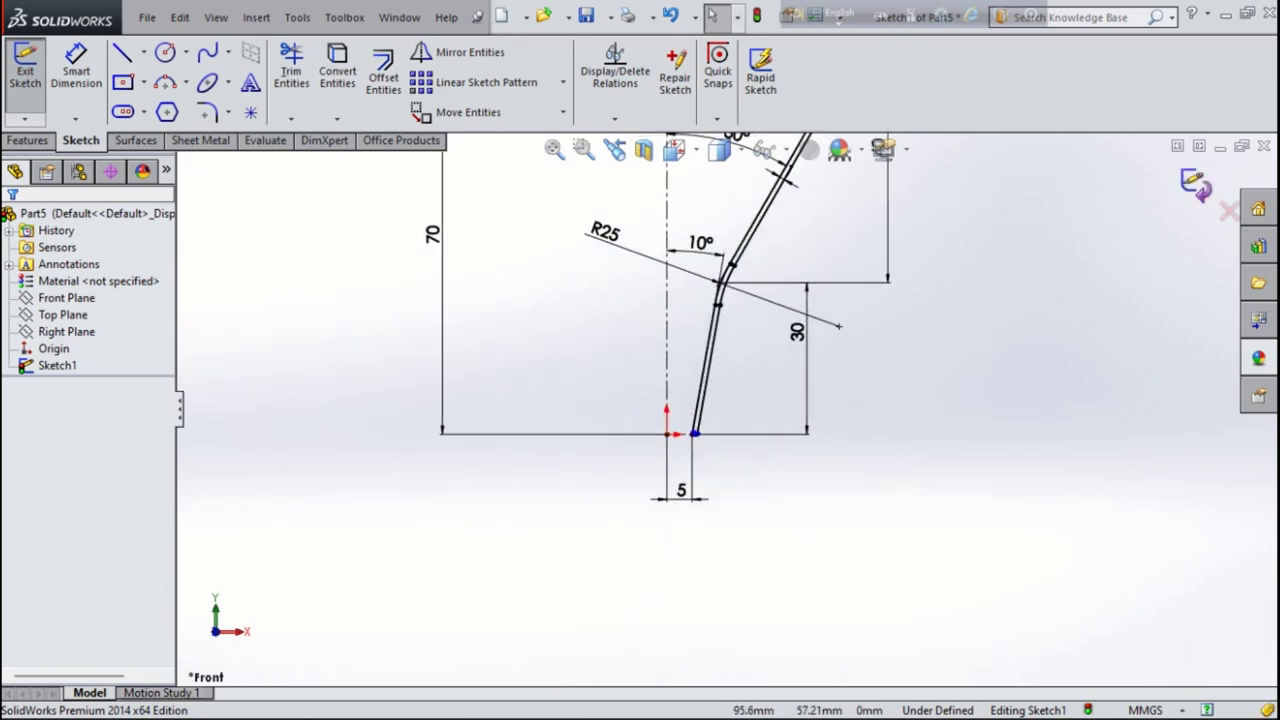
Step: Exit the sketch and revolve it Blind 360° about centerline Line1
click(25, 68)
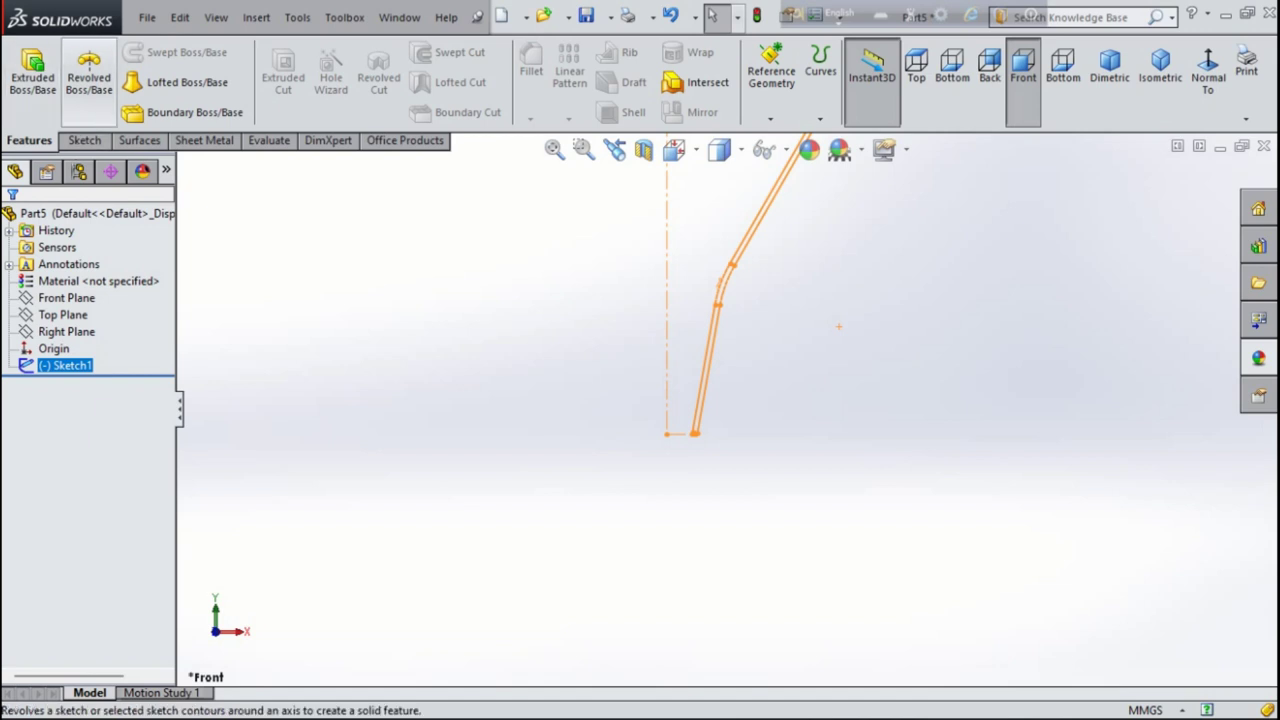
click(89, 70)
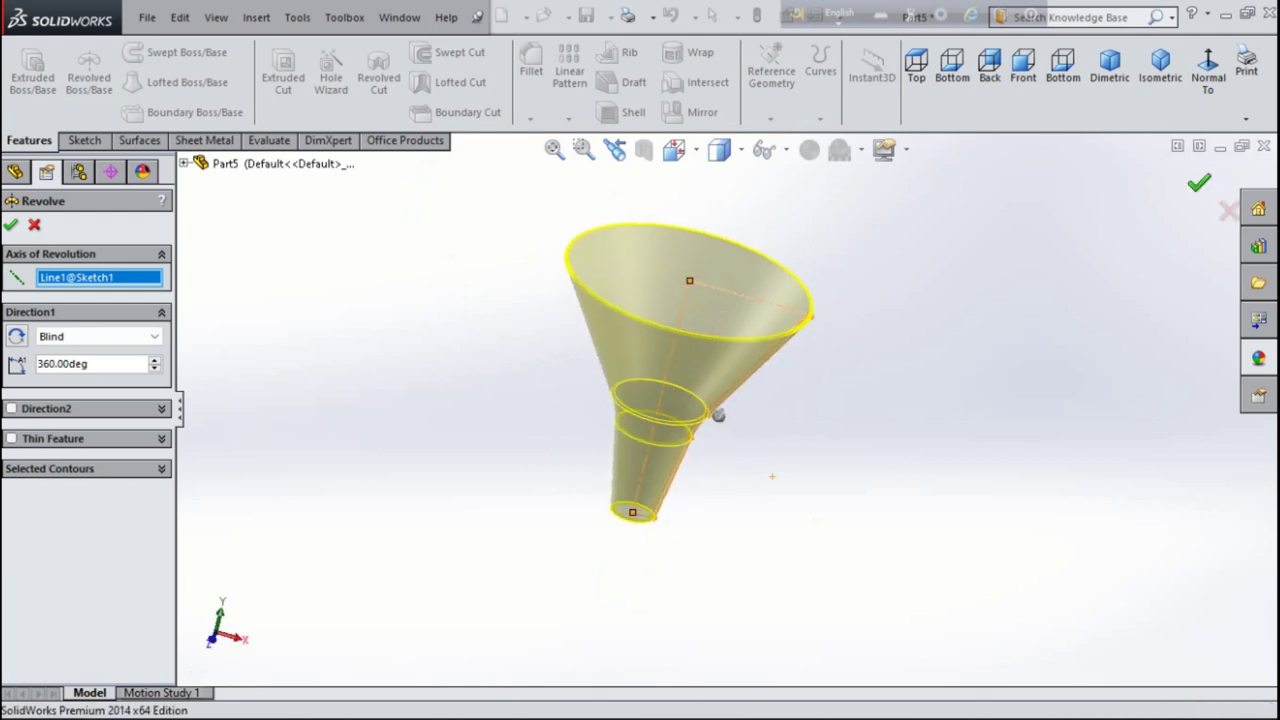
Step: Accept the revolve to create the hollow funnel Revolve1, then zoom and orbit to inspect it
key(Return)
key(Escape)
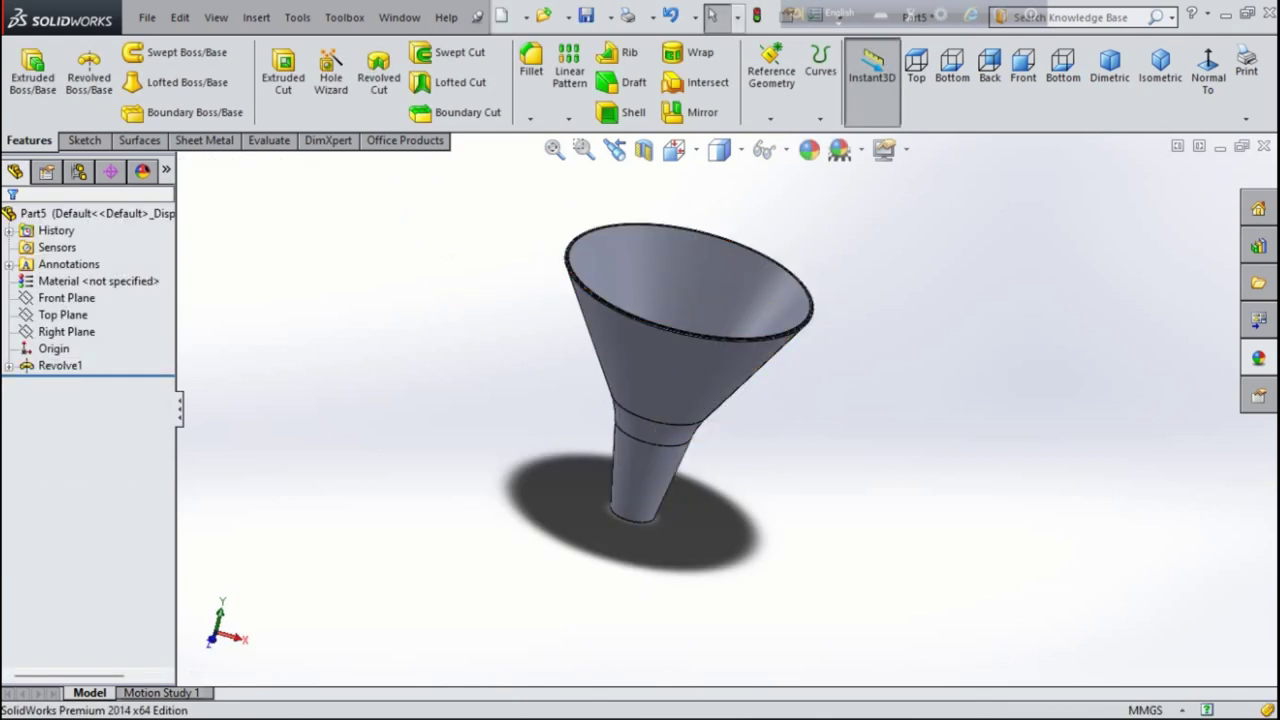
scroll(690, 260, up, 3)
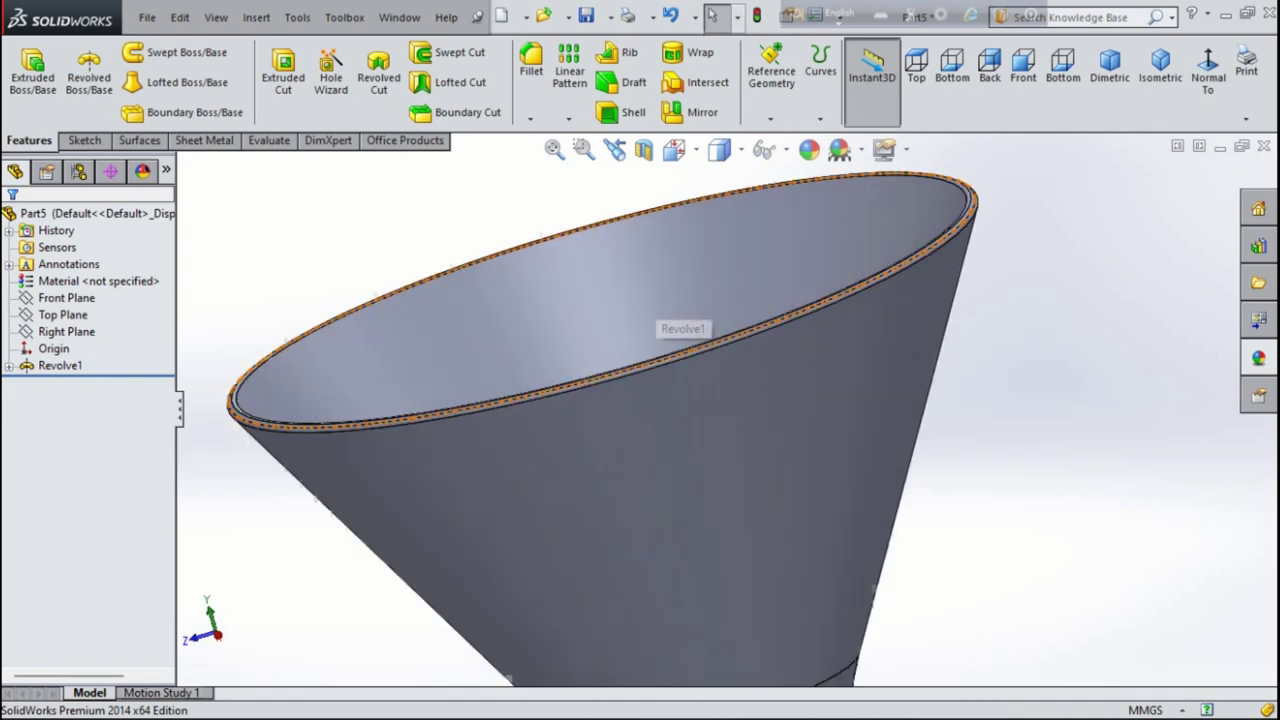
scroll(690, 260, up, 3)
scroll(685, 318, down, 3)
scroll(685, 318, down, 3)
scroll(685, 318, down, 3)
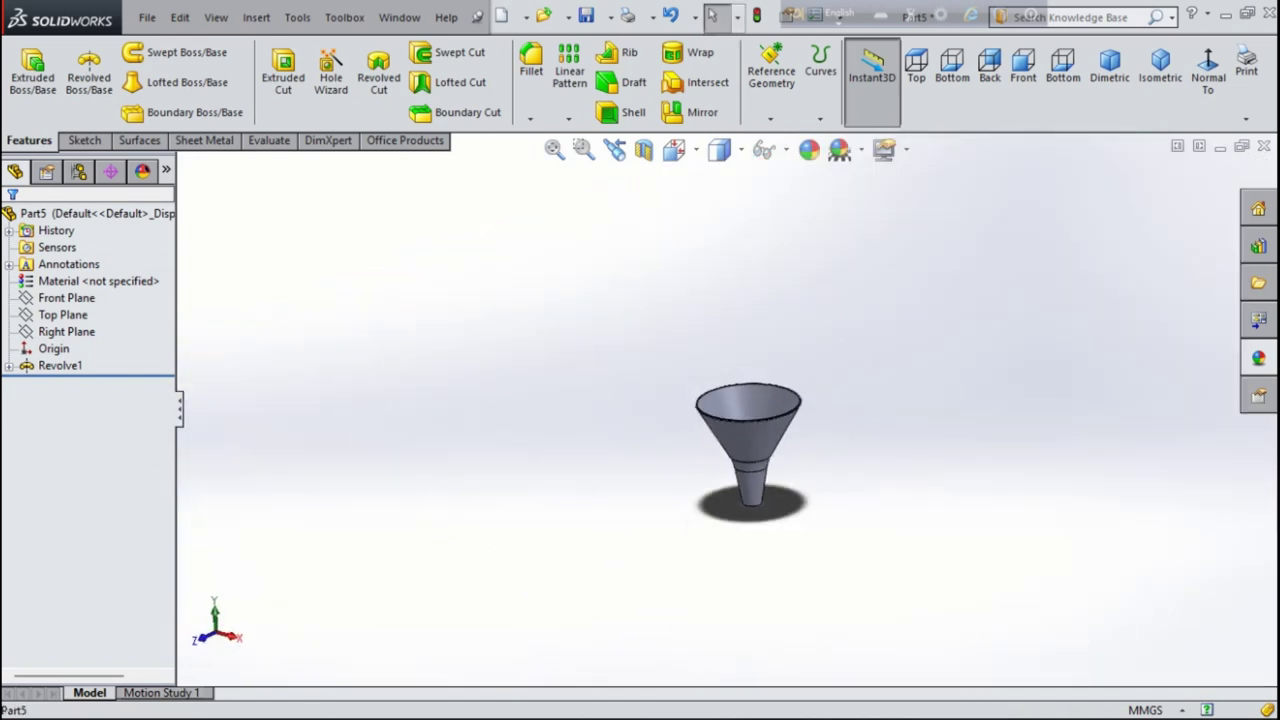
scroll(685, 318, down, 2)
scroll(760, 530, up, 2)
scroll(760, 530, up, 2)
mouse_move(760, 530)
middle_down()
mouse_move(760, 590)
mouse_move(760, 550)
middle_up()
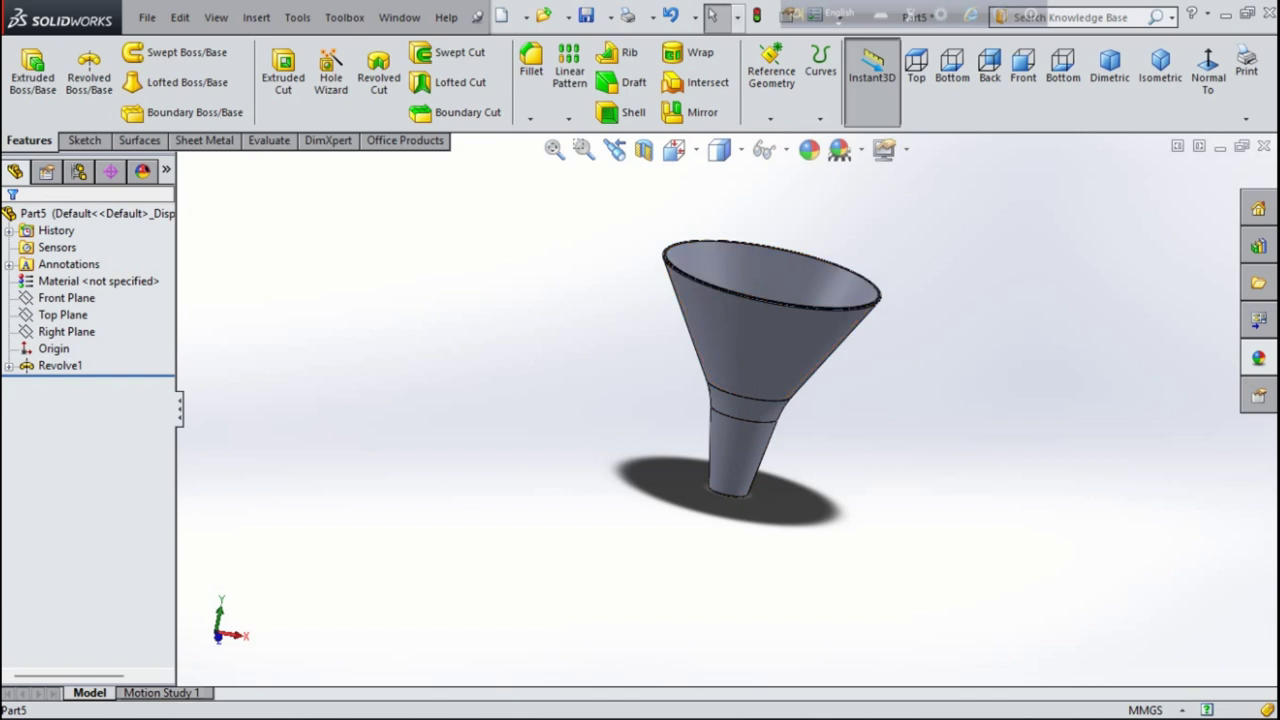
Step: Highlight the Front, Top and Right Planes to see how each sits on the funnel
click(66, 298)
click(62, 314)
click(66, 331)
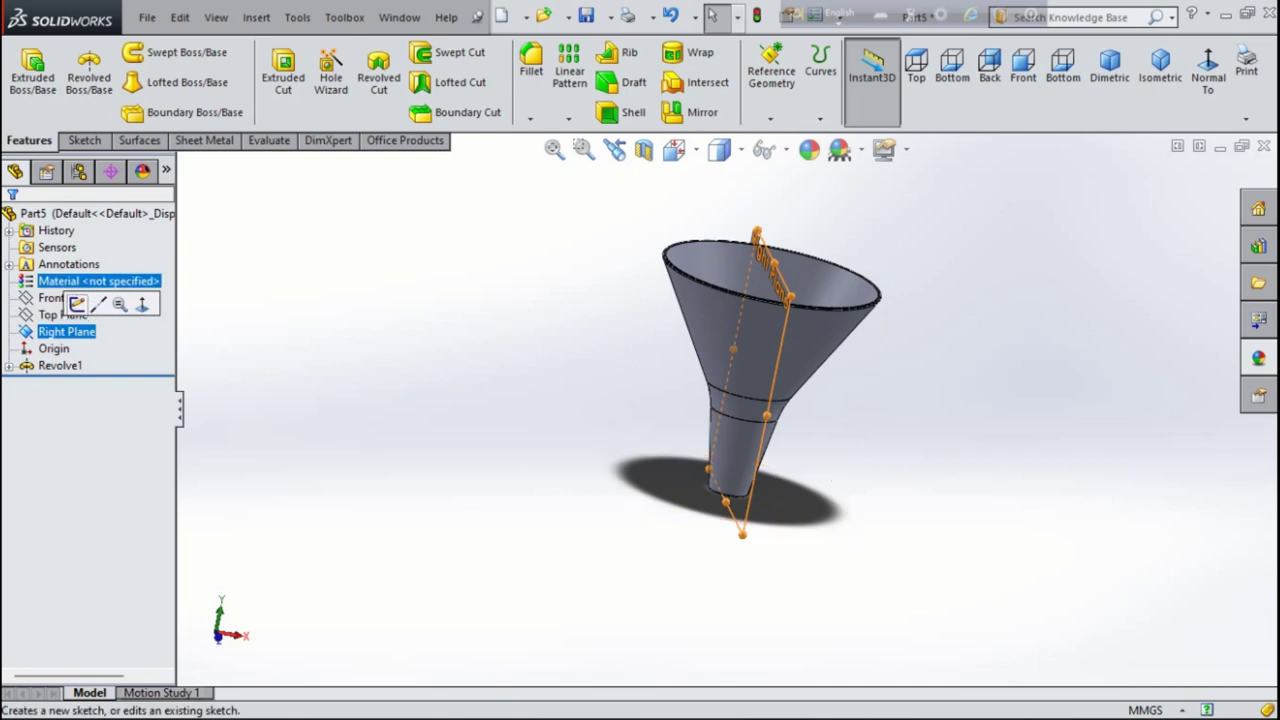
Step: Open a sketch on the Right Plane and draw a centreline along the funnel's right sloping edge
click(77, 304)
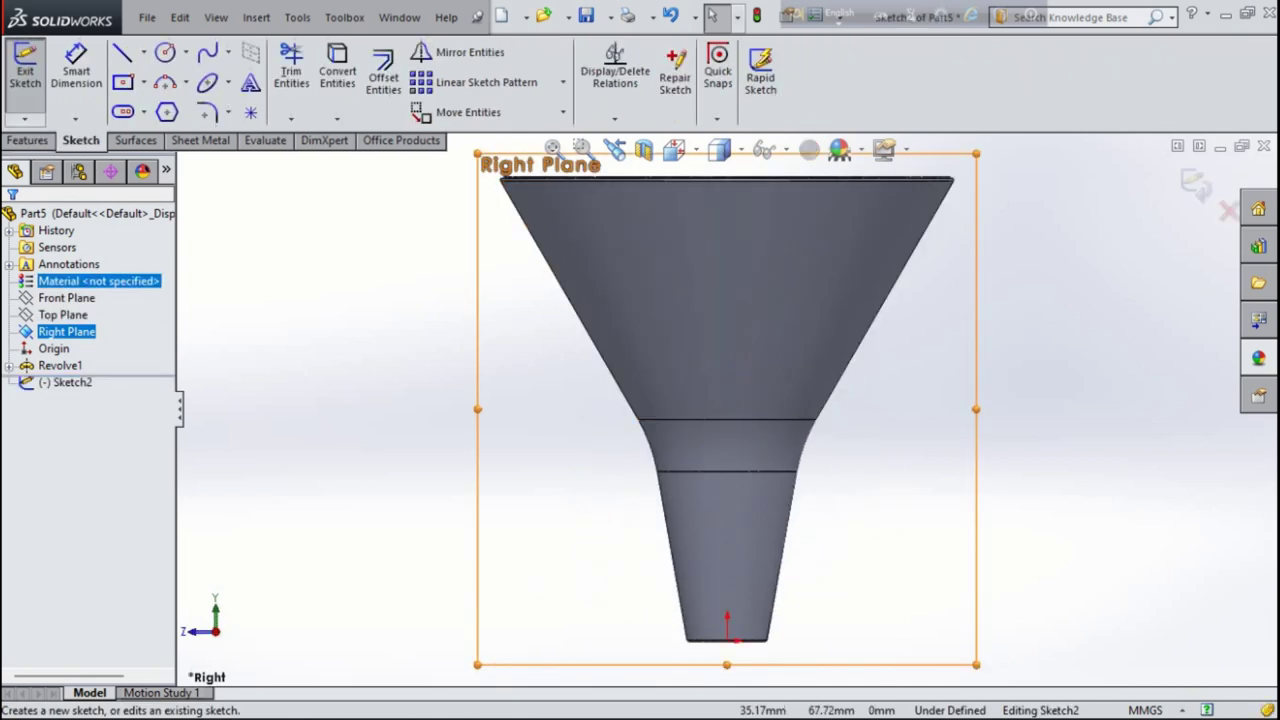
click(144, 52)
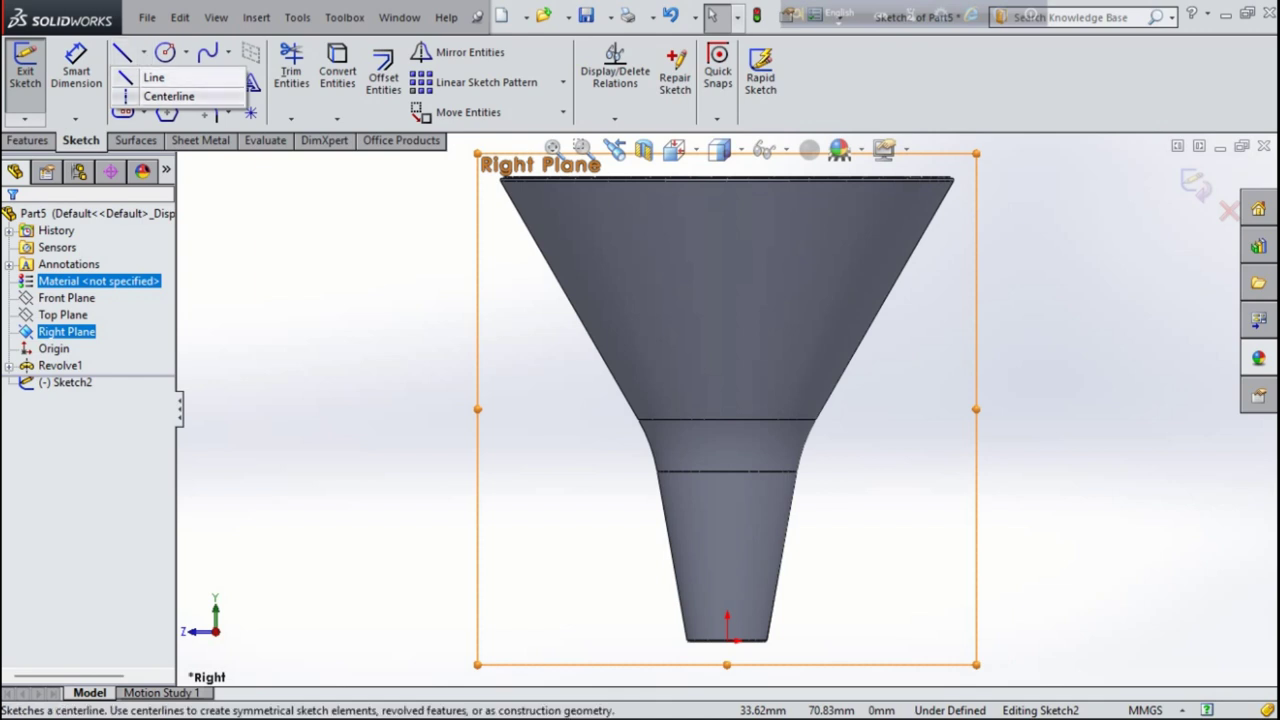
click(168, 96)
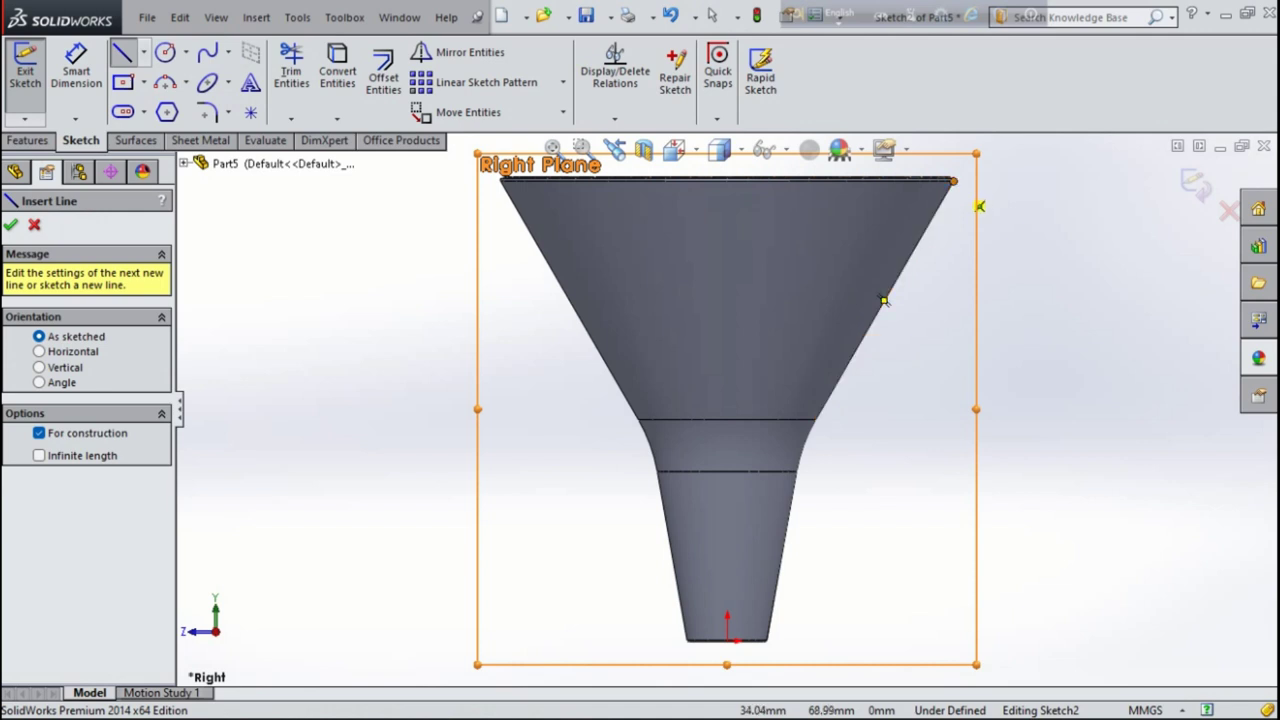
click(953, 181)
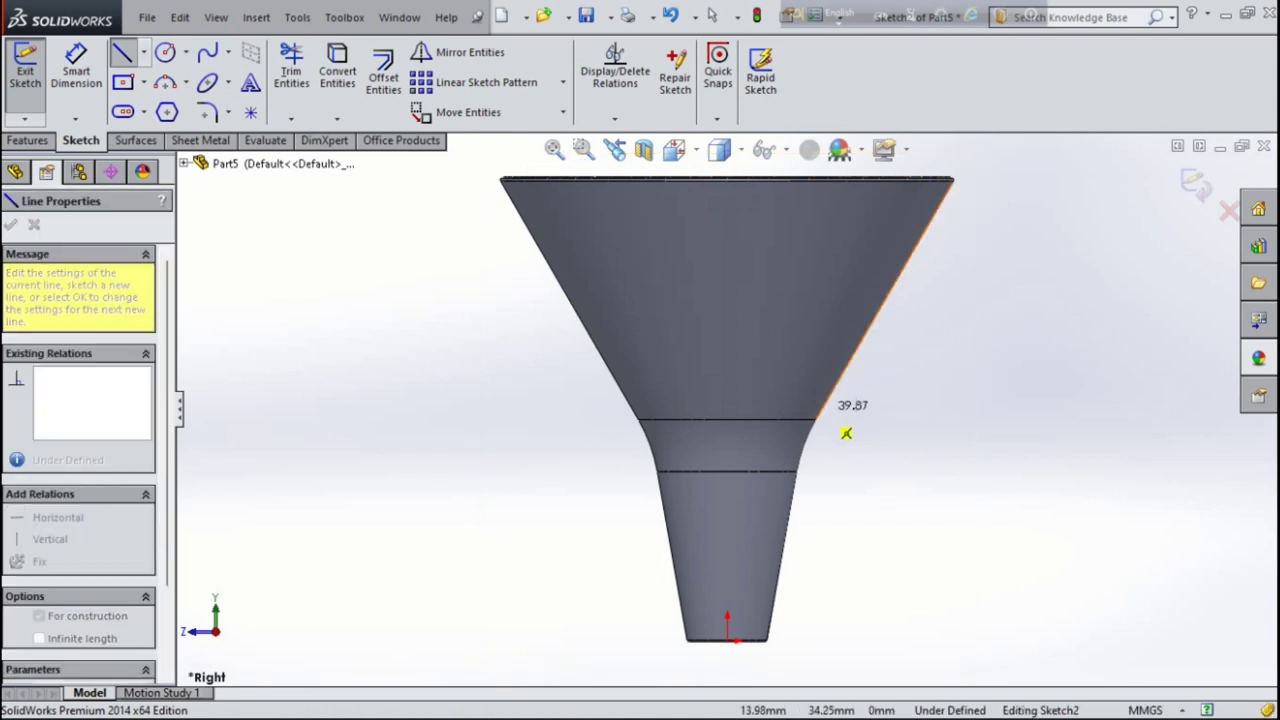
click(815, 419)
right_click(1030, 268)
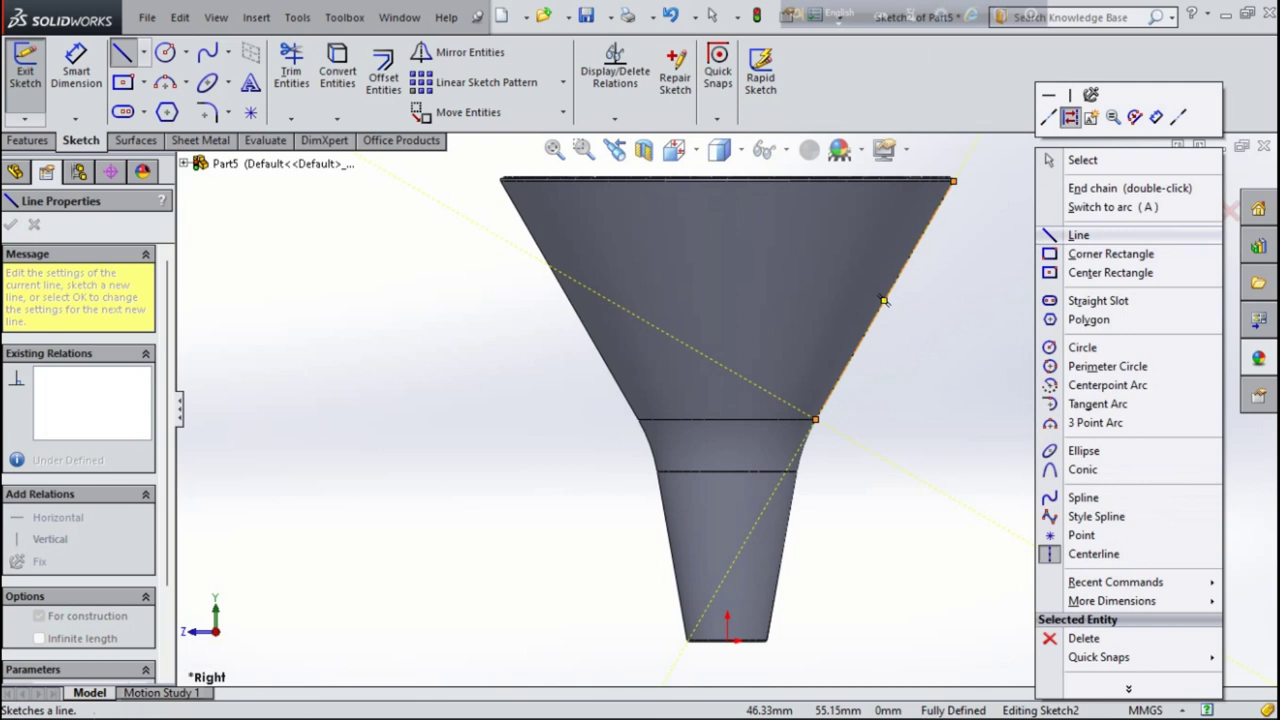
click(1082, 160)
Step: Draw a spline handle looping outward from just below the funnel rim and back to its side
scroll(700, 300, down, 3)
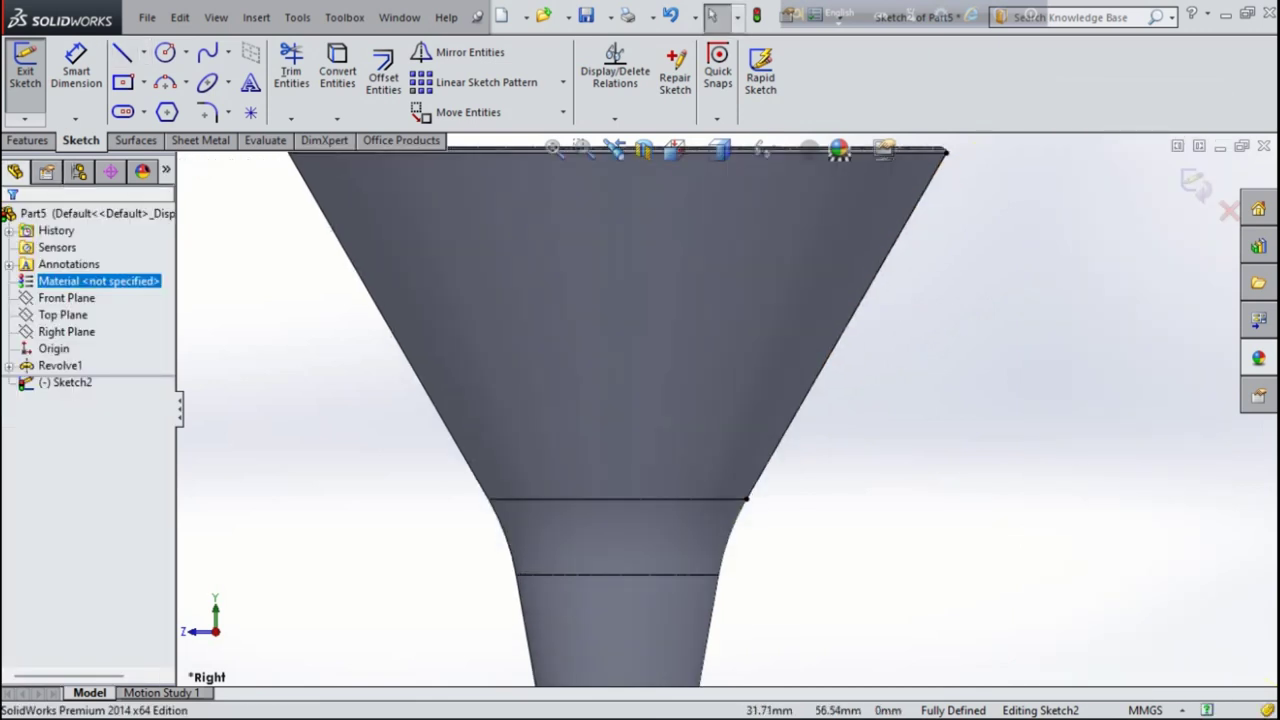
scroll(650, 350, up, 3)
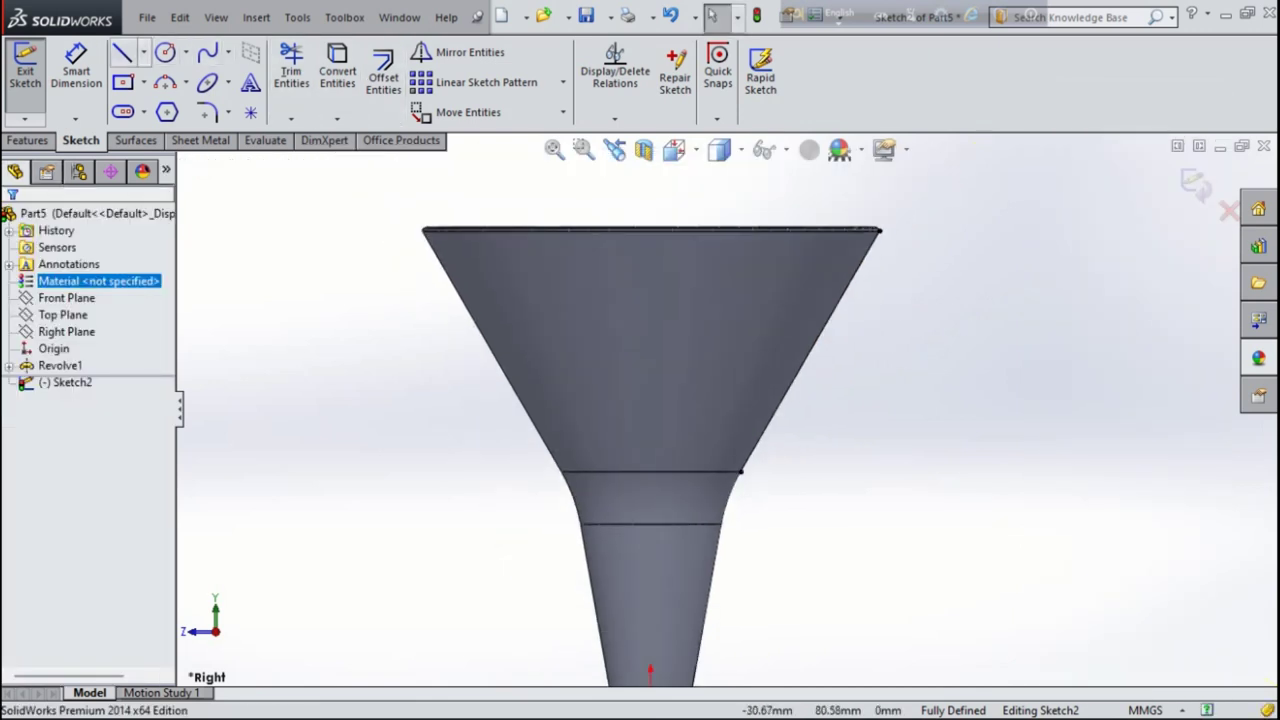
click(228, 52)
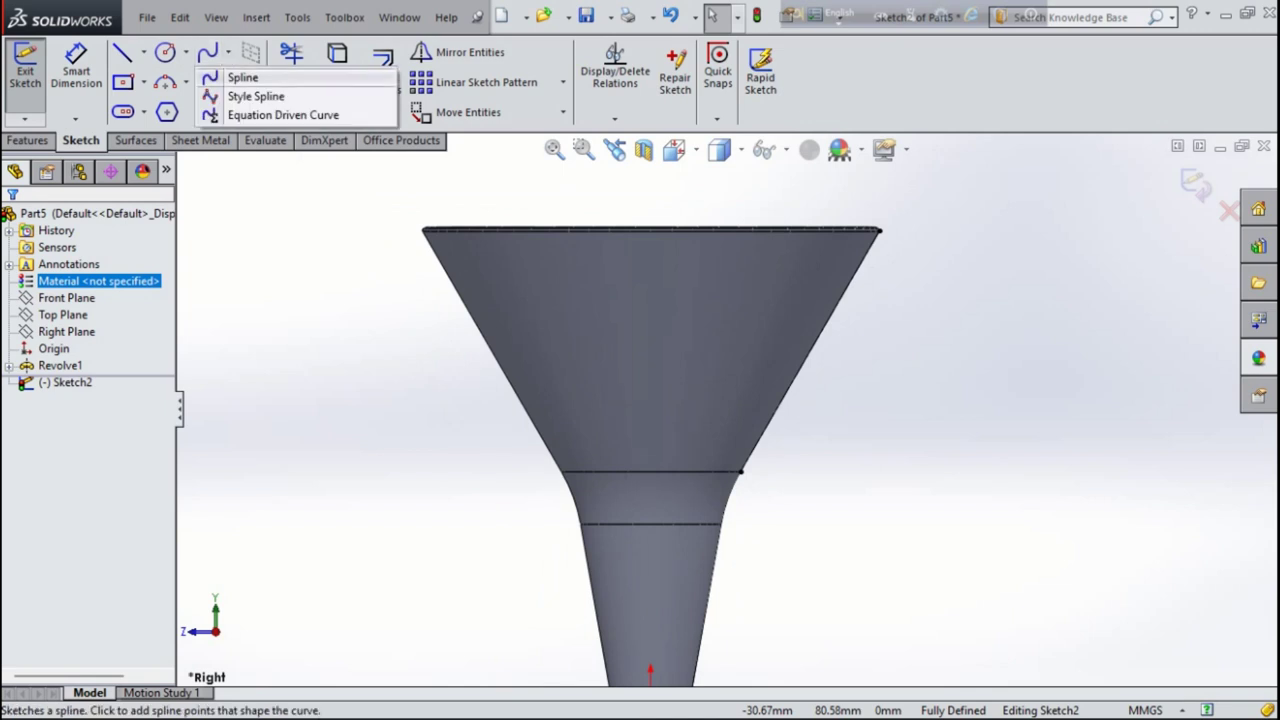
click(240, 77)
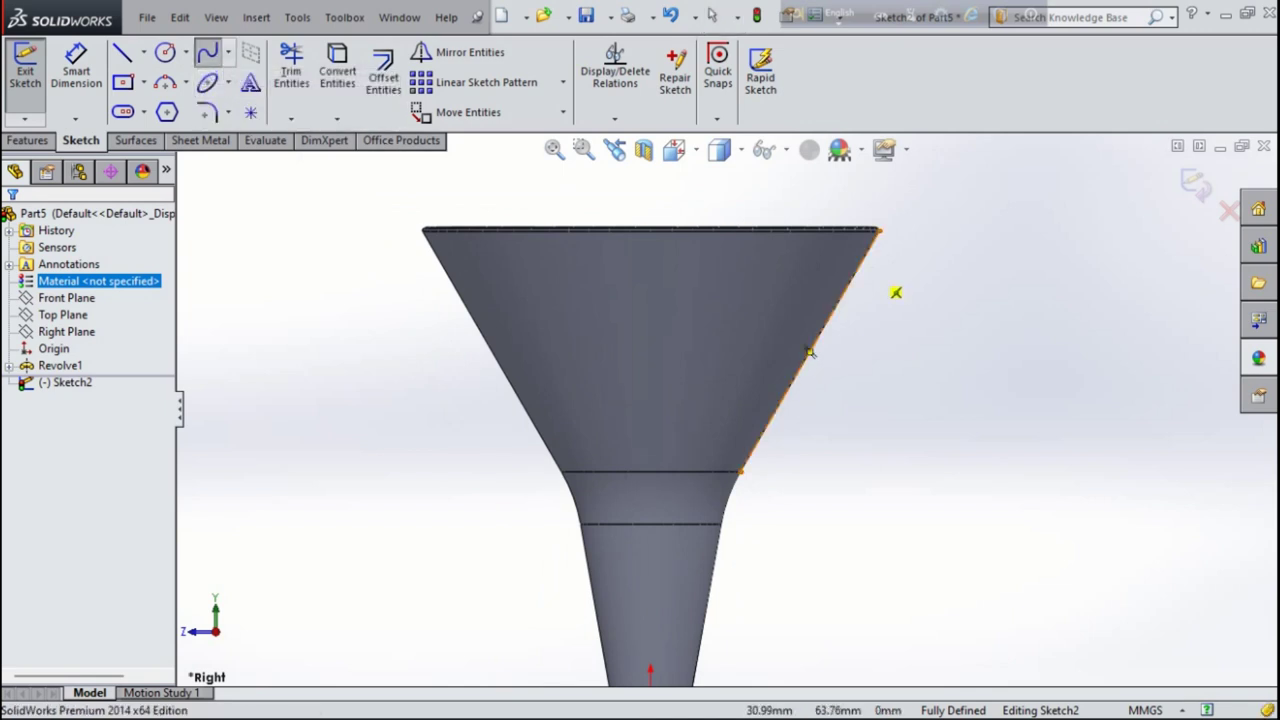
click(878, 231)
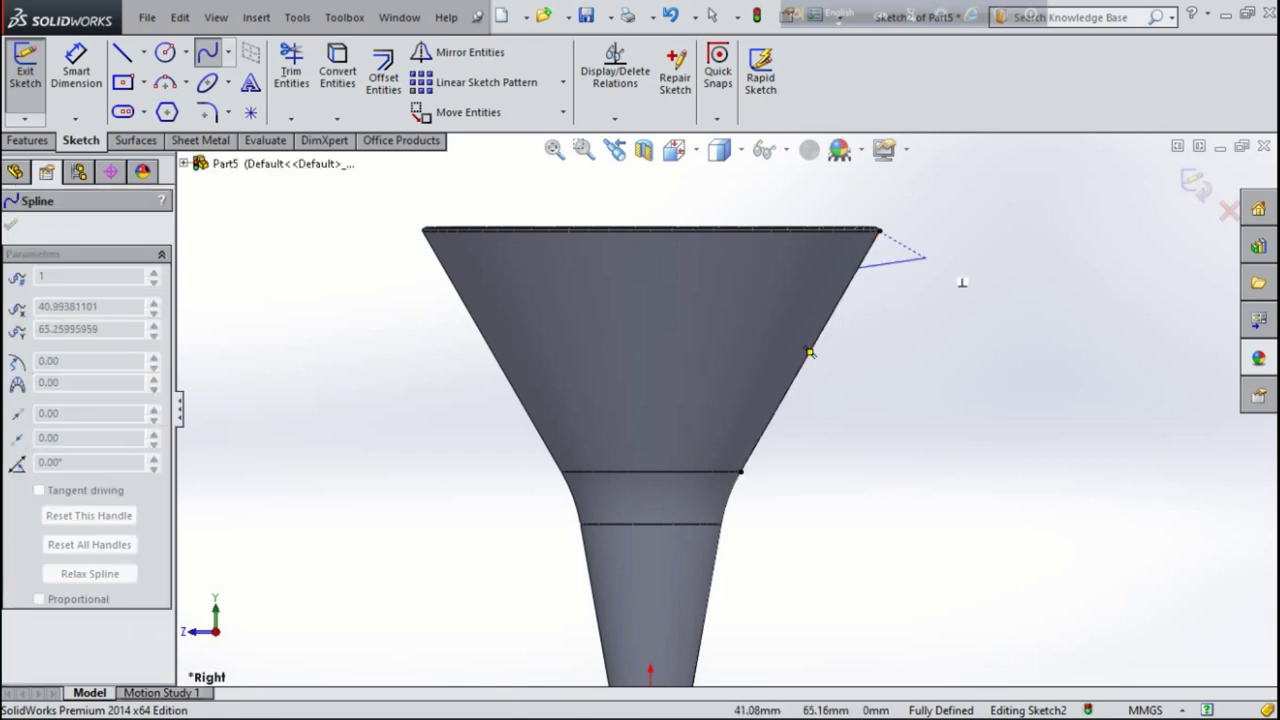
click(905, 263)
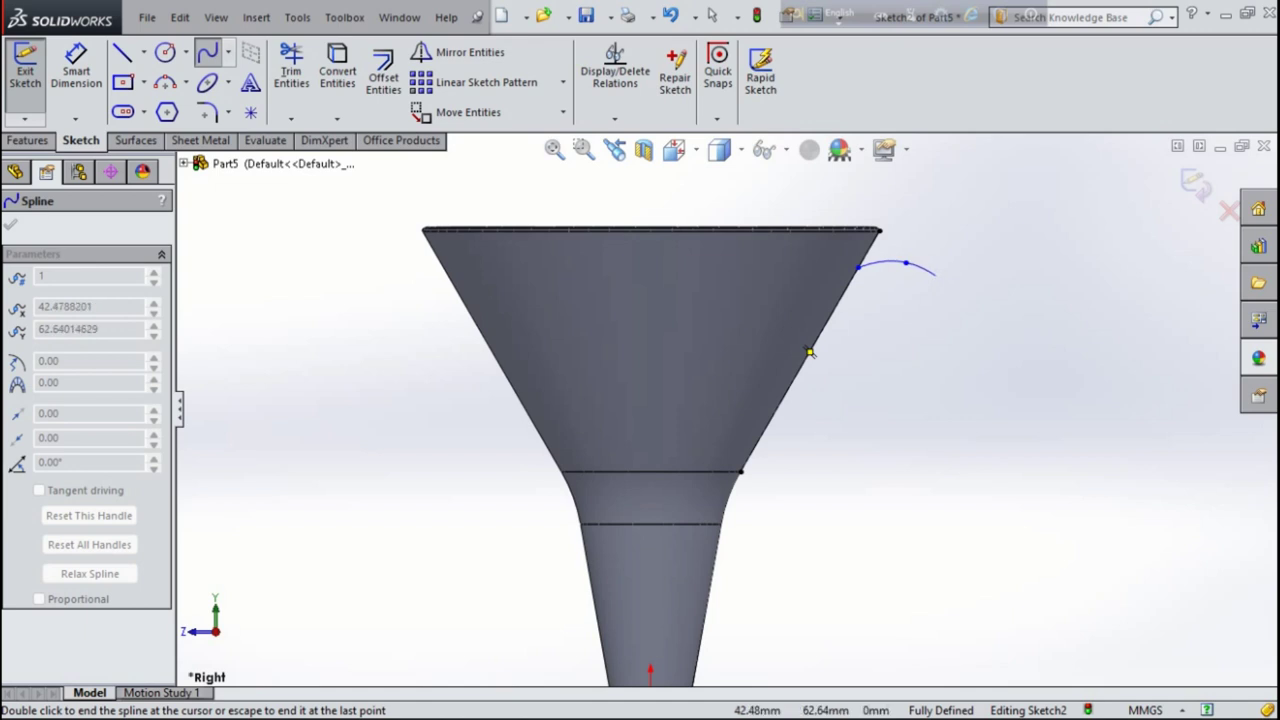
click(934, 274)
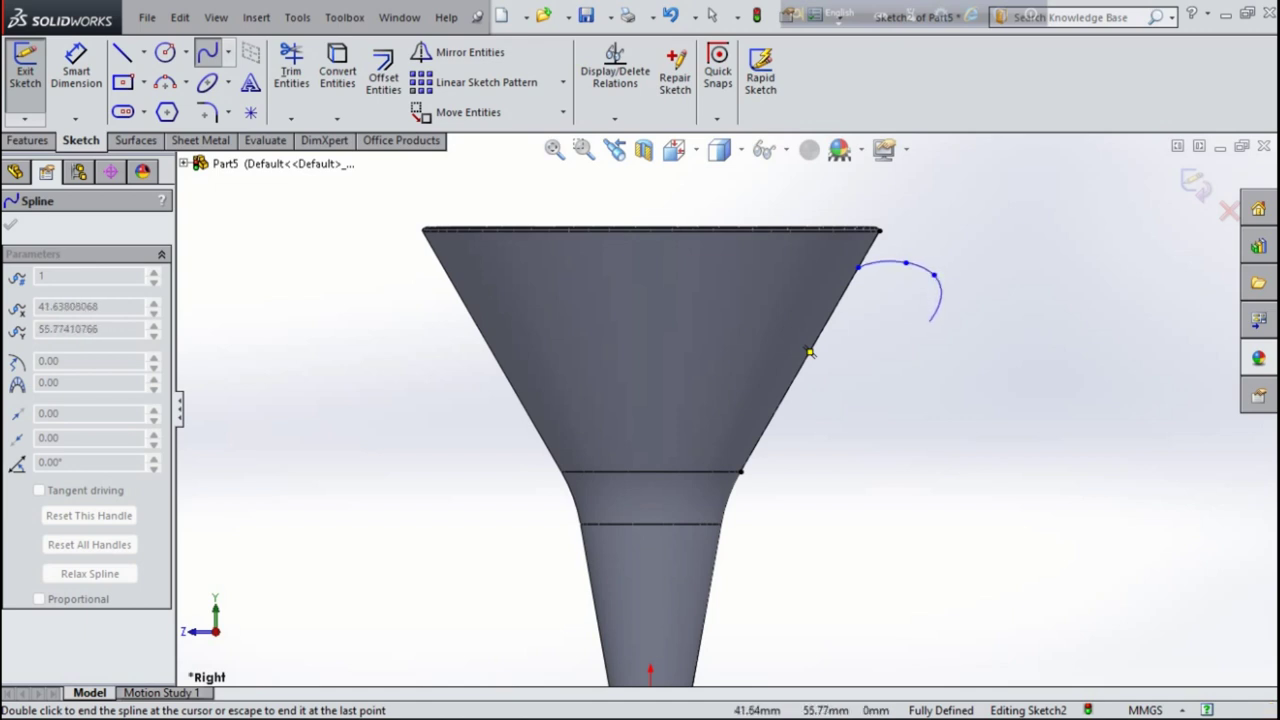
click(931, 322)
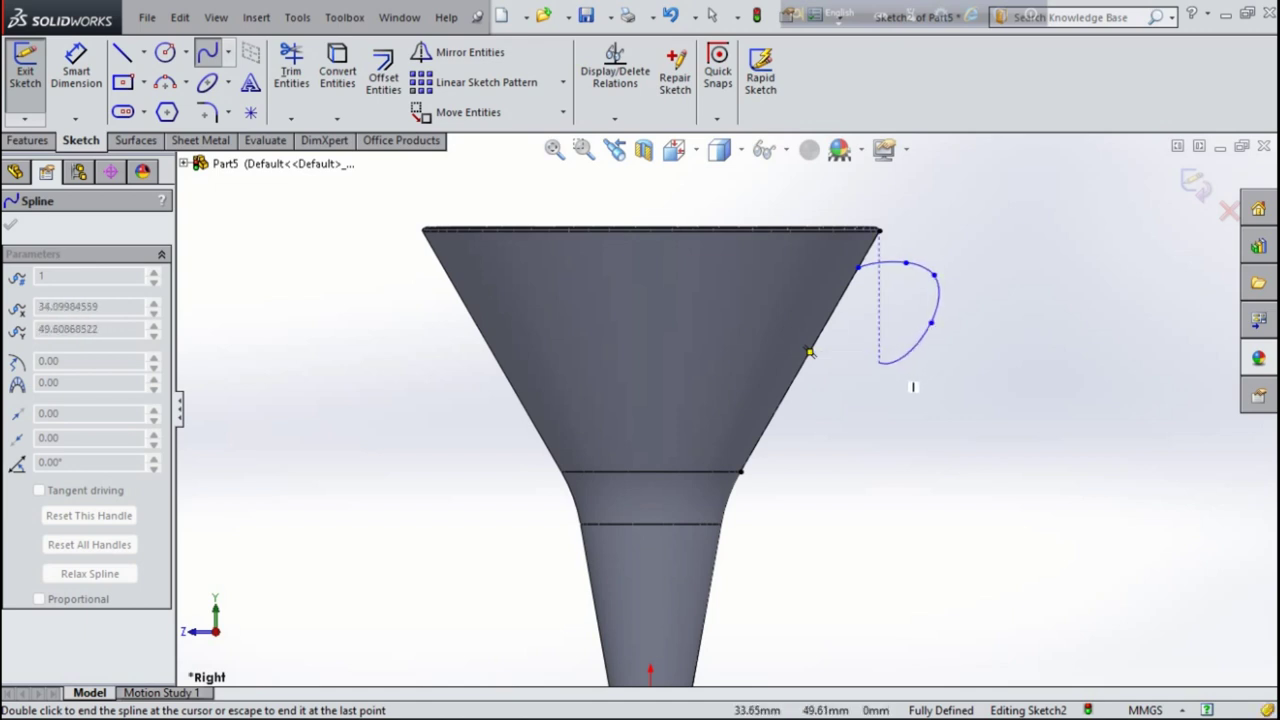
click(899, 361)
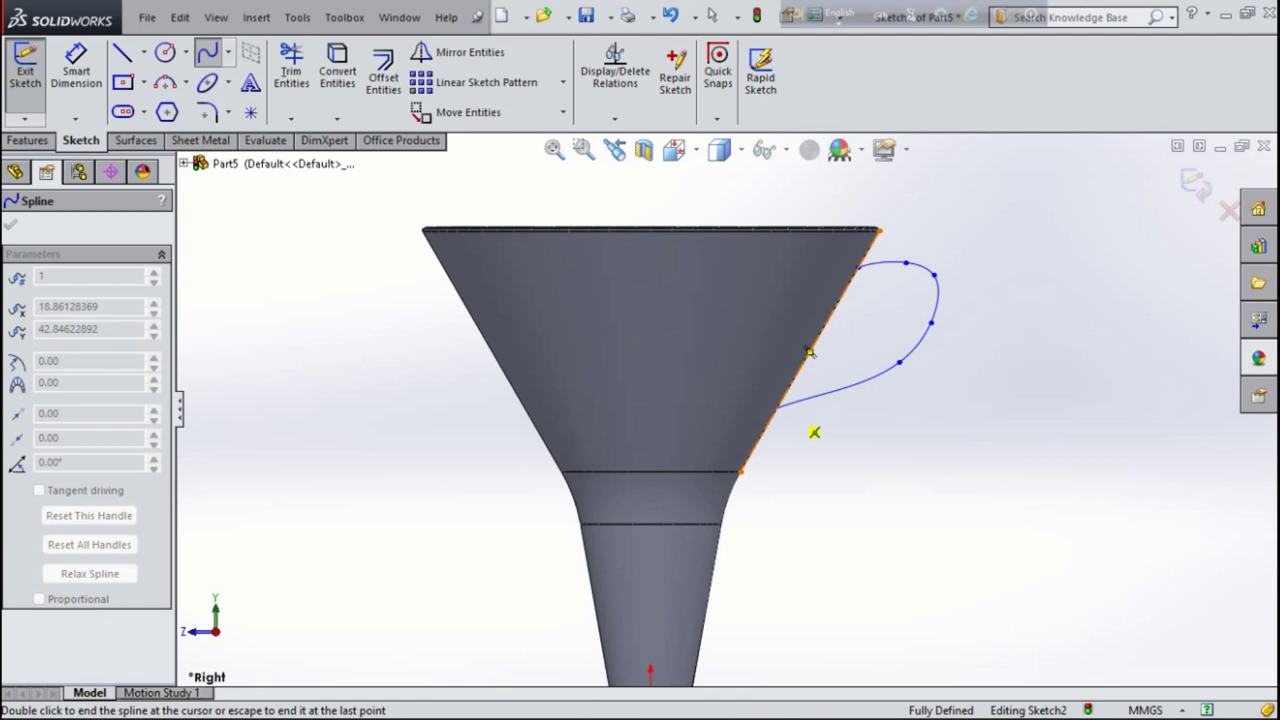
right_click(950, 406)
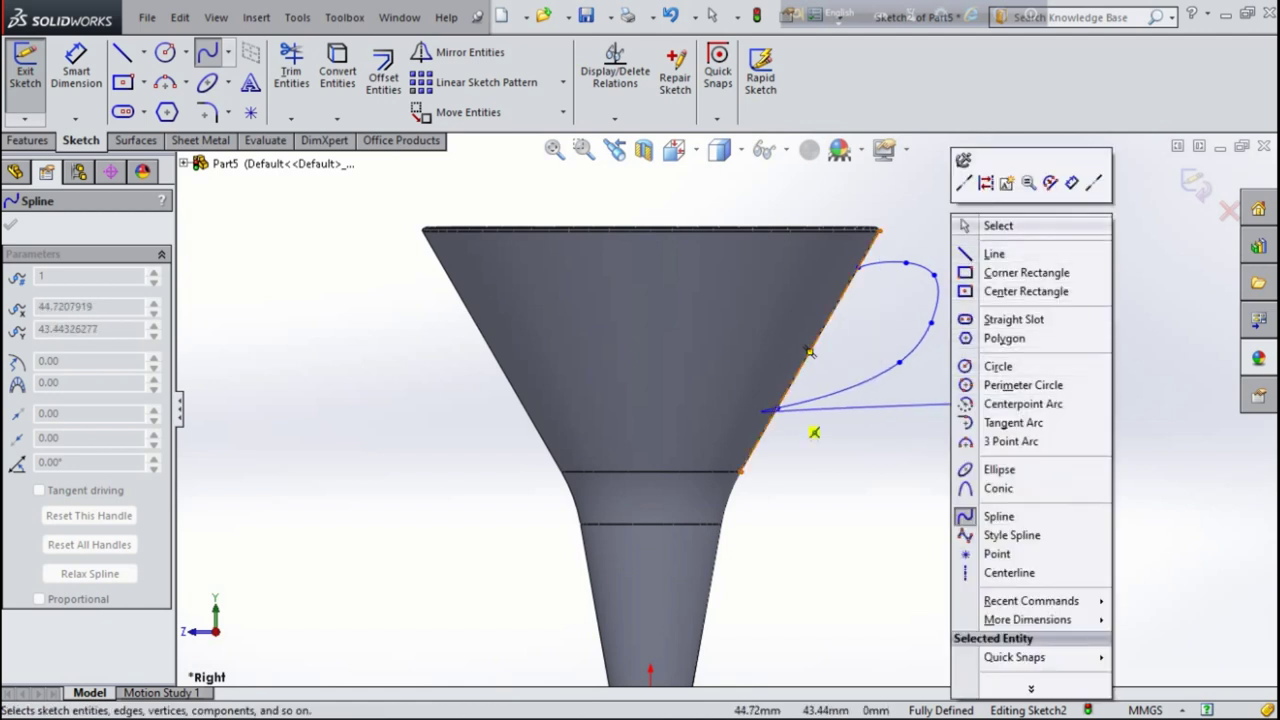
Step: Give the handle spline a 35 mm length dimension
click(998, 225)
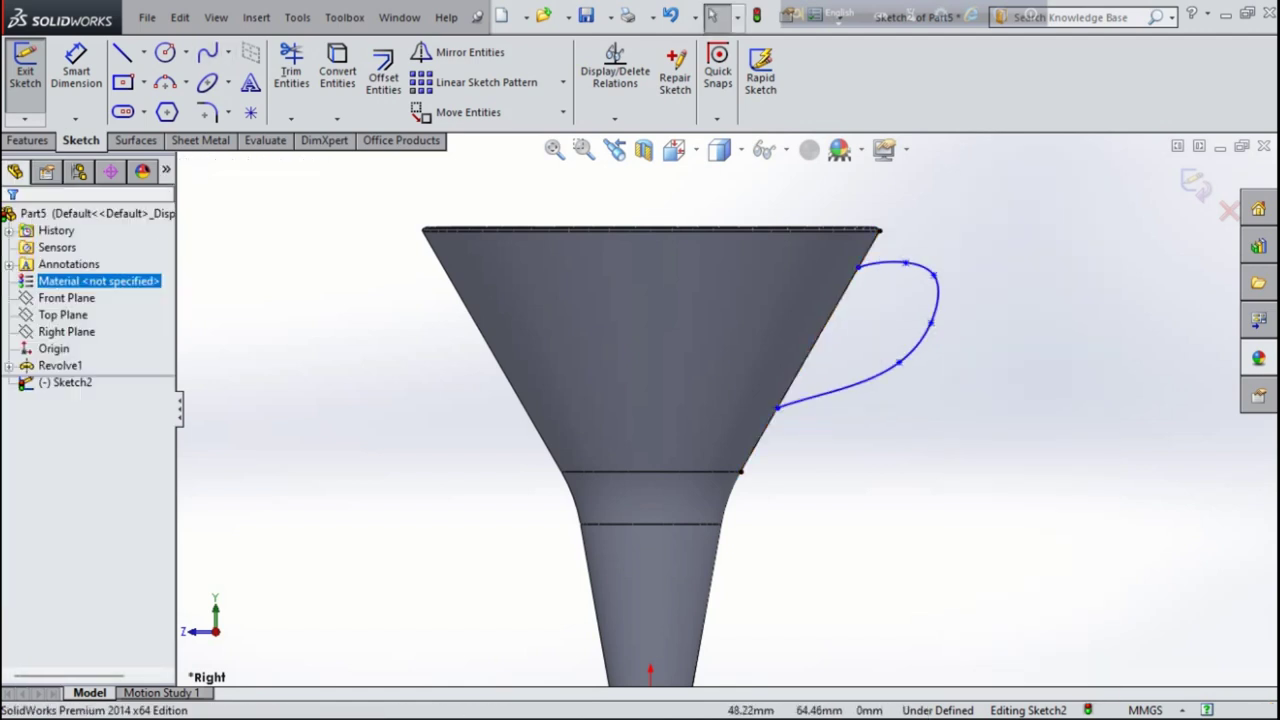
scroll(800, 350, down, 3)
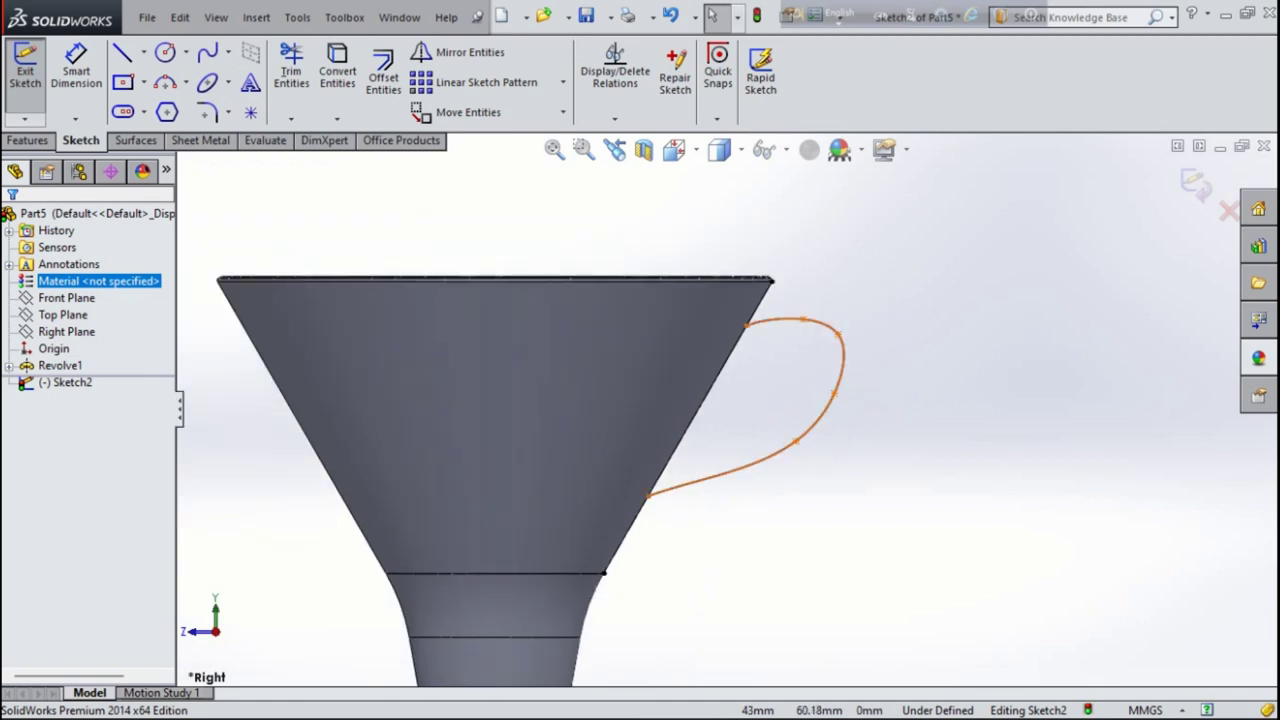
click(76, 65)
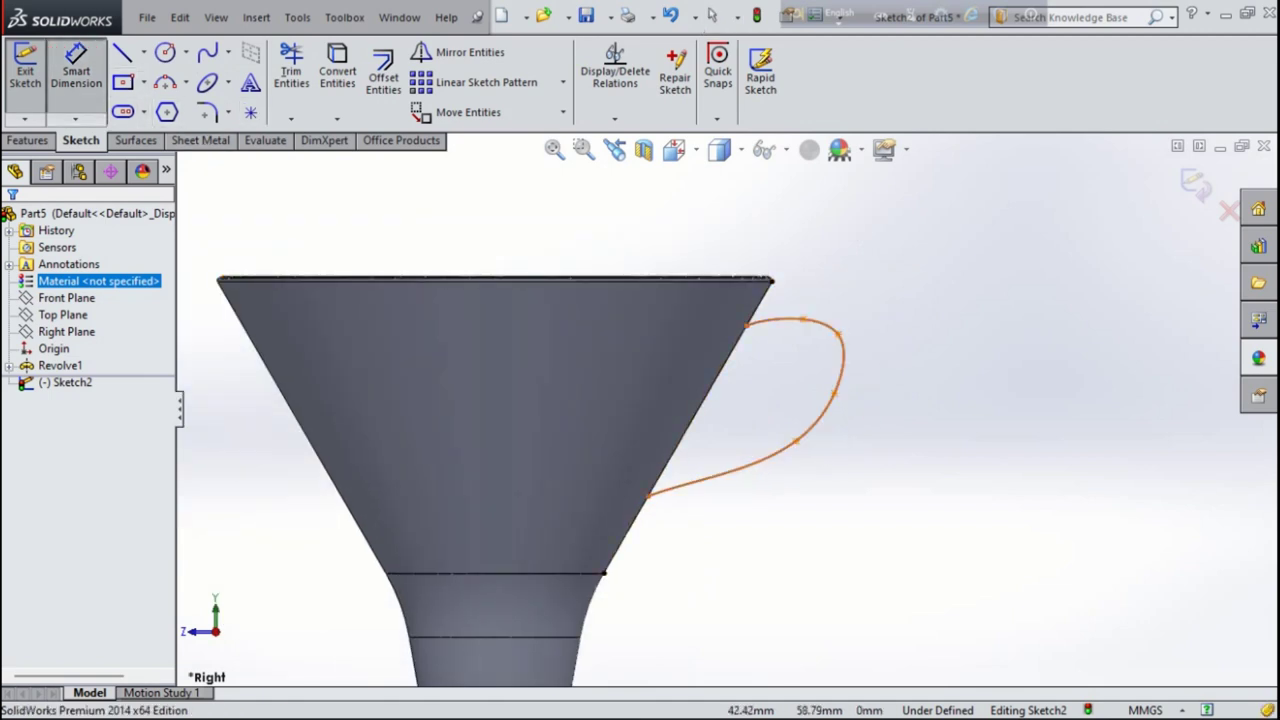
click(836, 390)
click(915, 338)
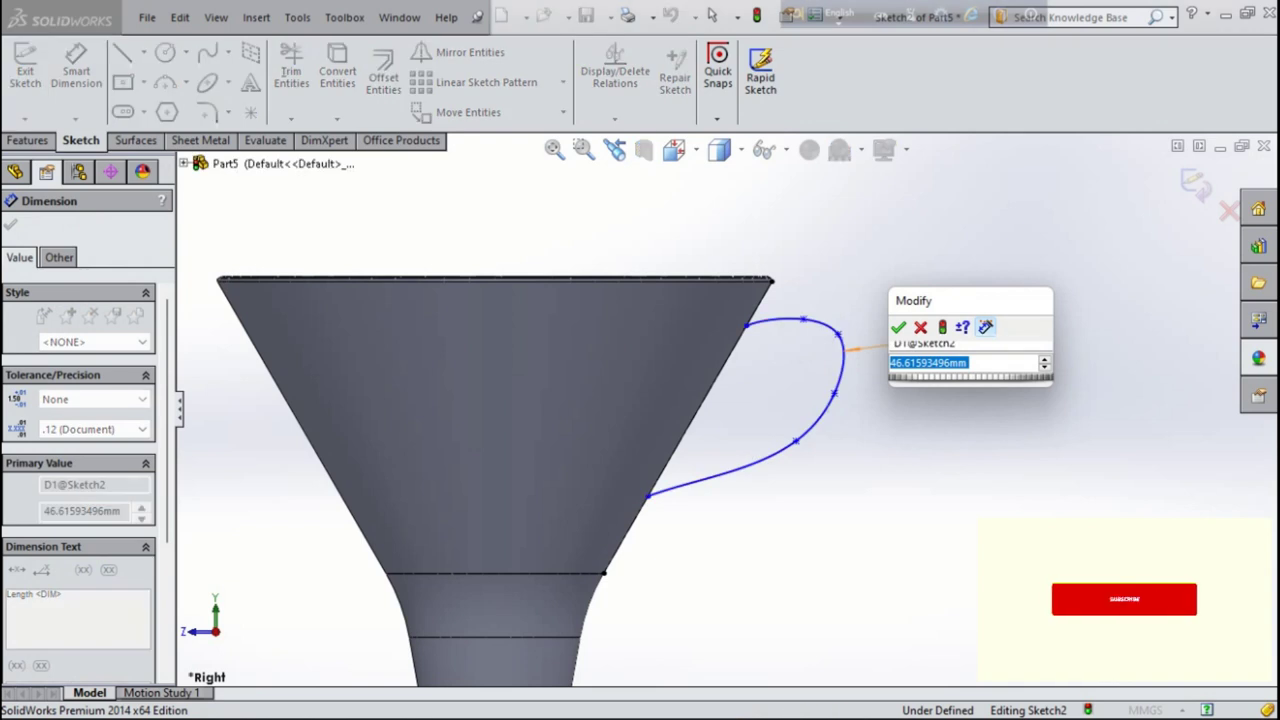
key(Return)
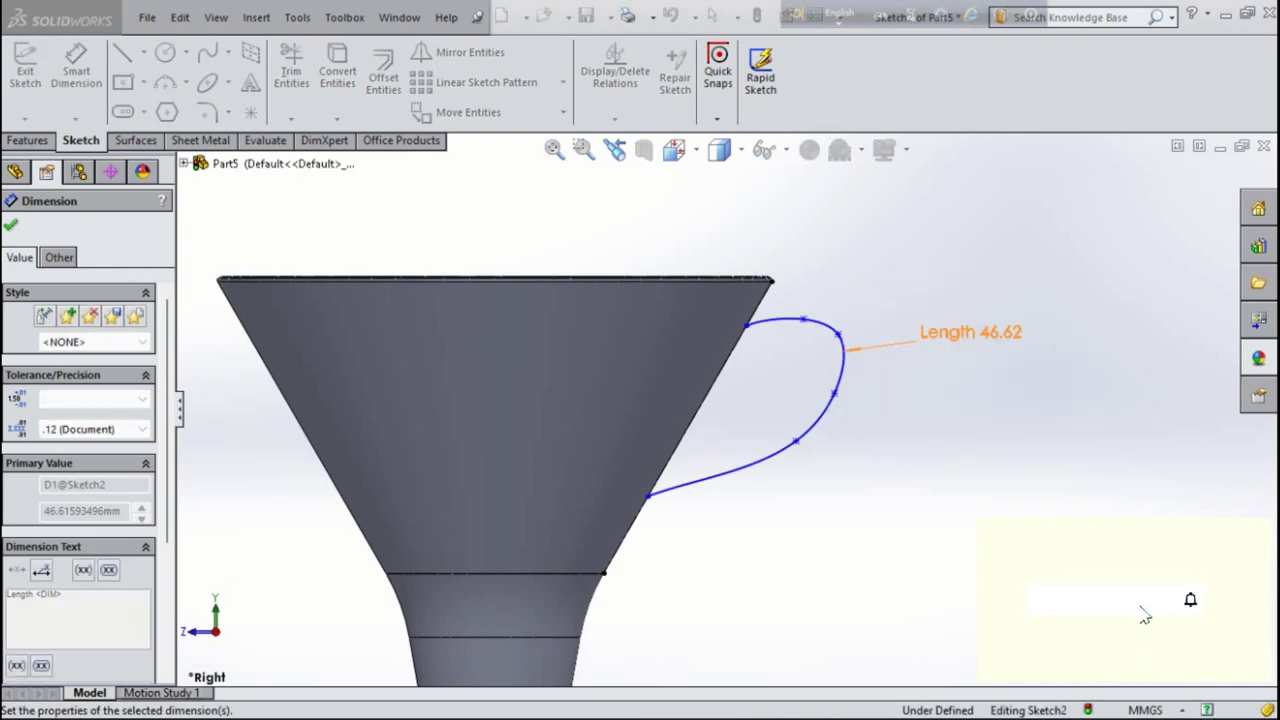
text(35)
key(Return)
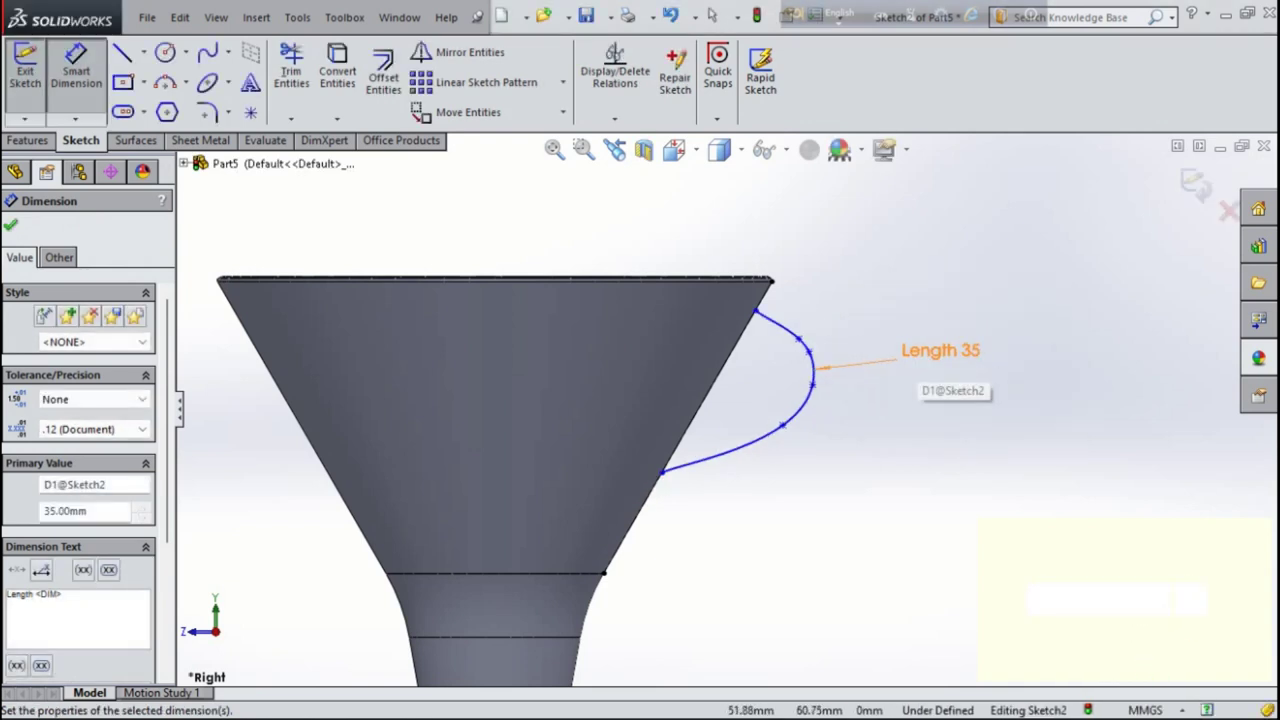
double_click(940, 352)
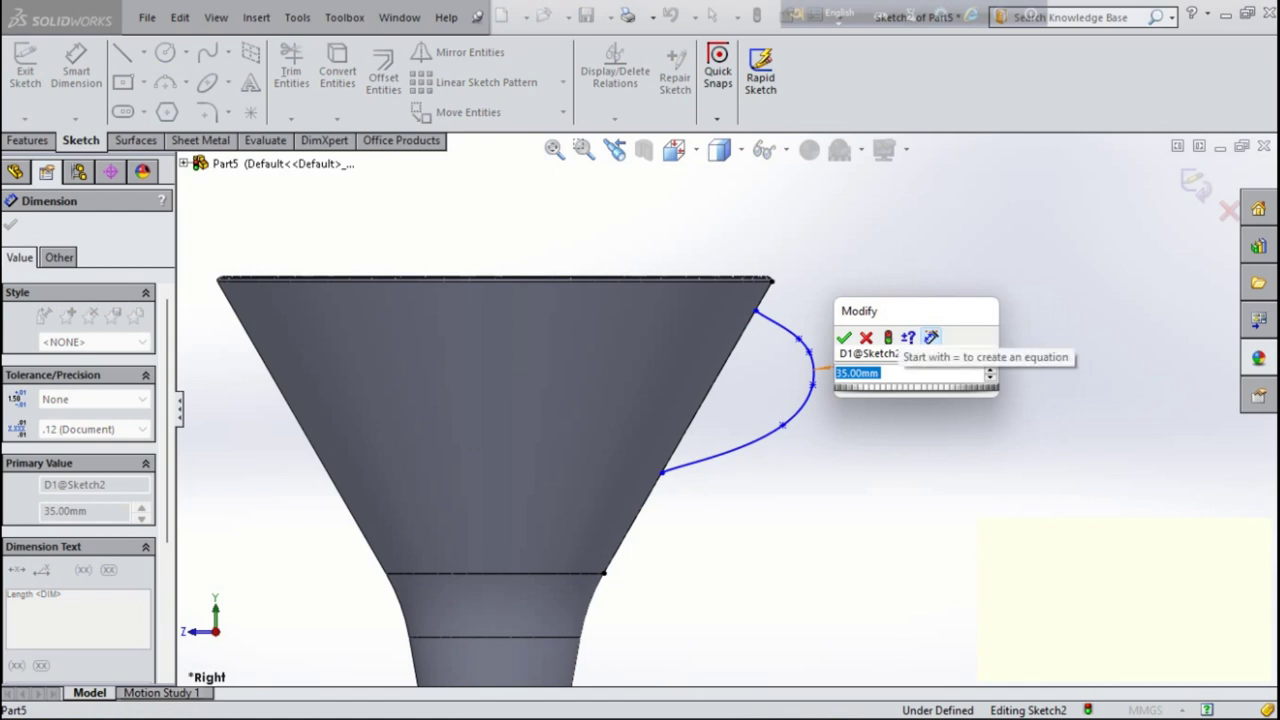
click(845, 353)
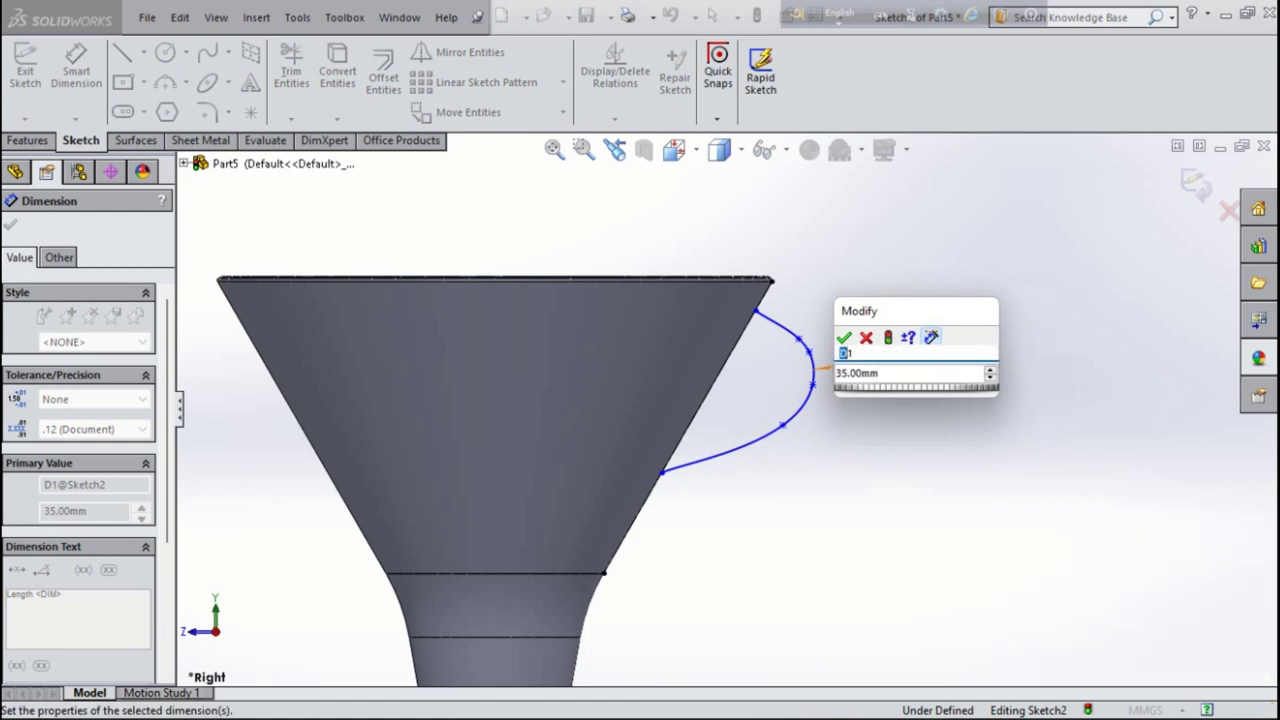
click(844, 337)
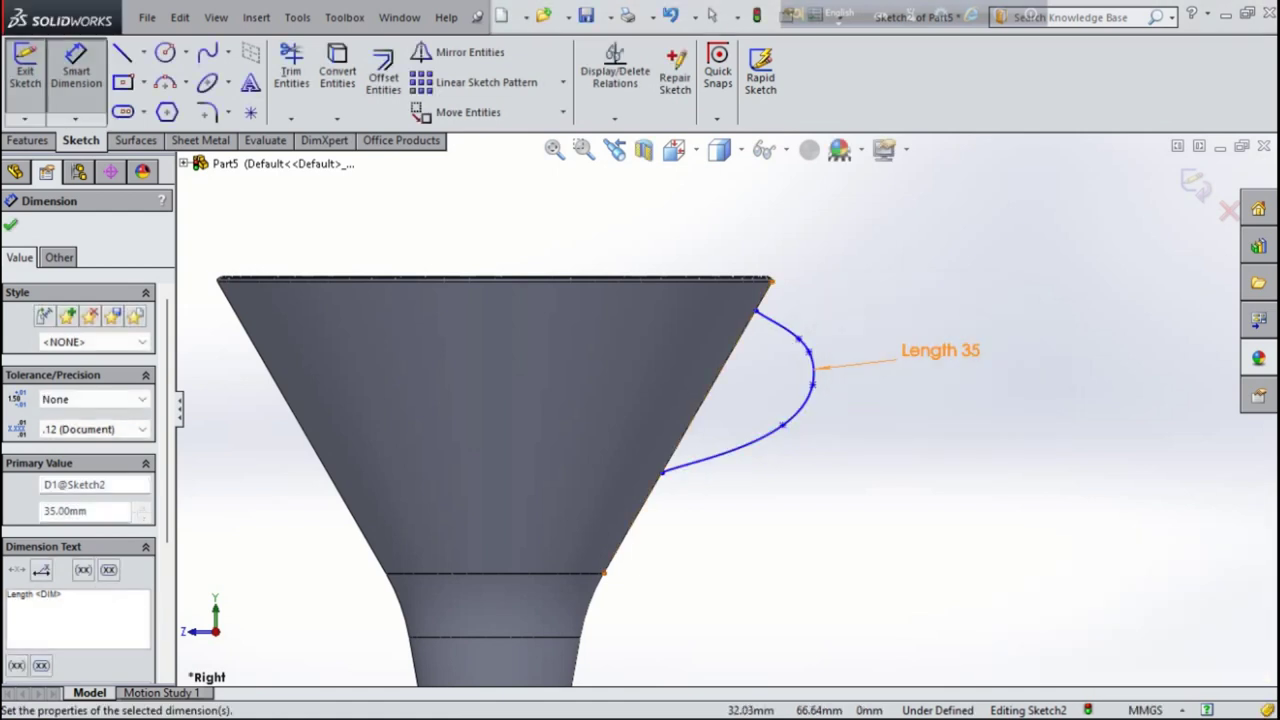
Step: Pick the funnel's top corner and the curve's start point for a height dimension
scroll(763, 276, down, 3)
click(748, 347)
click(783, 287)
Step: Set the rim-corner-to-handle-start vertical offset to 5 mm
click(908, 310)
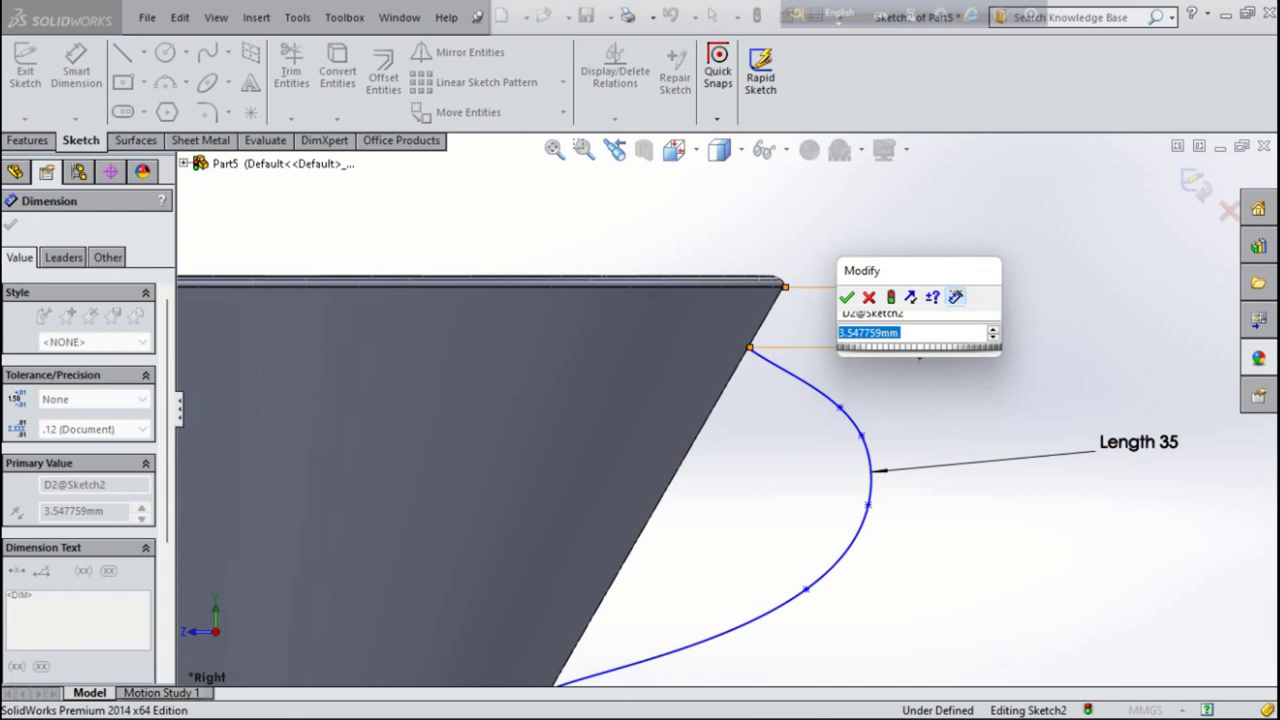
text(5)
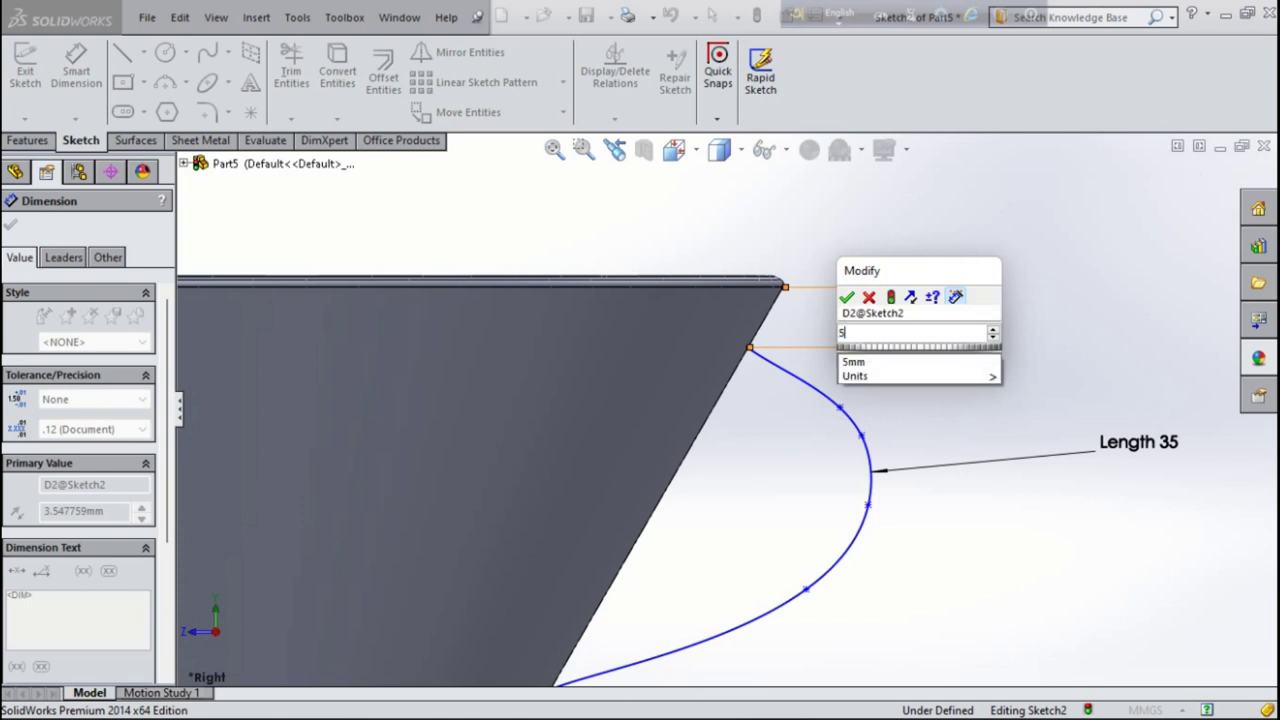
key(Return)
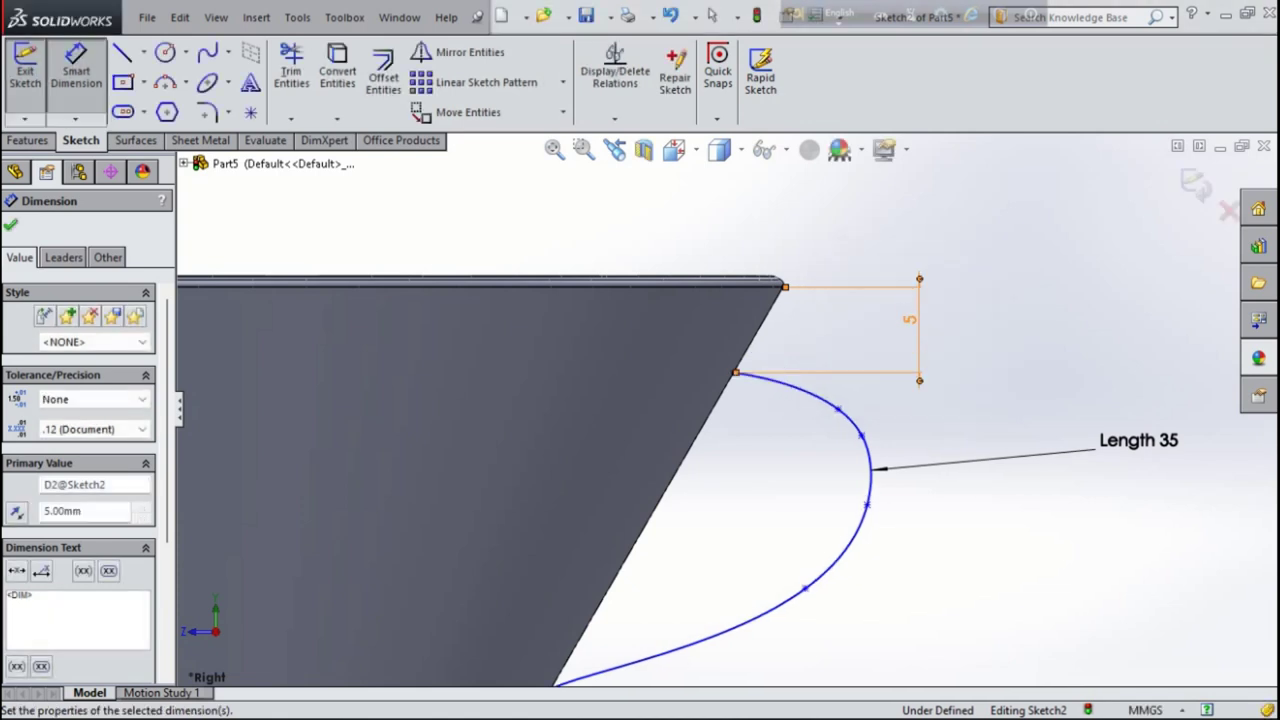
Step: Add a 6.02 mm dimension to a point along the handle curve
click(862, 436)
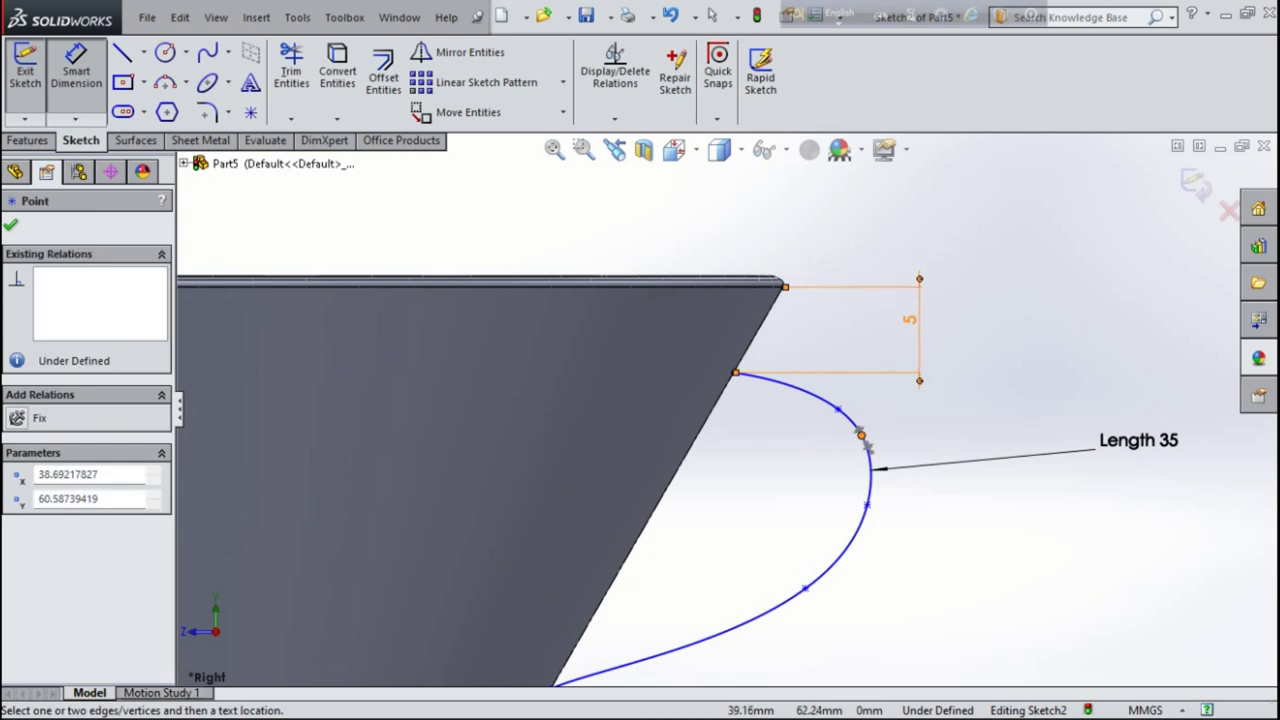
click(866, 445)
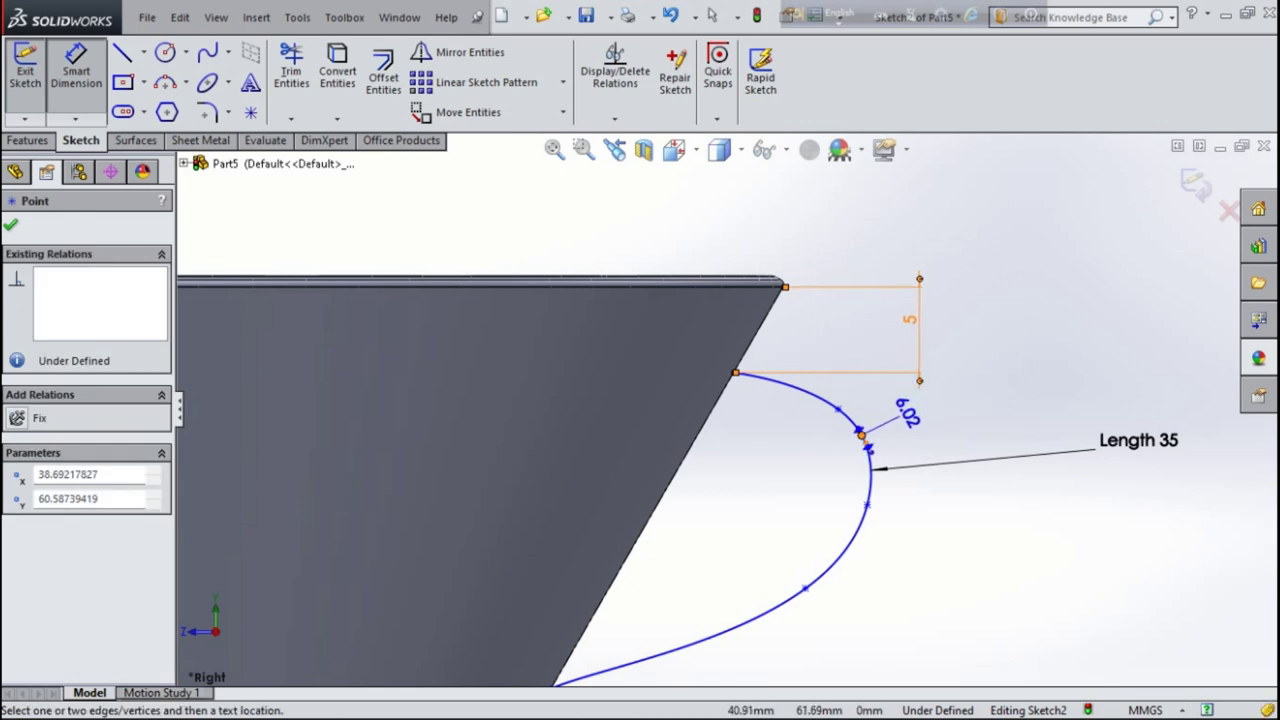
click(983, 421)
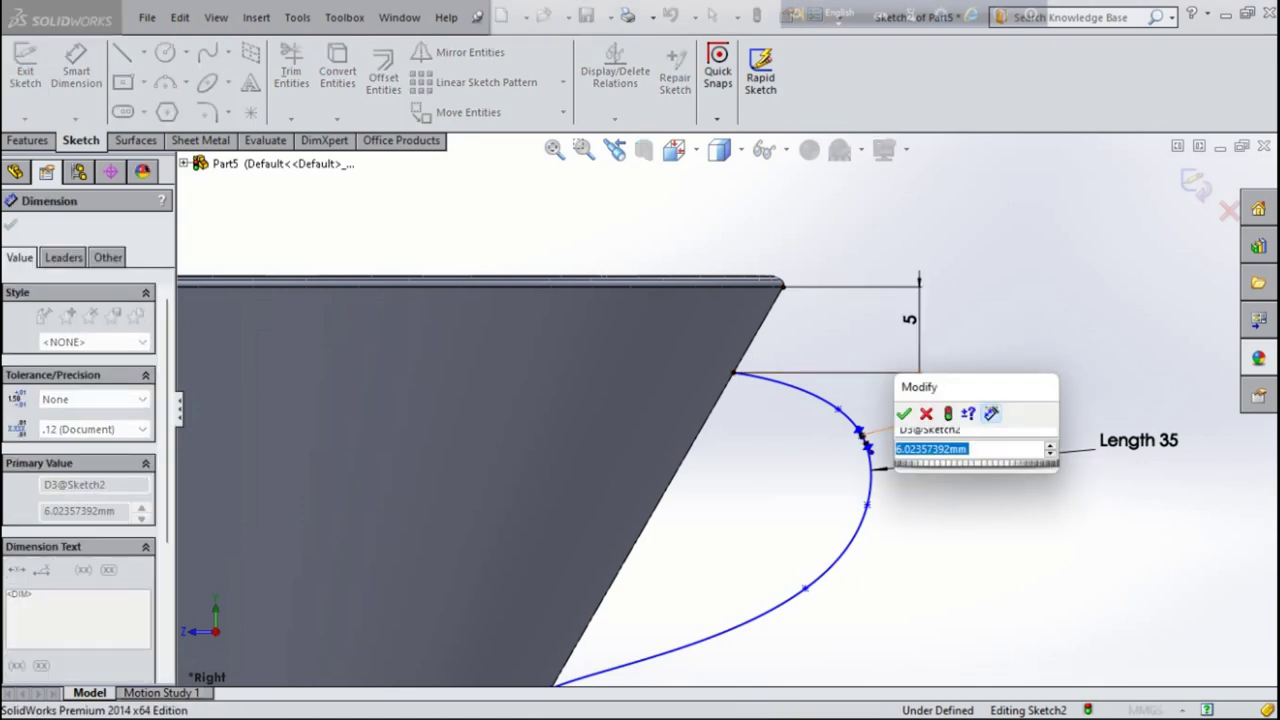
key(Return)
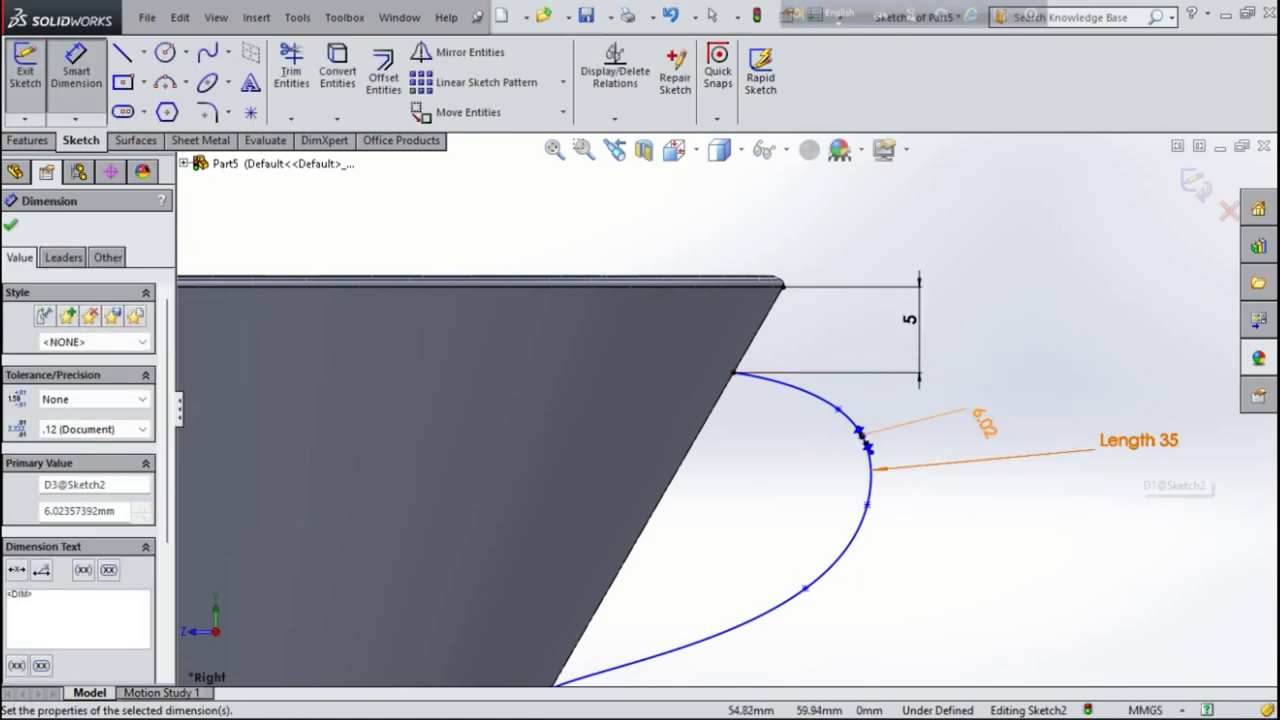
double_click(1138, 440)
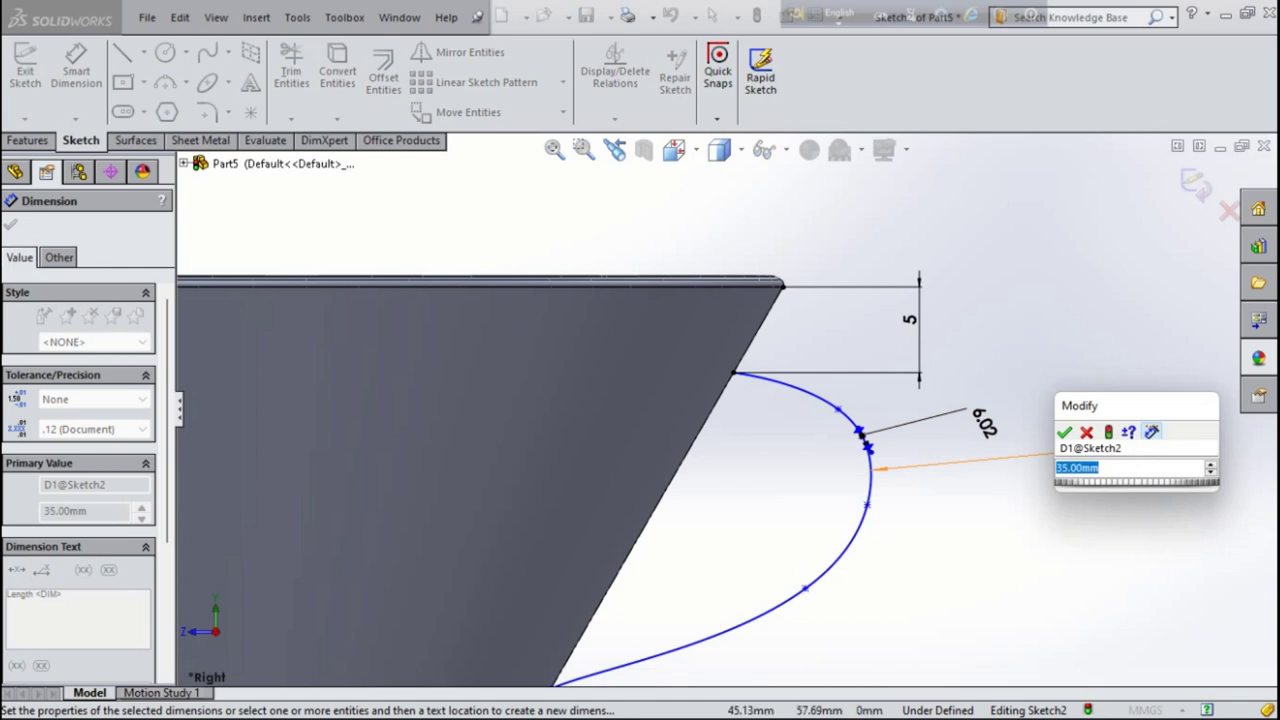
Step: Change the handle curve's length value to 4 and select the curve
text(40)
key(Return)
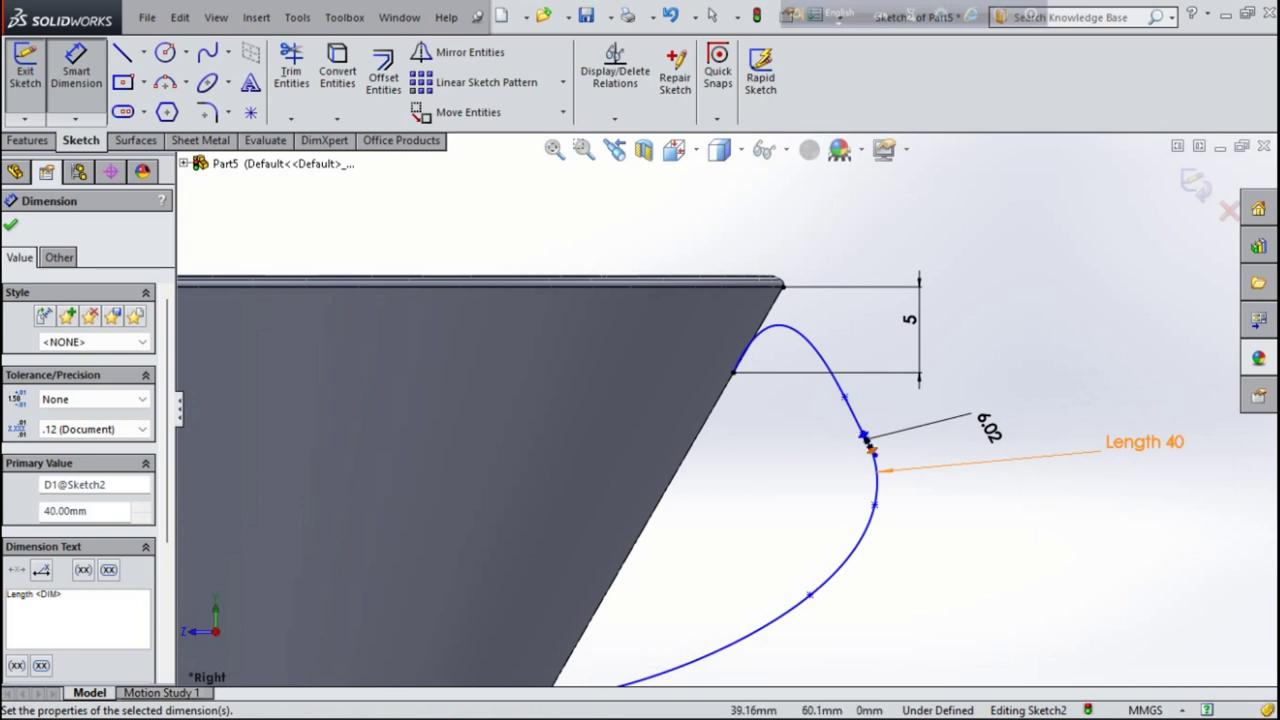
click(866, 438)
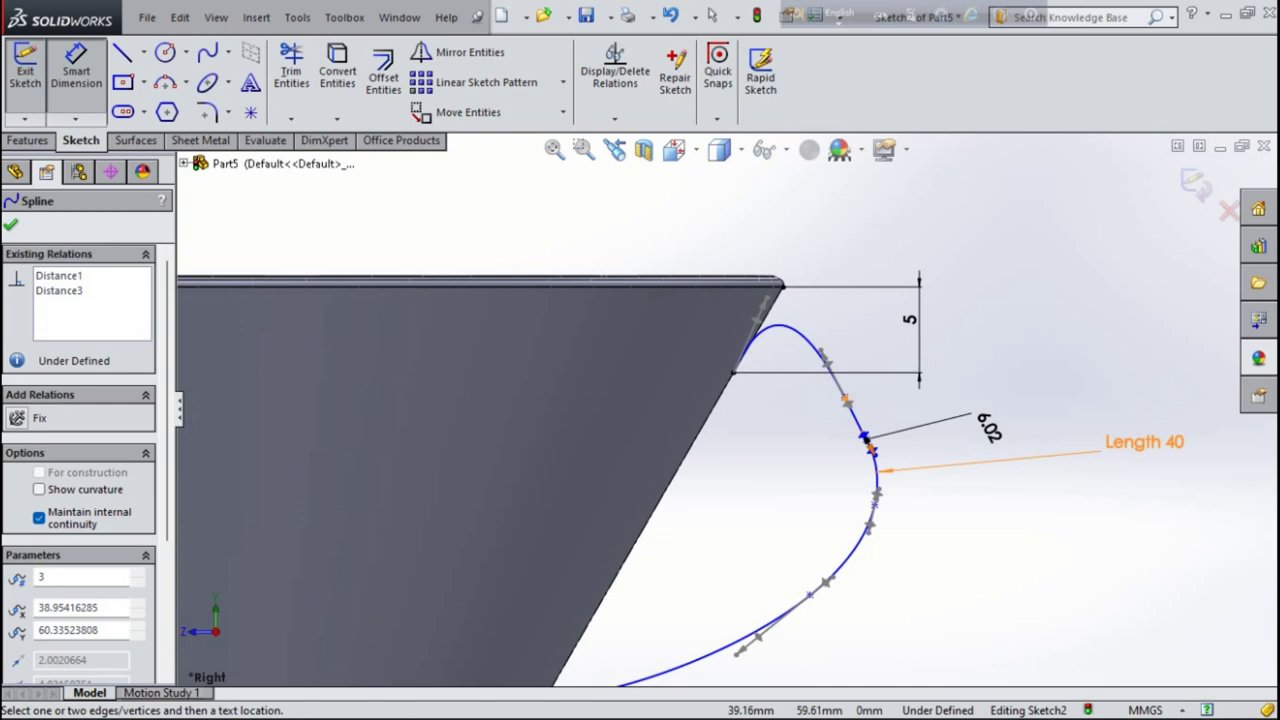
click(866, 440)
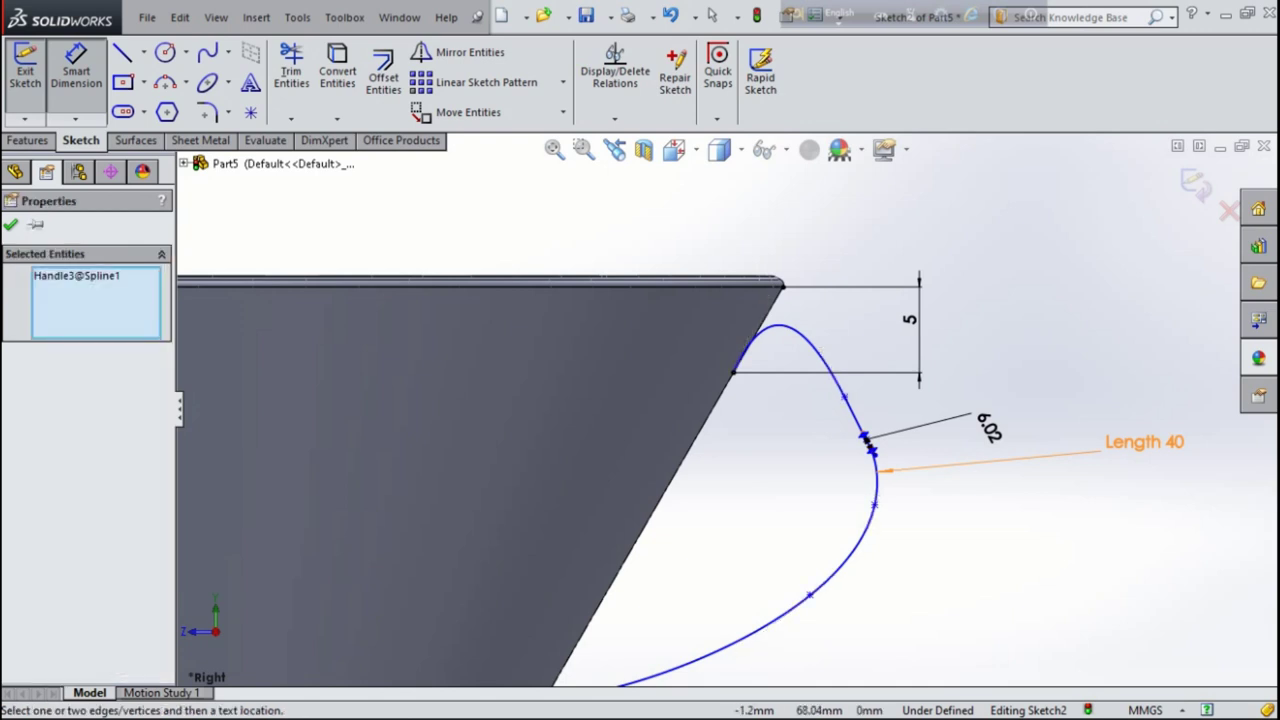
Step: Undo the last three dimension changes, restoring the curve's 46.6 length
key(Escape)
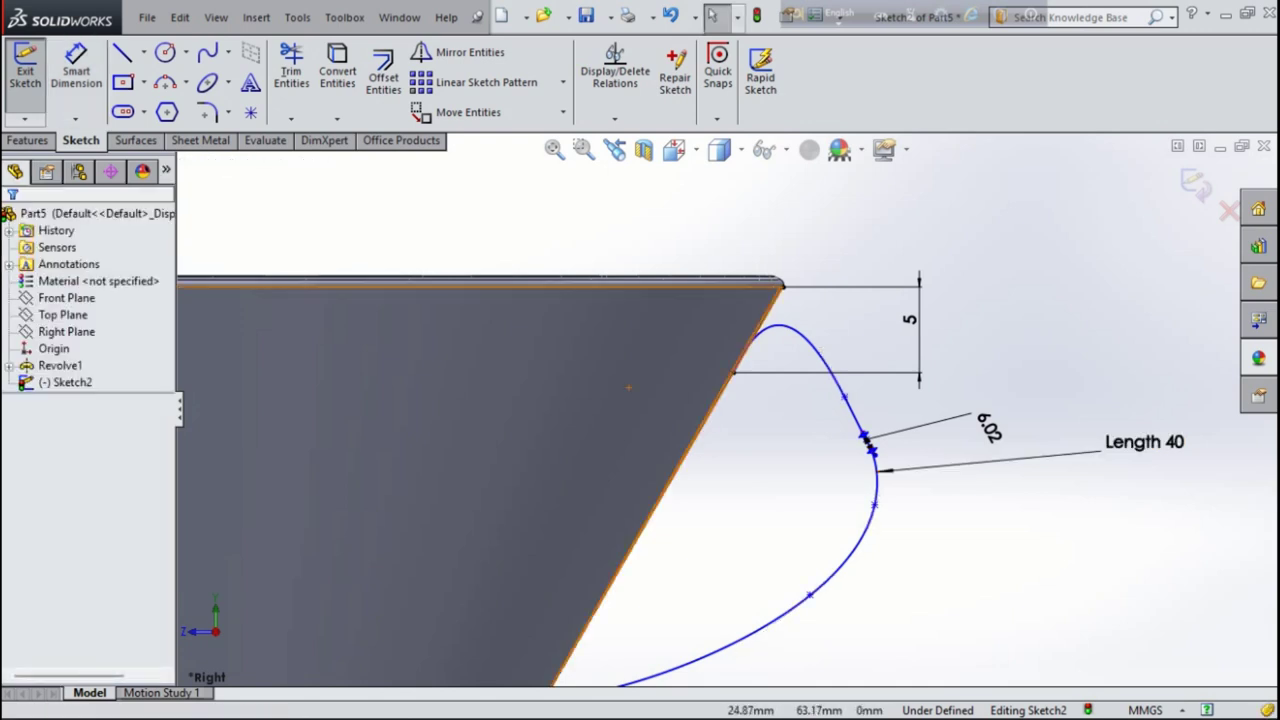
key(ctrl+z)
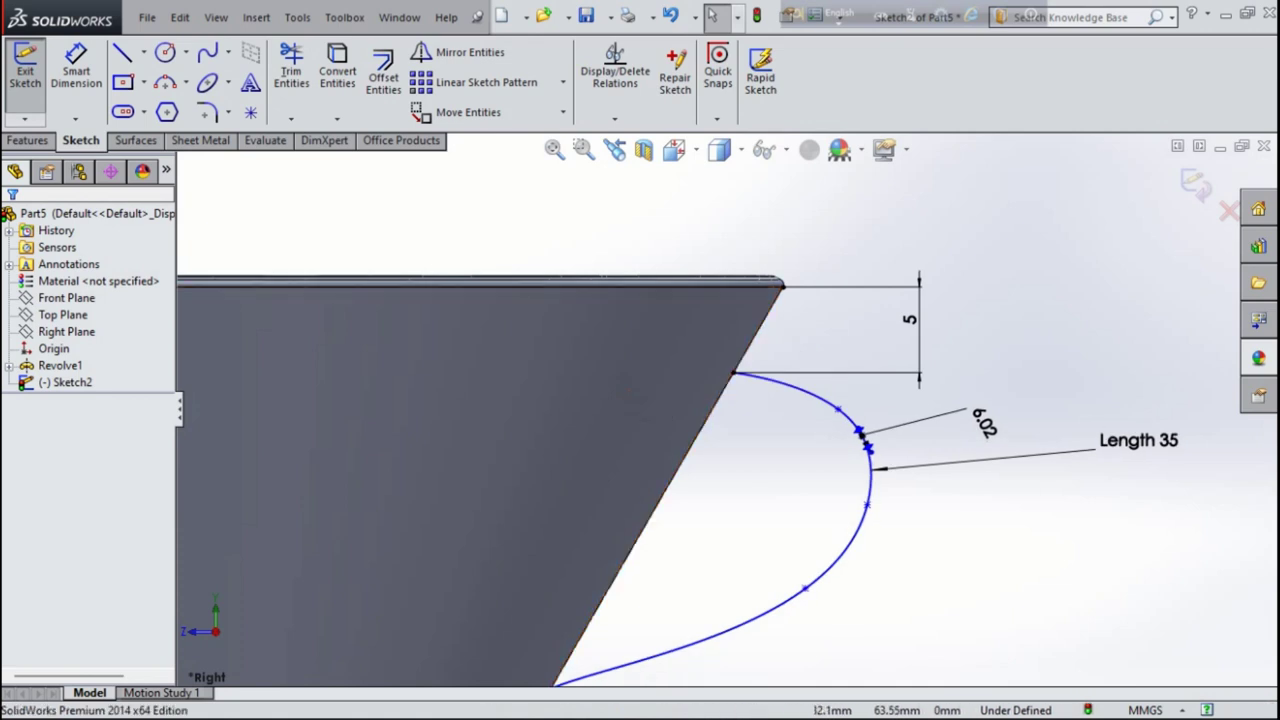
key(ctrl+z)
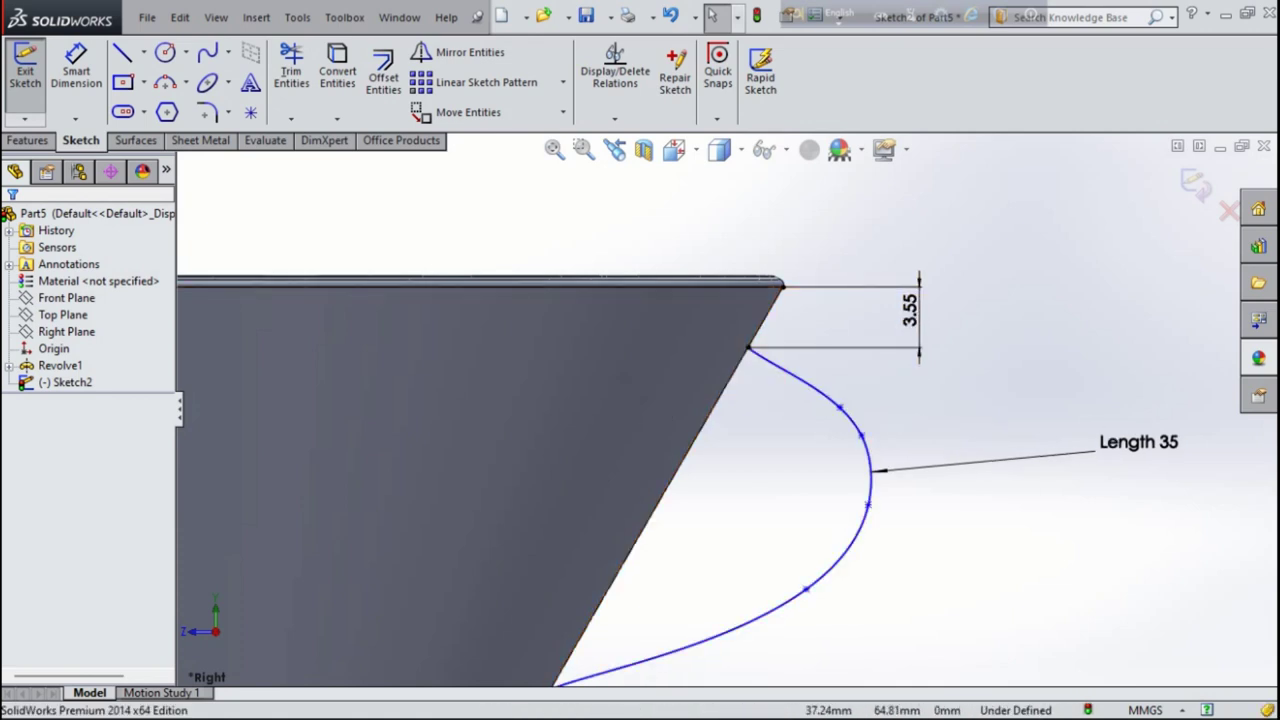
key(ctrl+z)
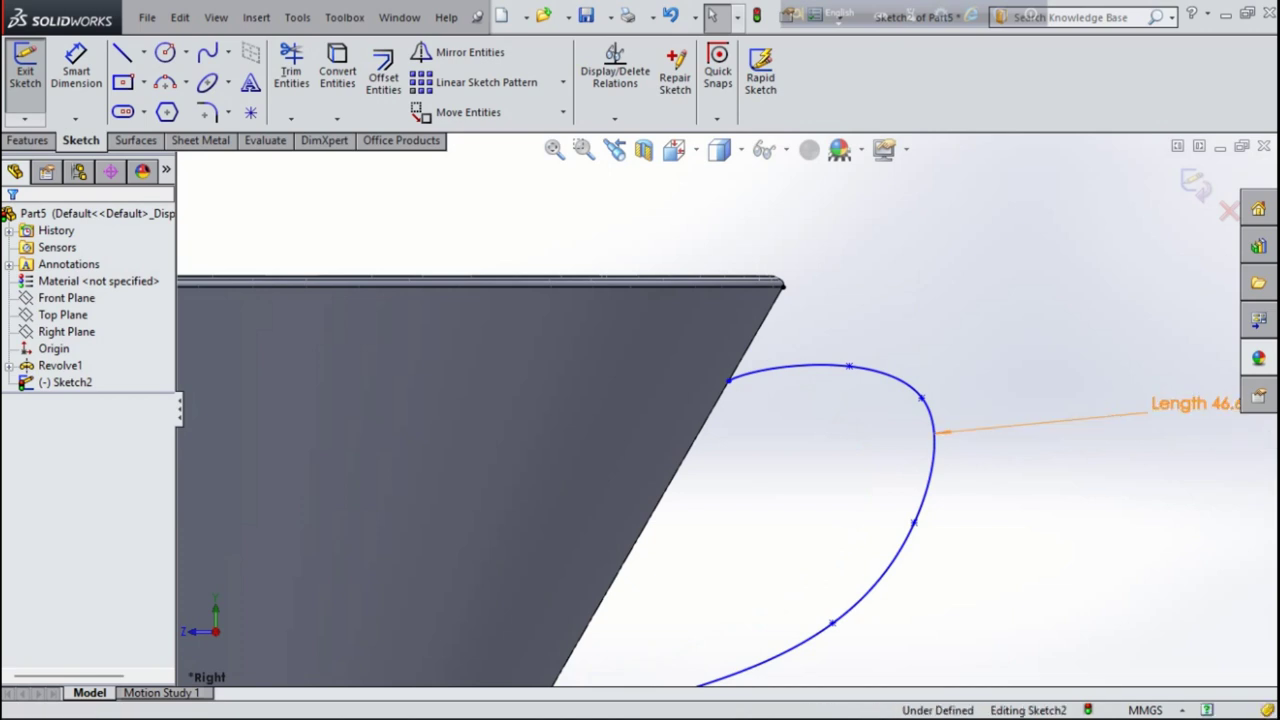
Step: Change the handle curve's length dimension to 45
double_click(1195, 403)
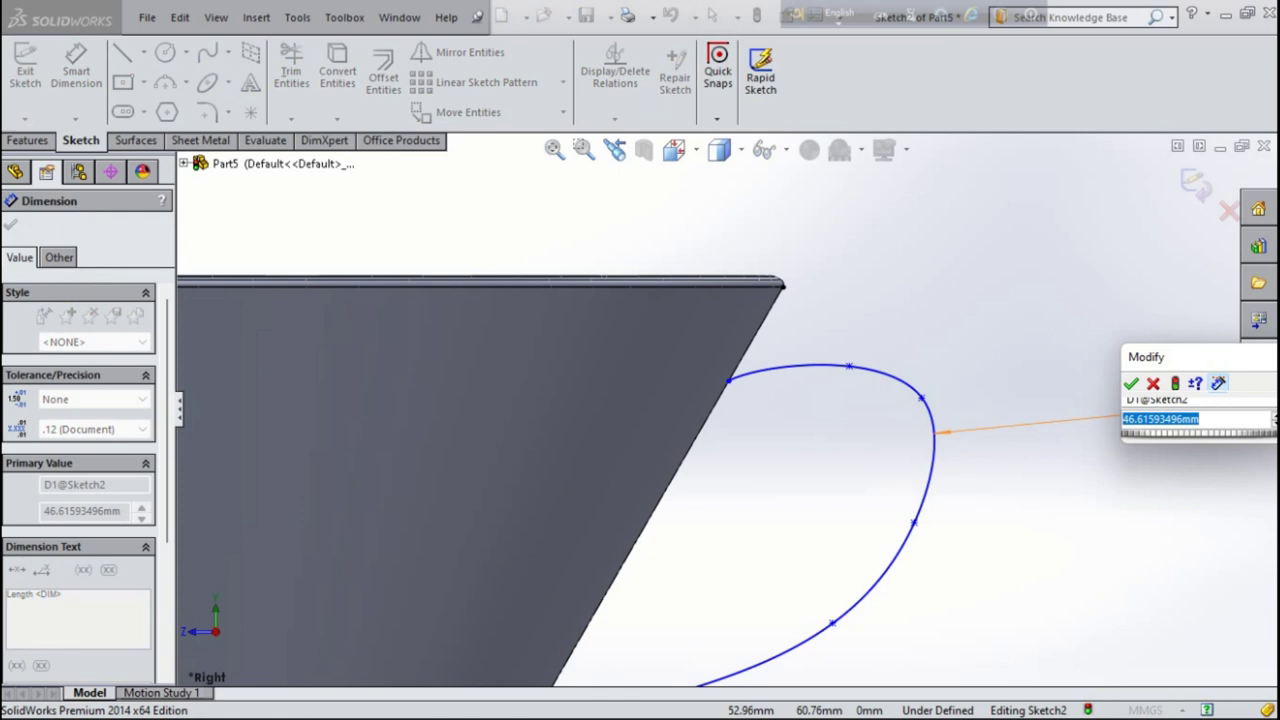
text(45)
key(Return)
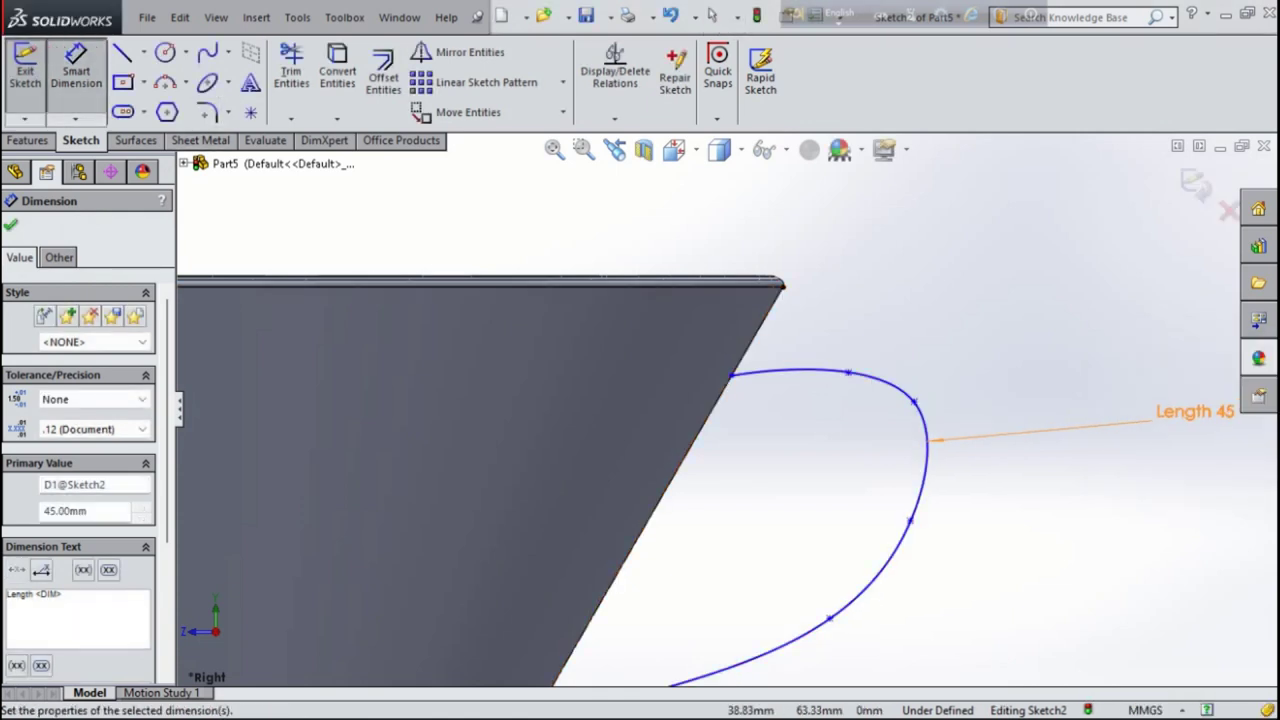
Step: Dimension the curve's top end 5 mm below the rim corner and exit the sketch
click(731, 375)
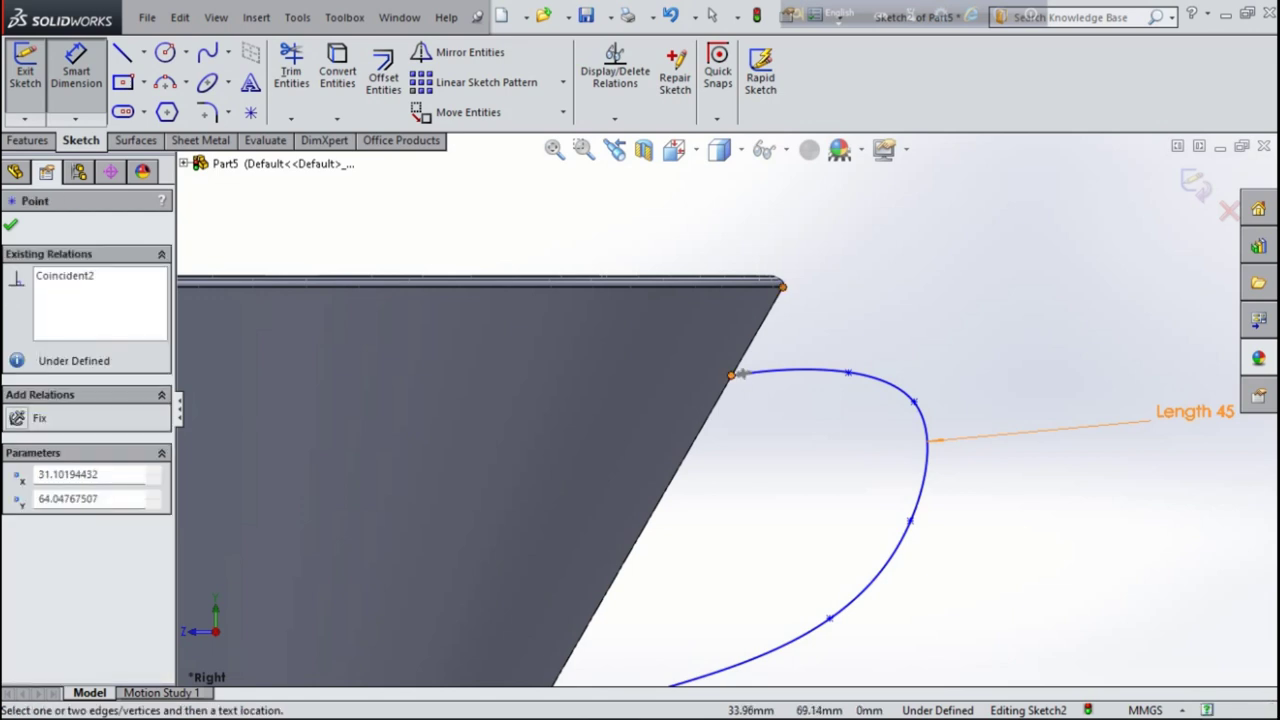
click(782, 287)
click(872, 380)
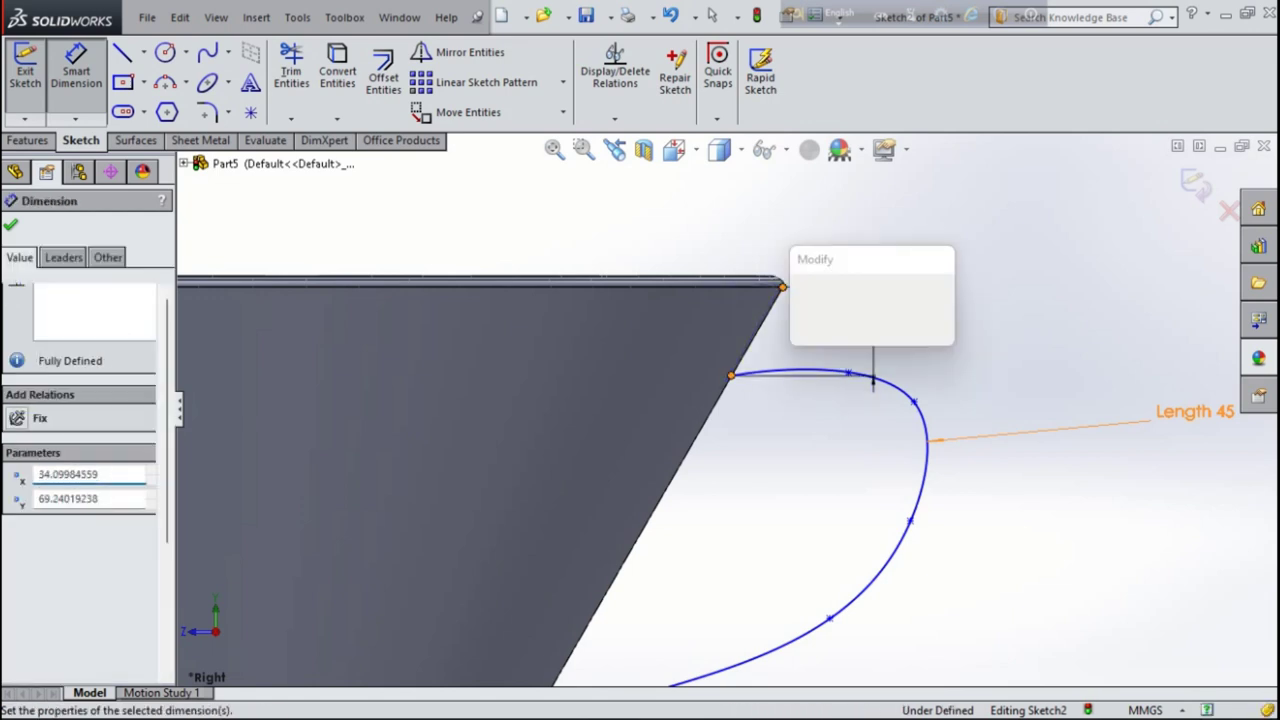
text(5)
key(Return)
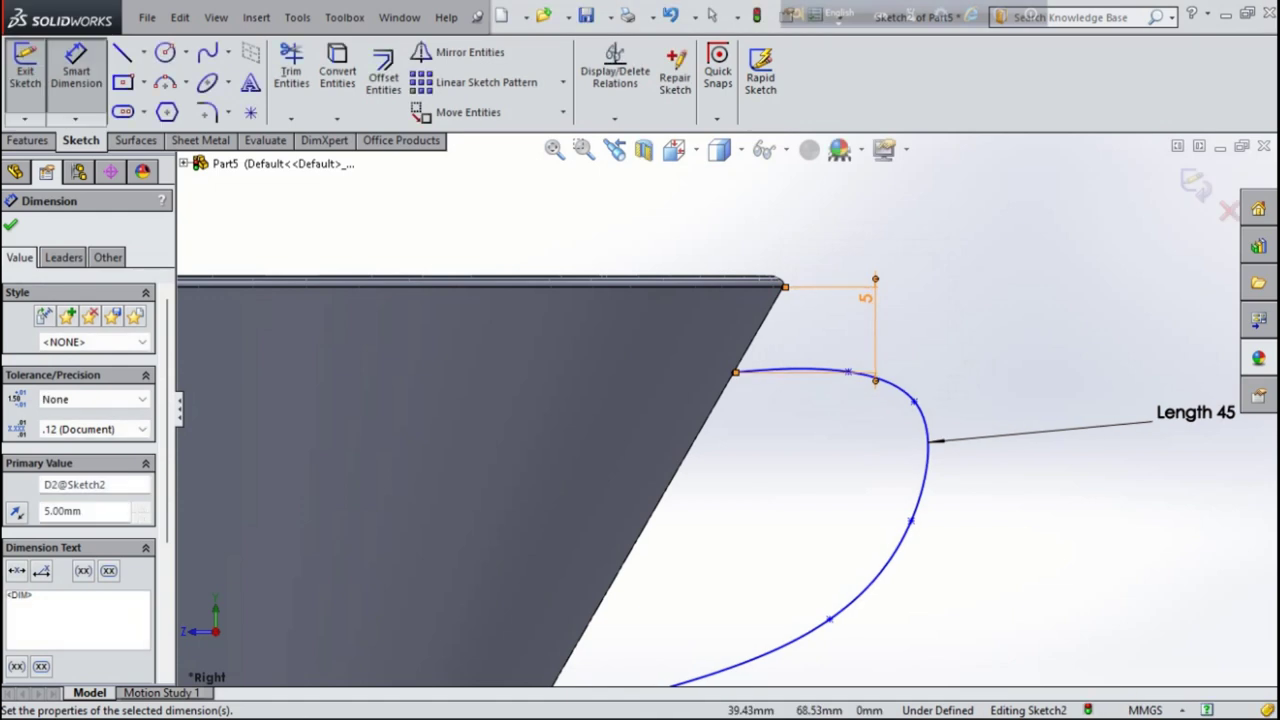
scroll(736, 252, up, 2)
scroll(736, 252, up, 1)
scroll(736, 252, up, 1)
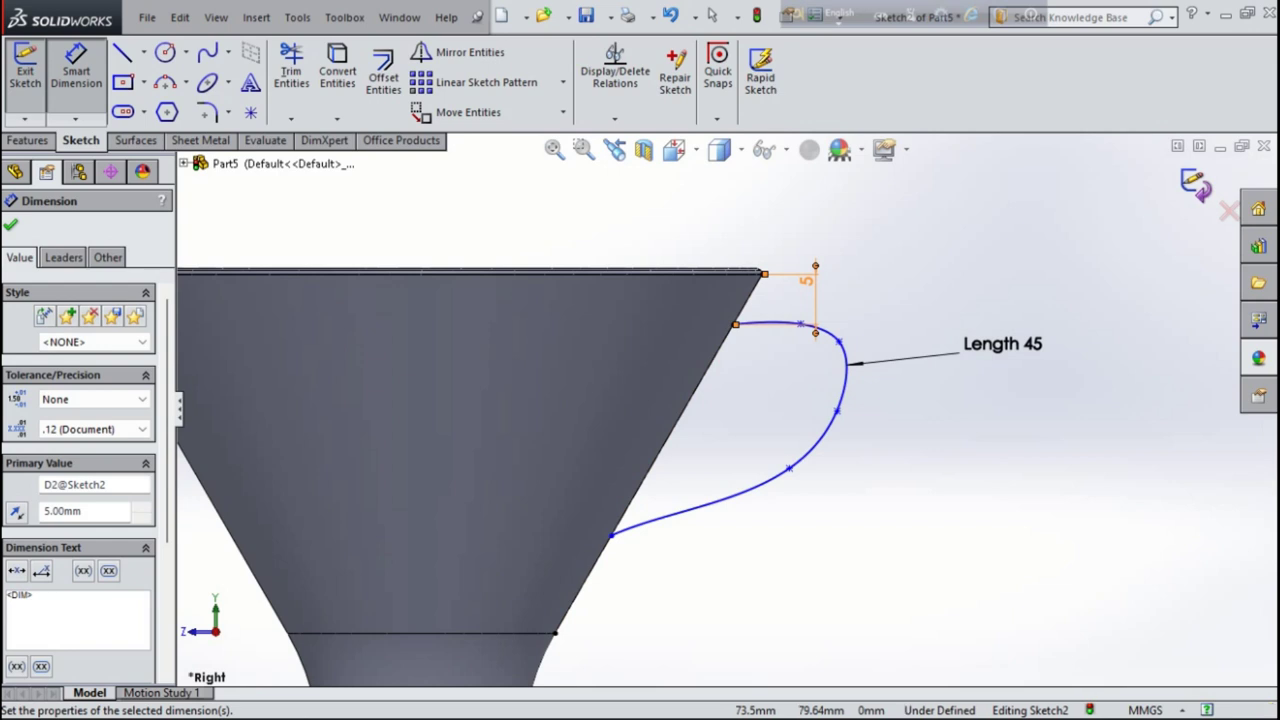
click(1195, 184)
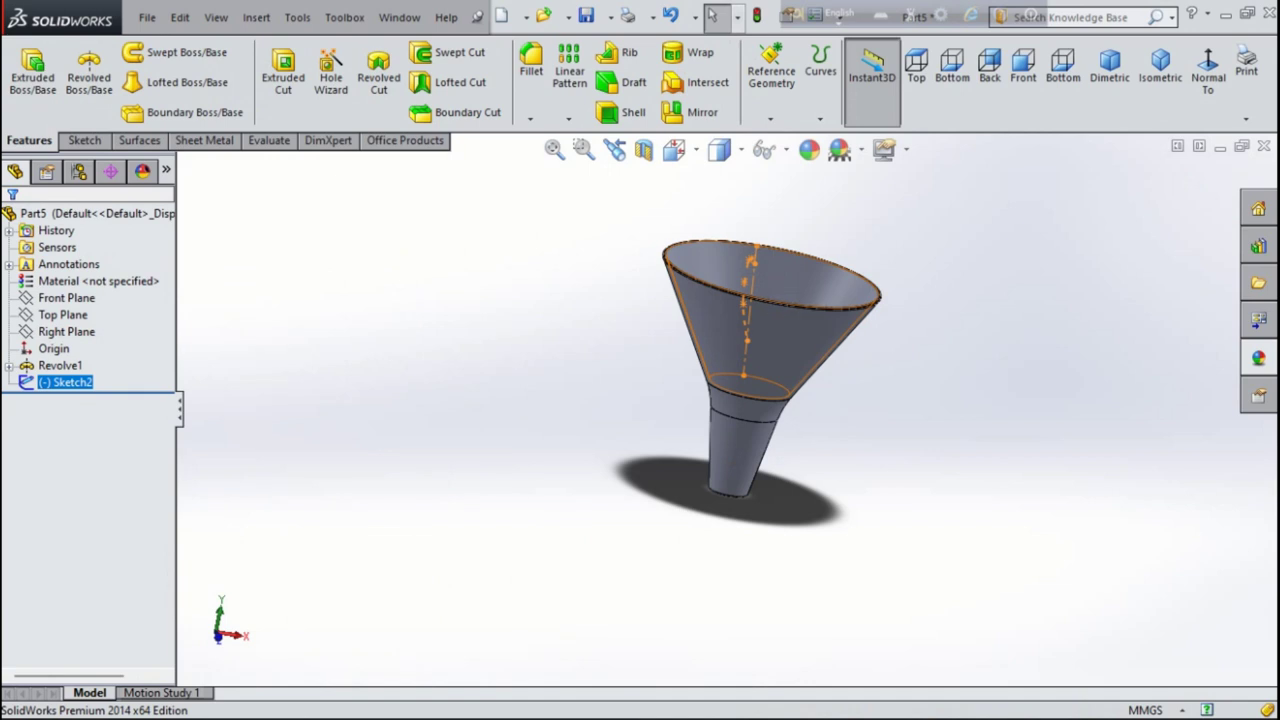
Step: Create Plane2 through the handle curve's two end points, referenced to the Right Plane
click(771, 72)
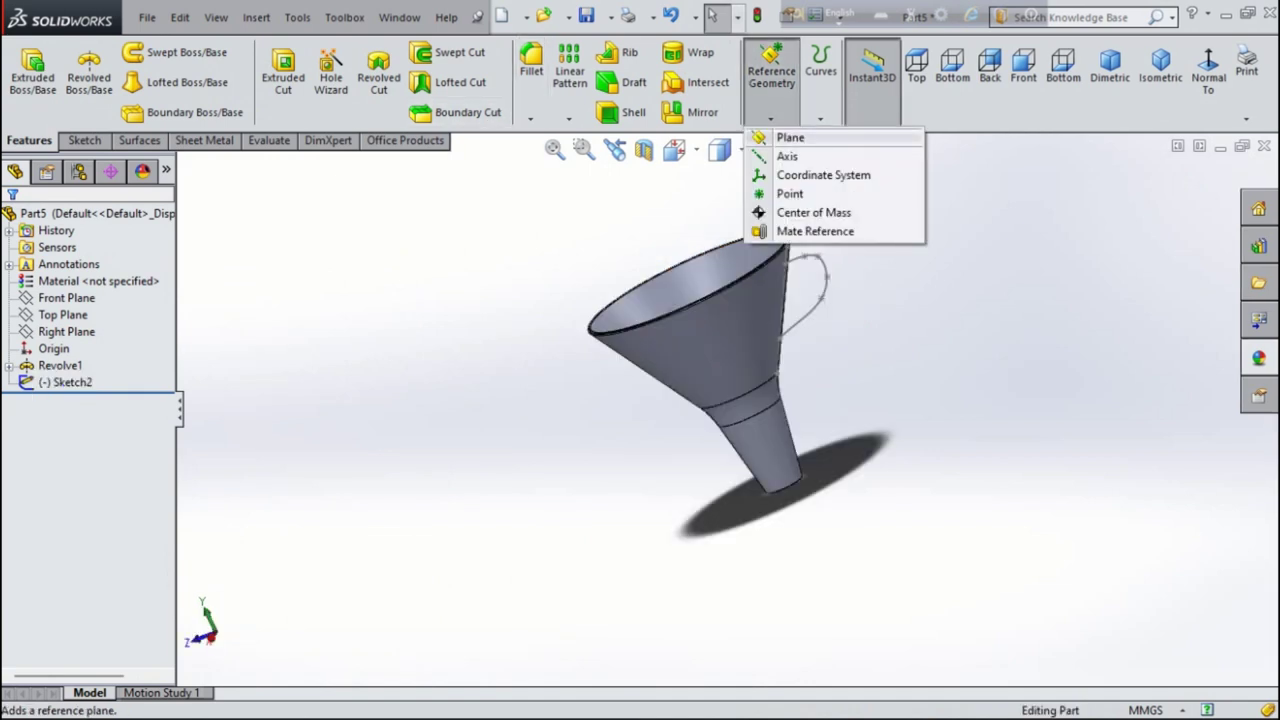
click(790, 137)
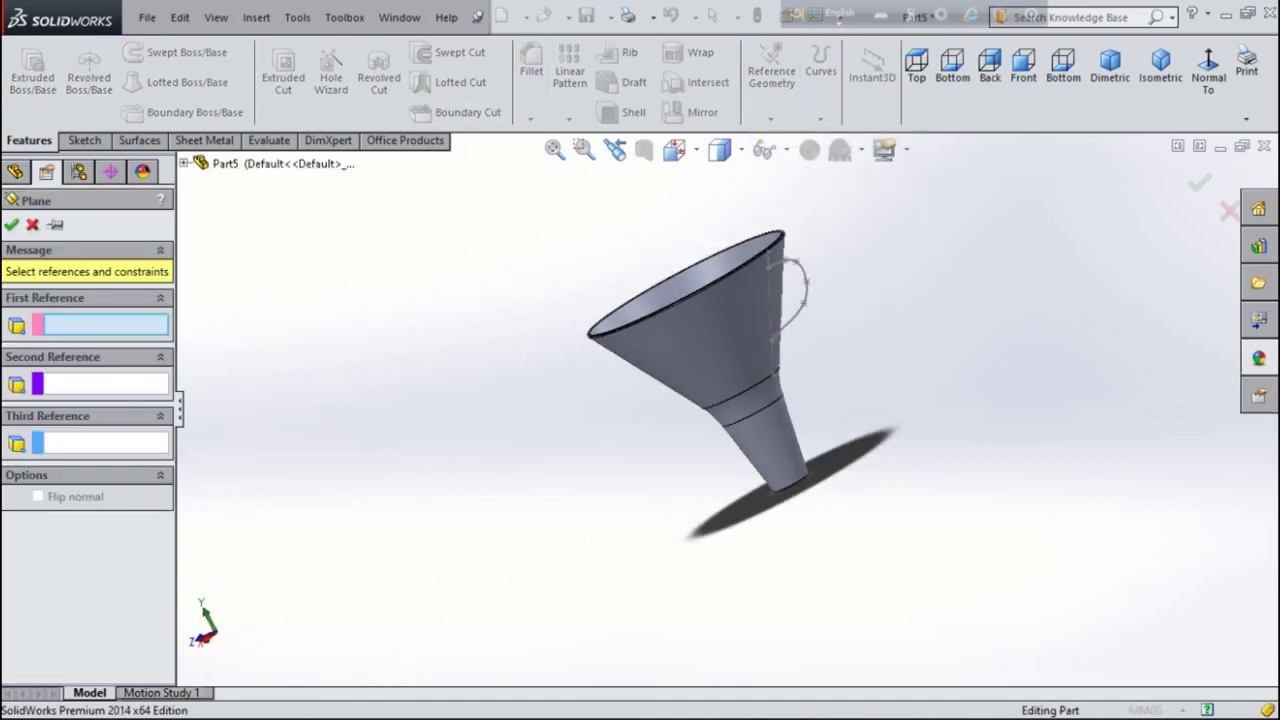
scroll(771, 257, down, 4)
click(766, 244)
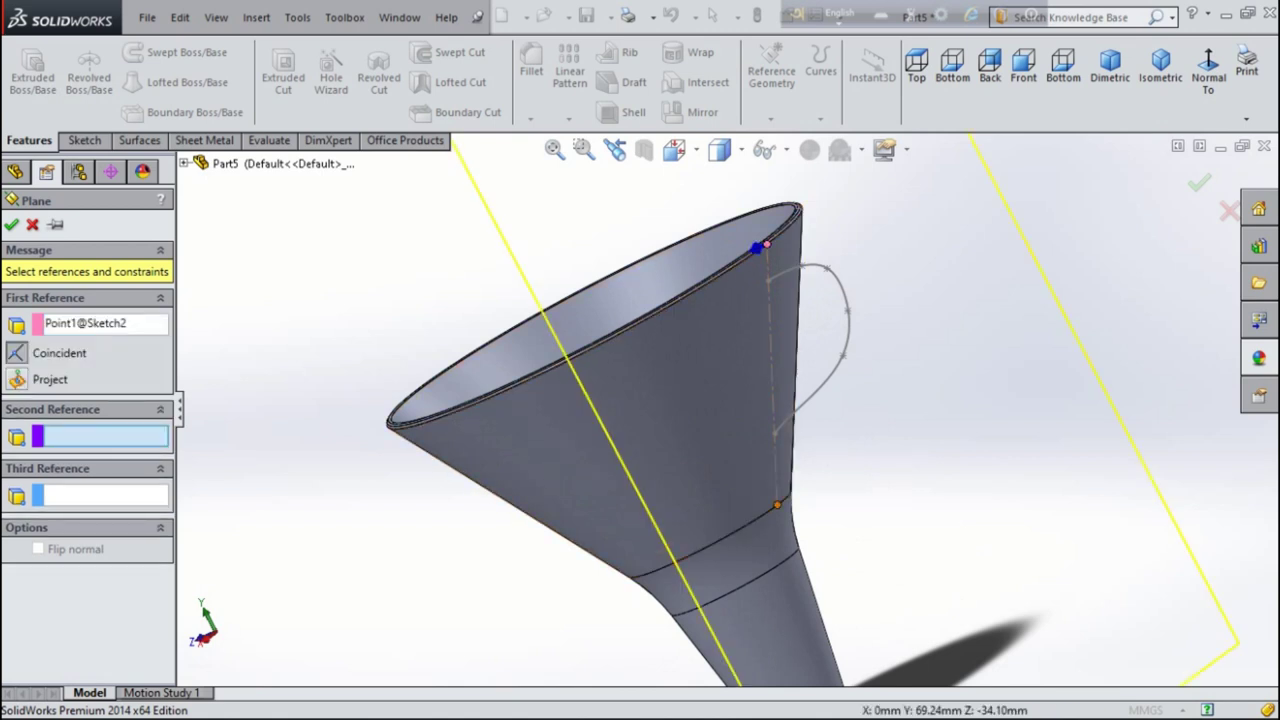
click(778, 505)
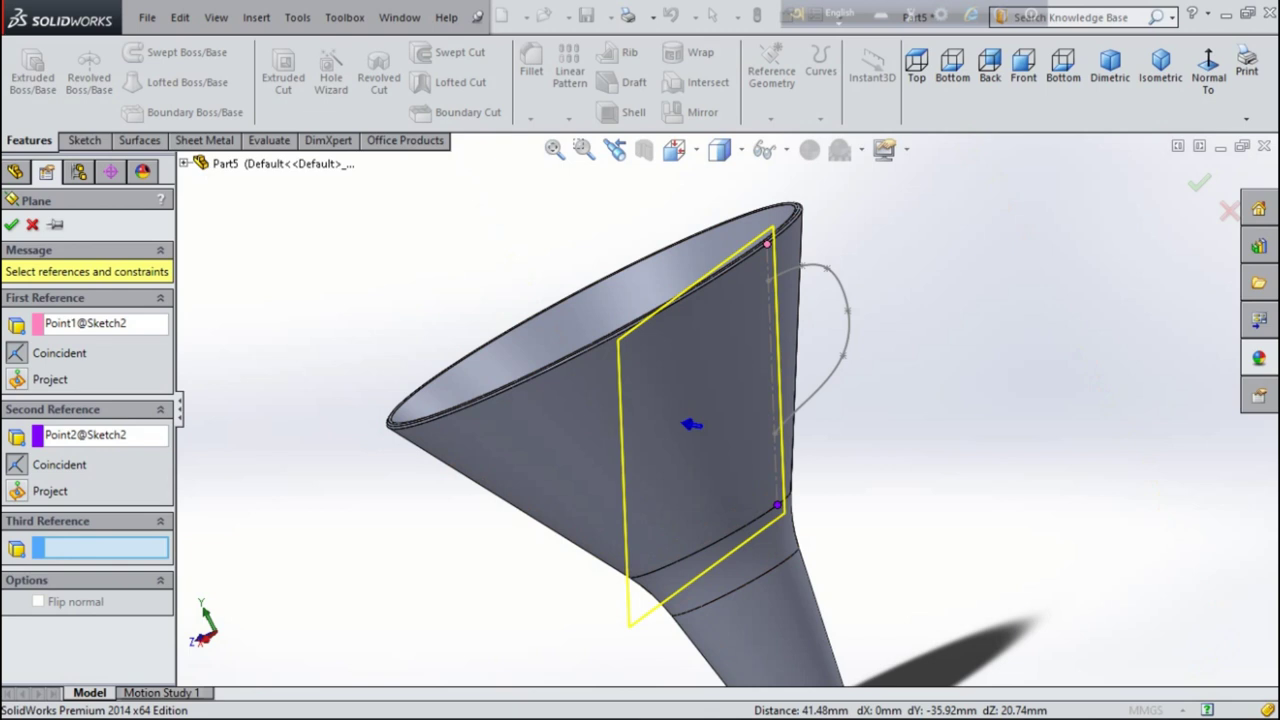
click(200, 163)
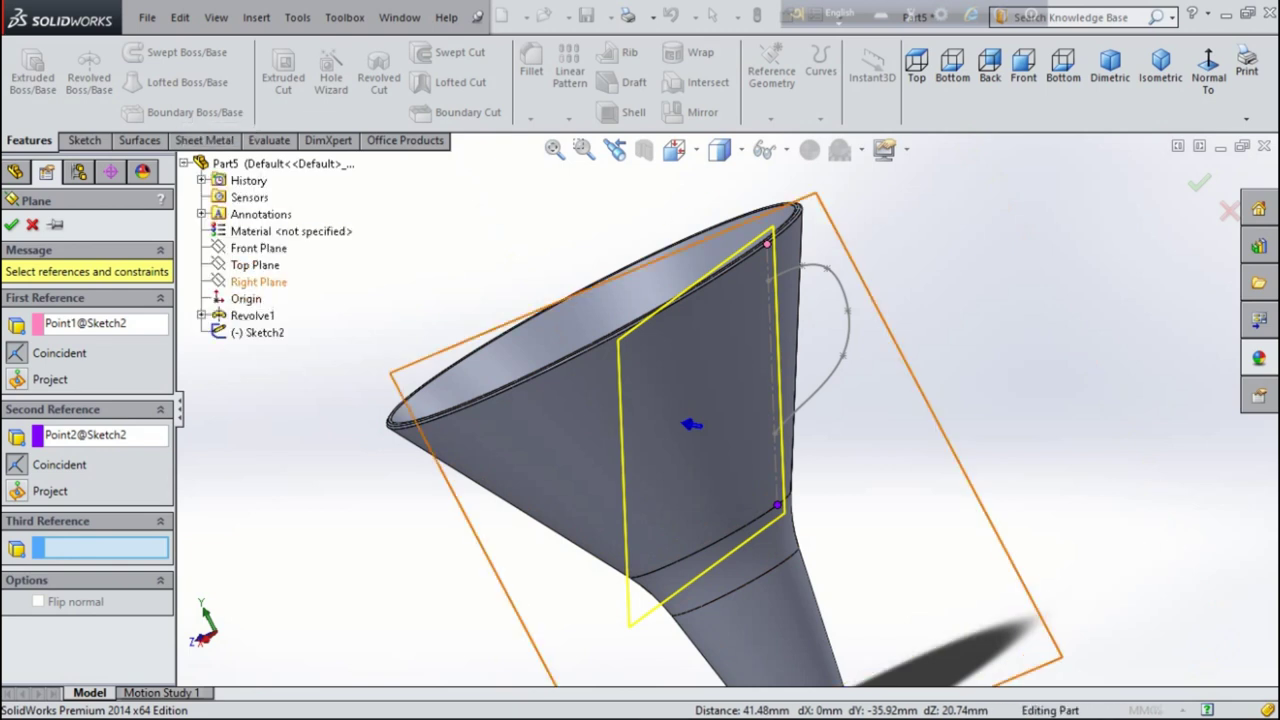
click(258, 281)
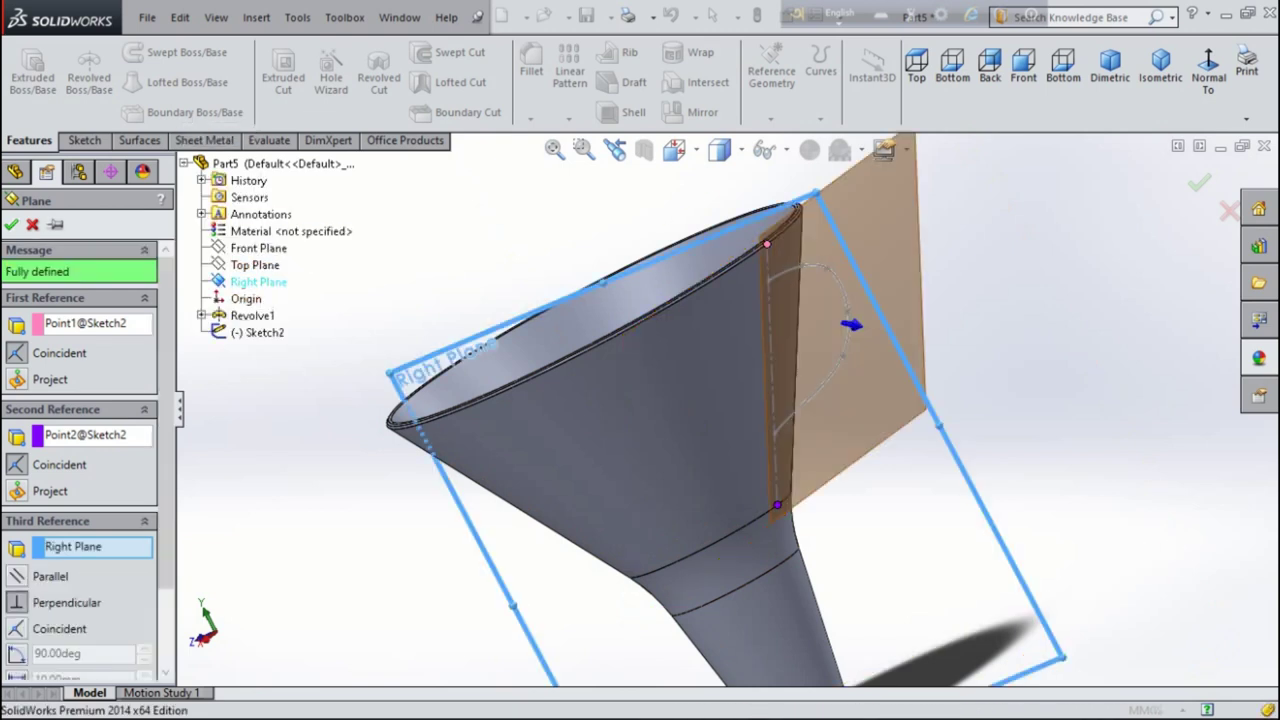
key(Return)
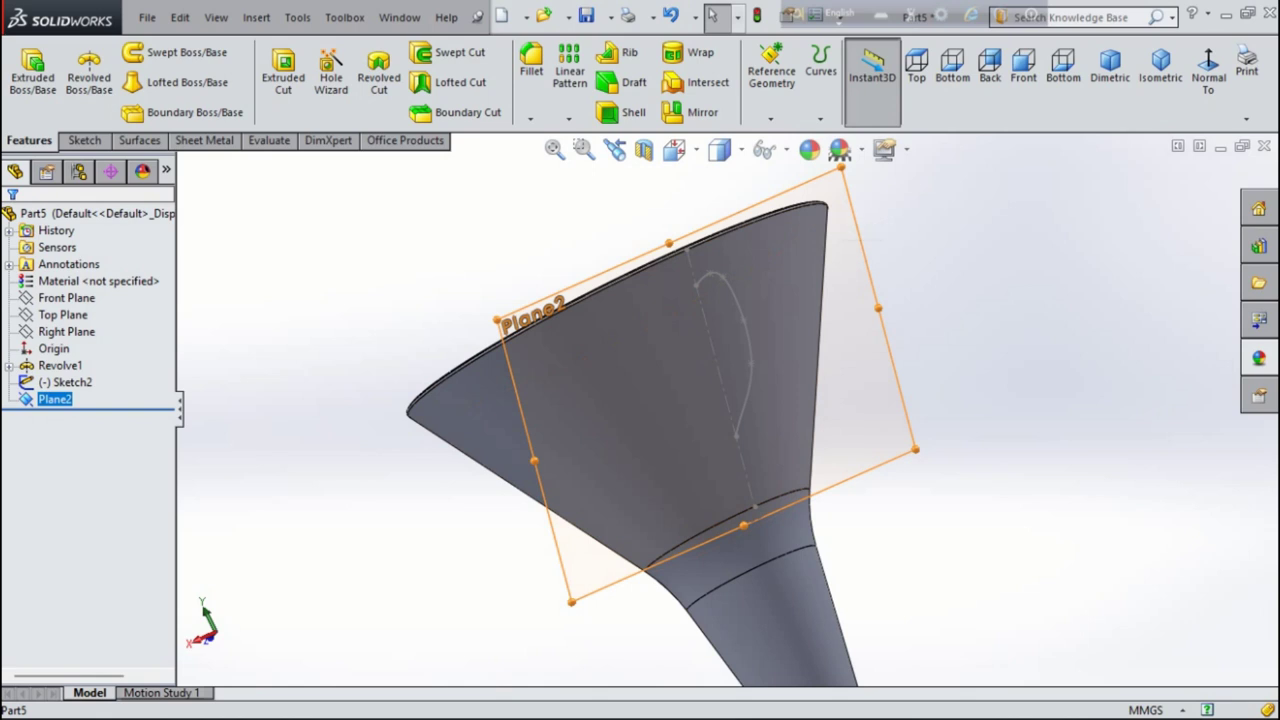
Step: On Plane2, sketch a small center rectangle at the handle curve's top end
click(907, 124)
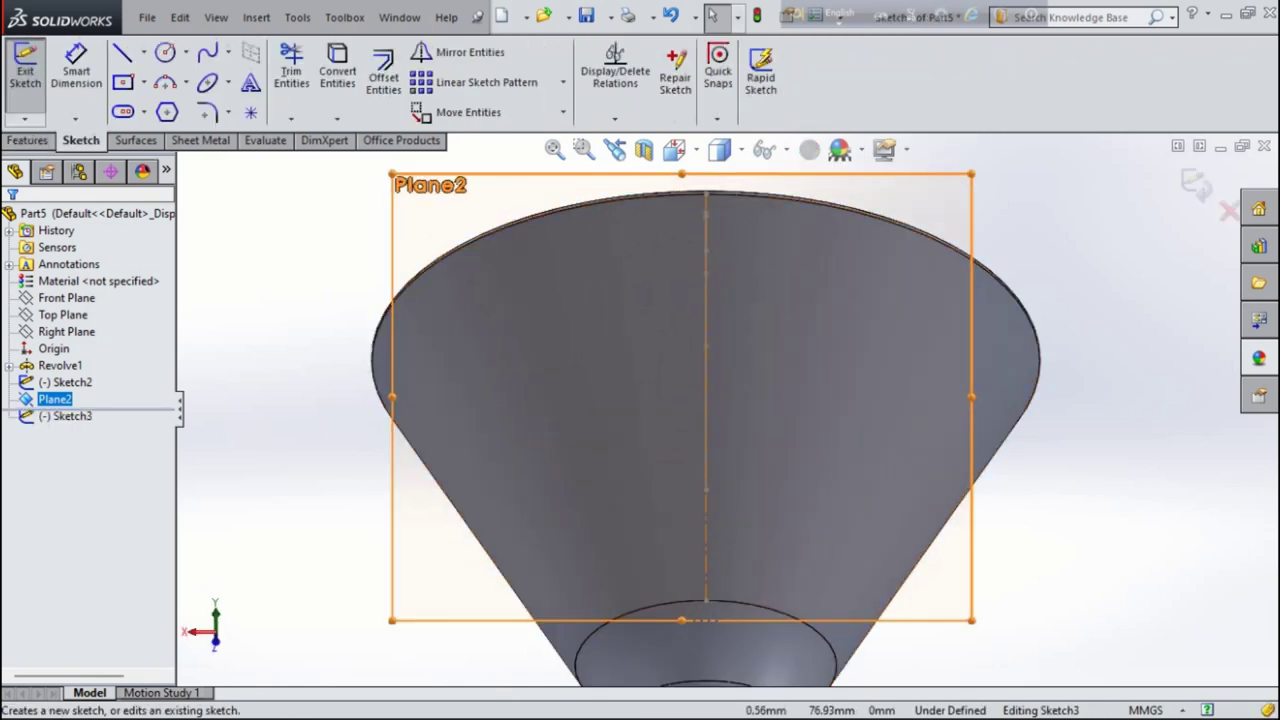
middle_drag(780, 300, 680, 300)
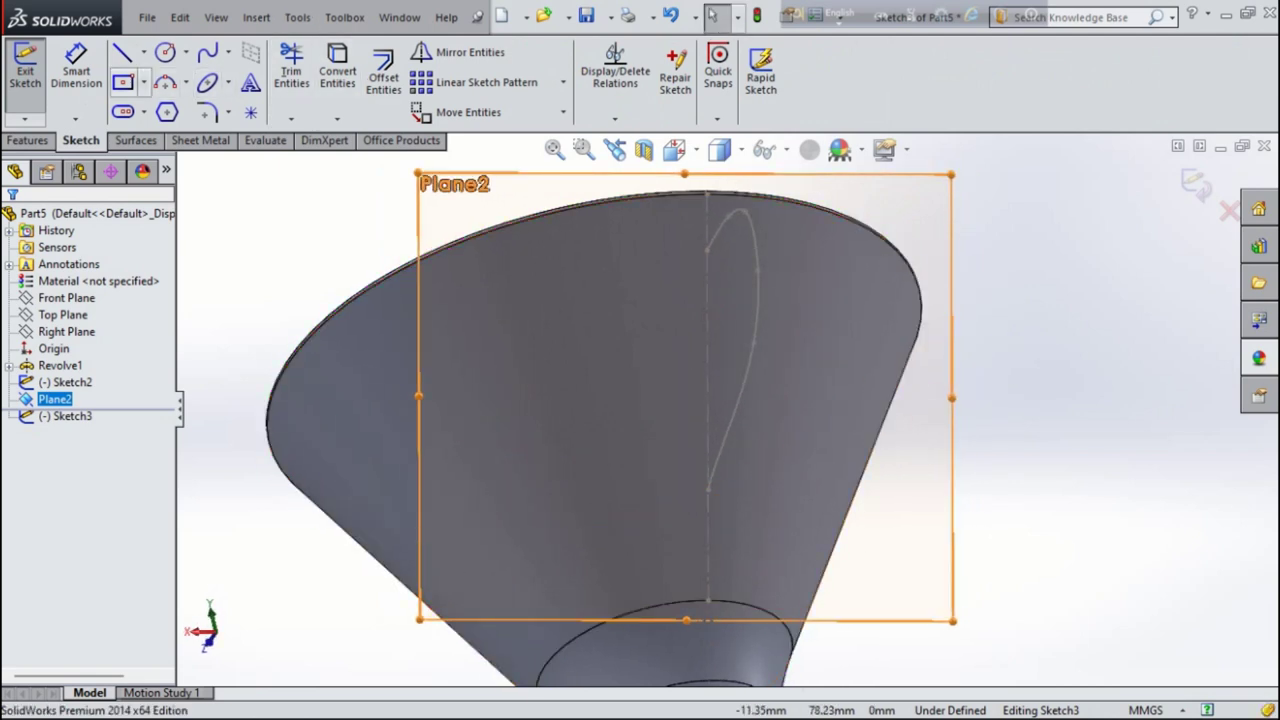
click(144, 82)
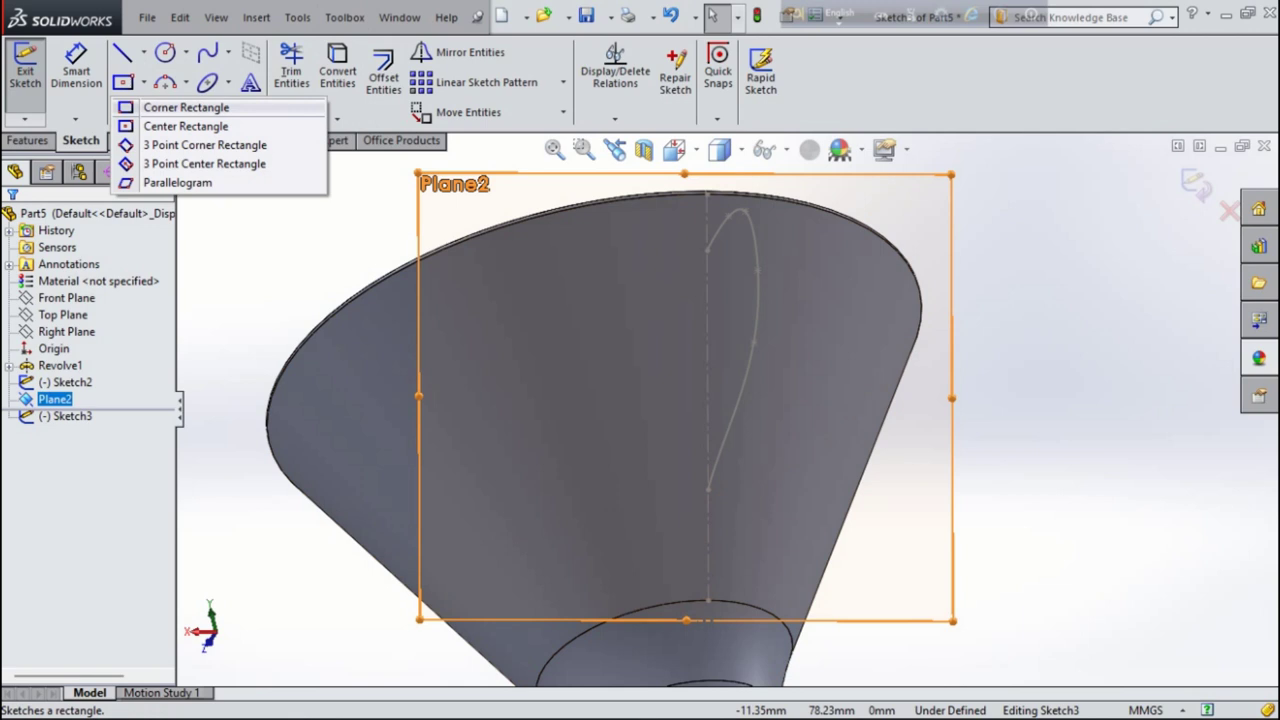
click(185, 126)
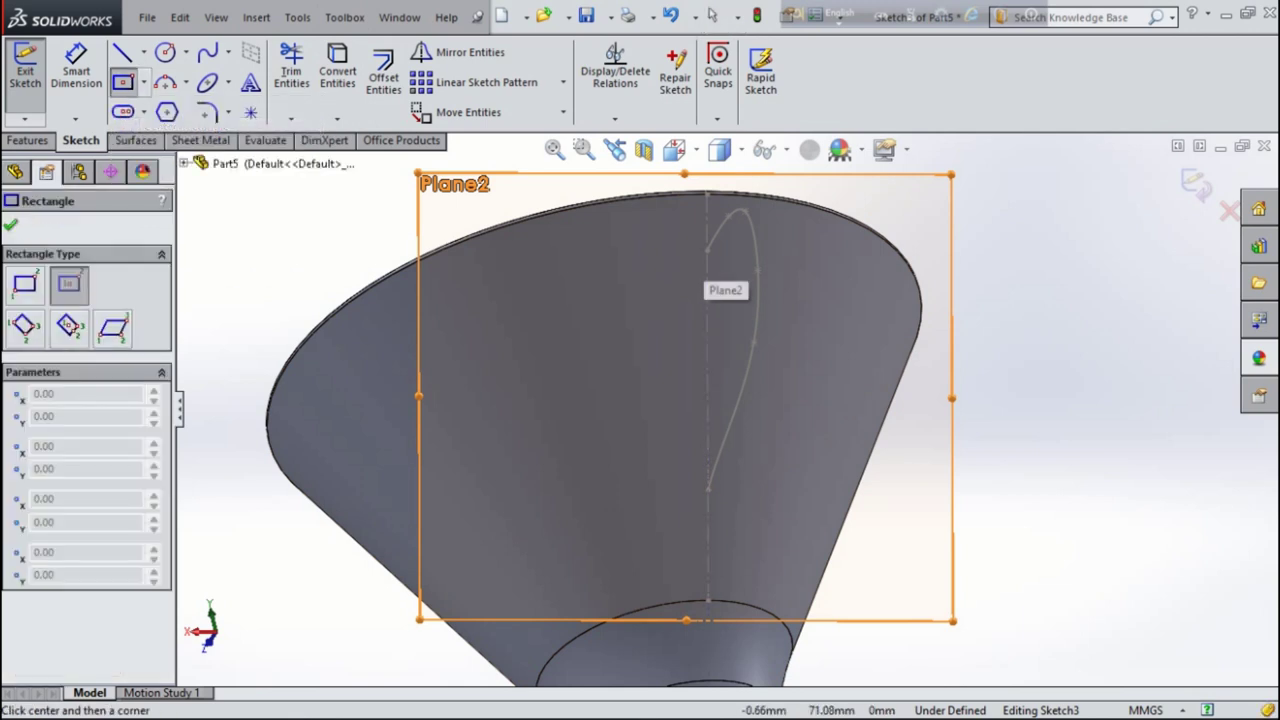
click(707, 251)
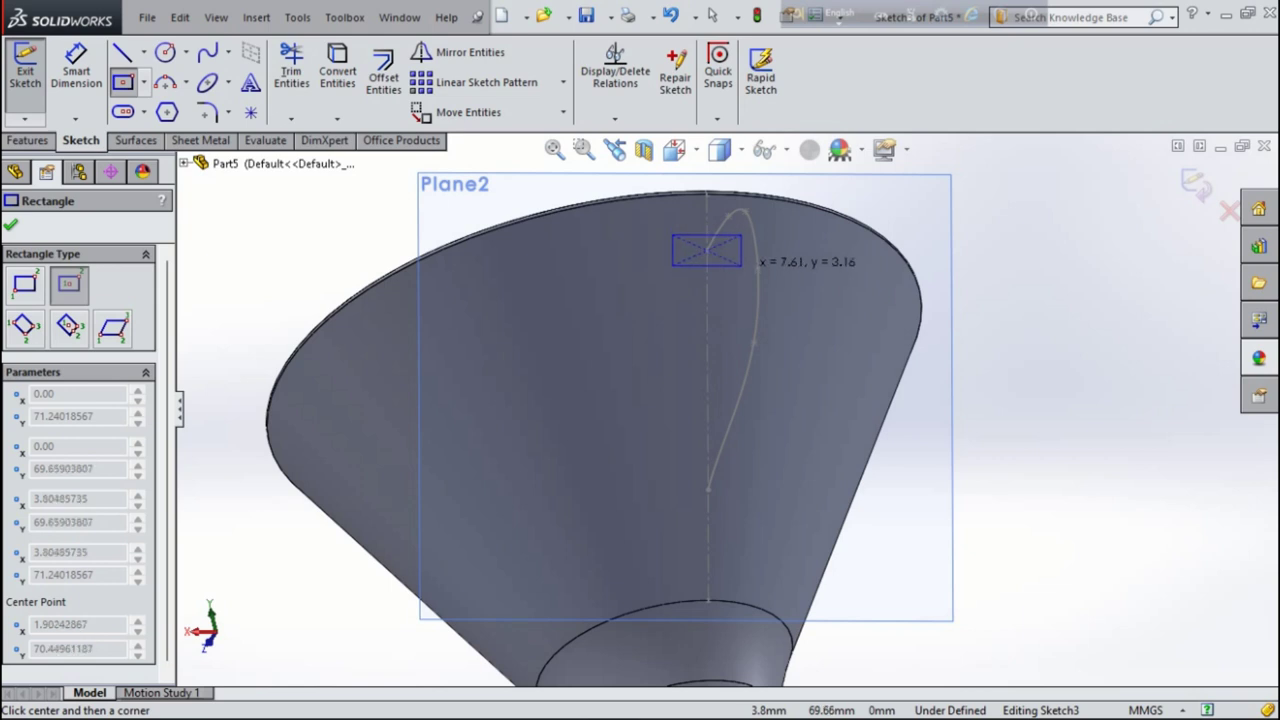
click(741, 273)
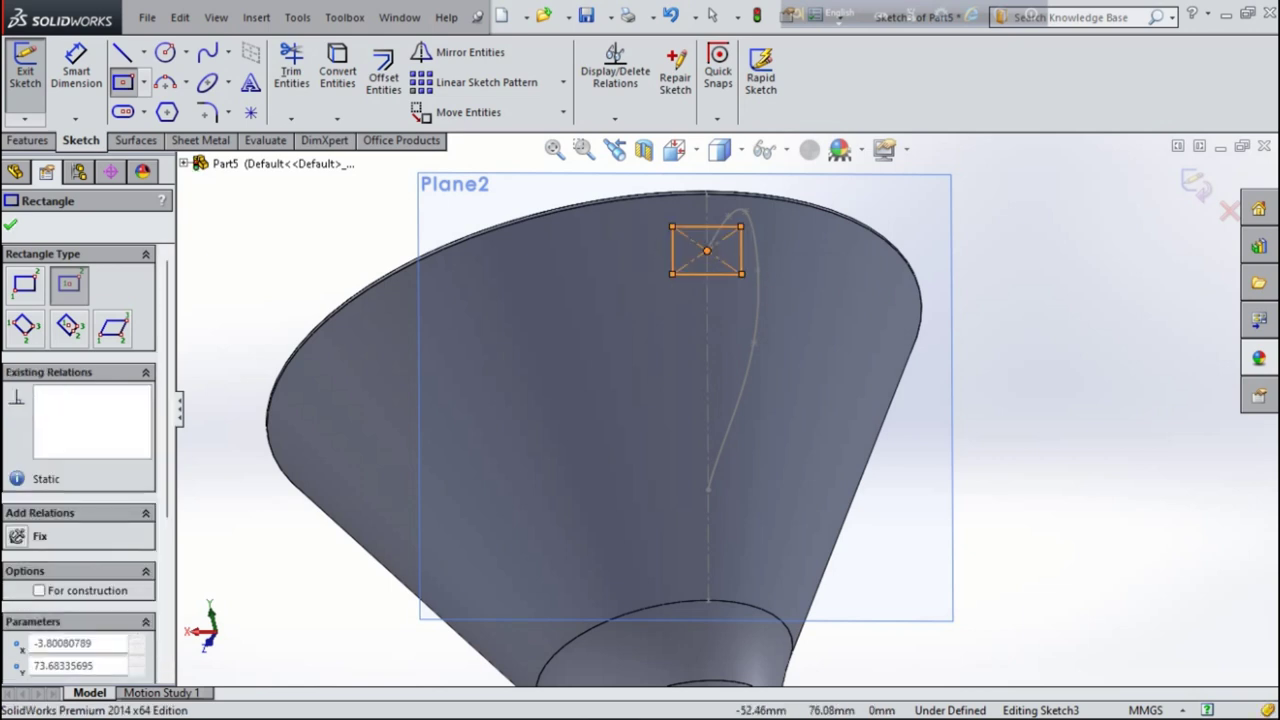
click(76, 66)
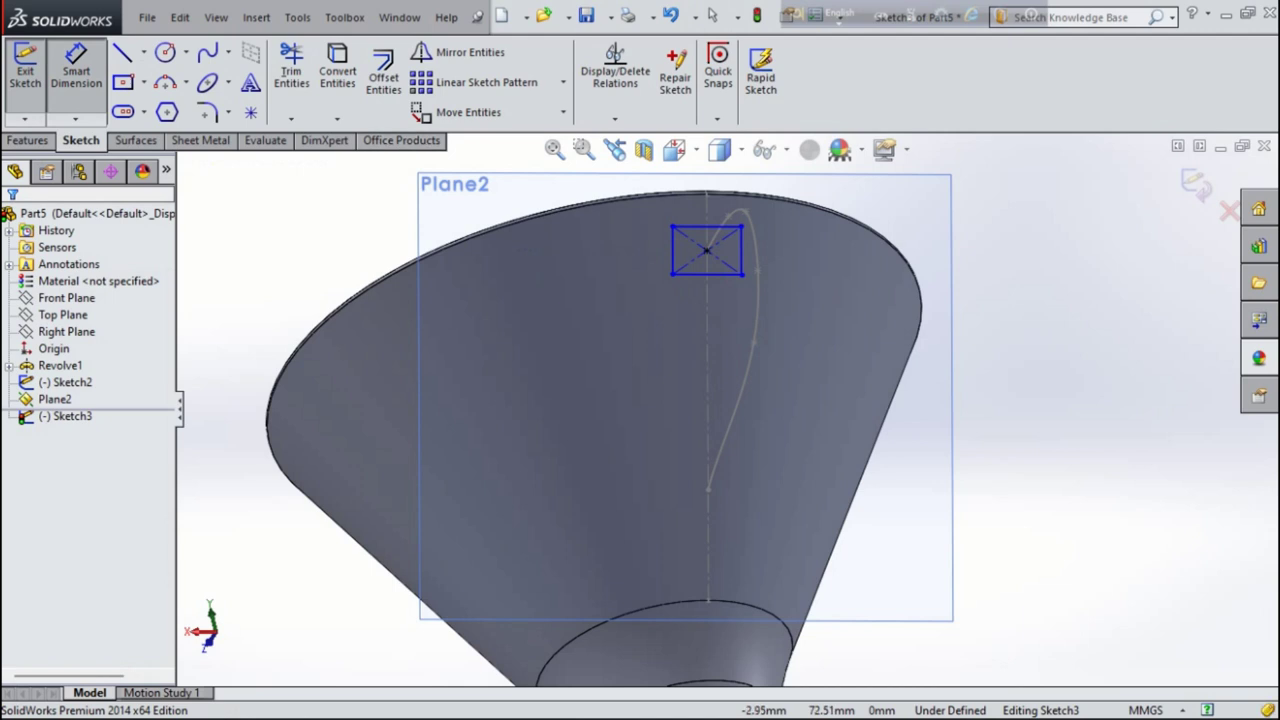
Step: Set the rectangle height to 2 mm and add a driven 90° angle to the handle curve
click(677, 250)
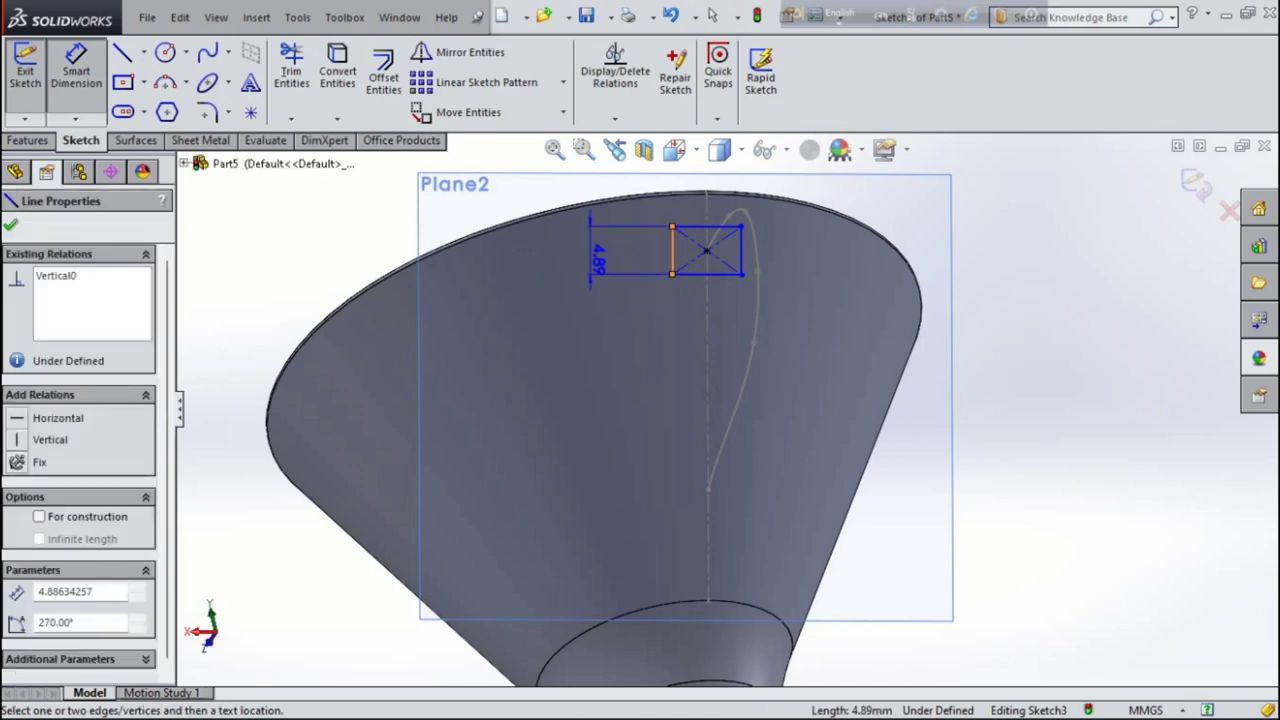
click(596, 250)
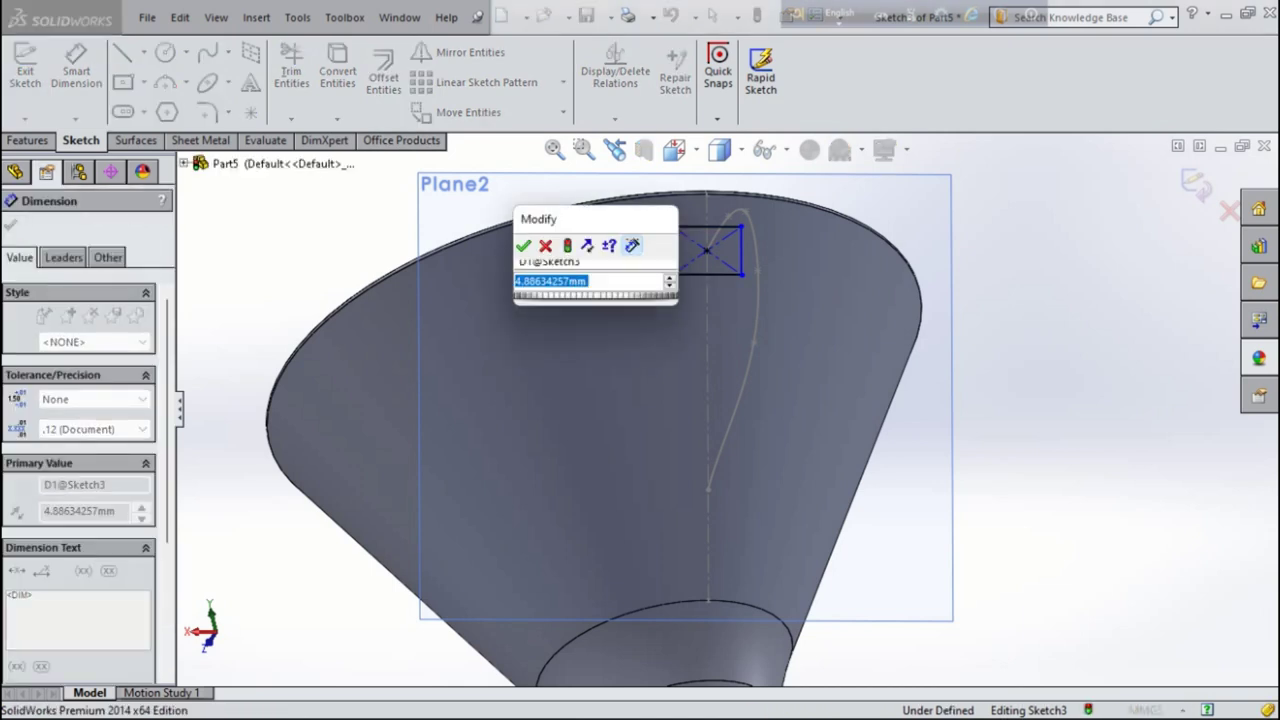
text(2)
key(Return)
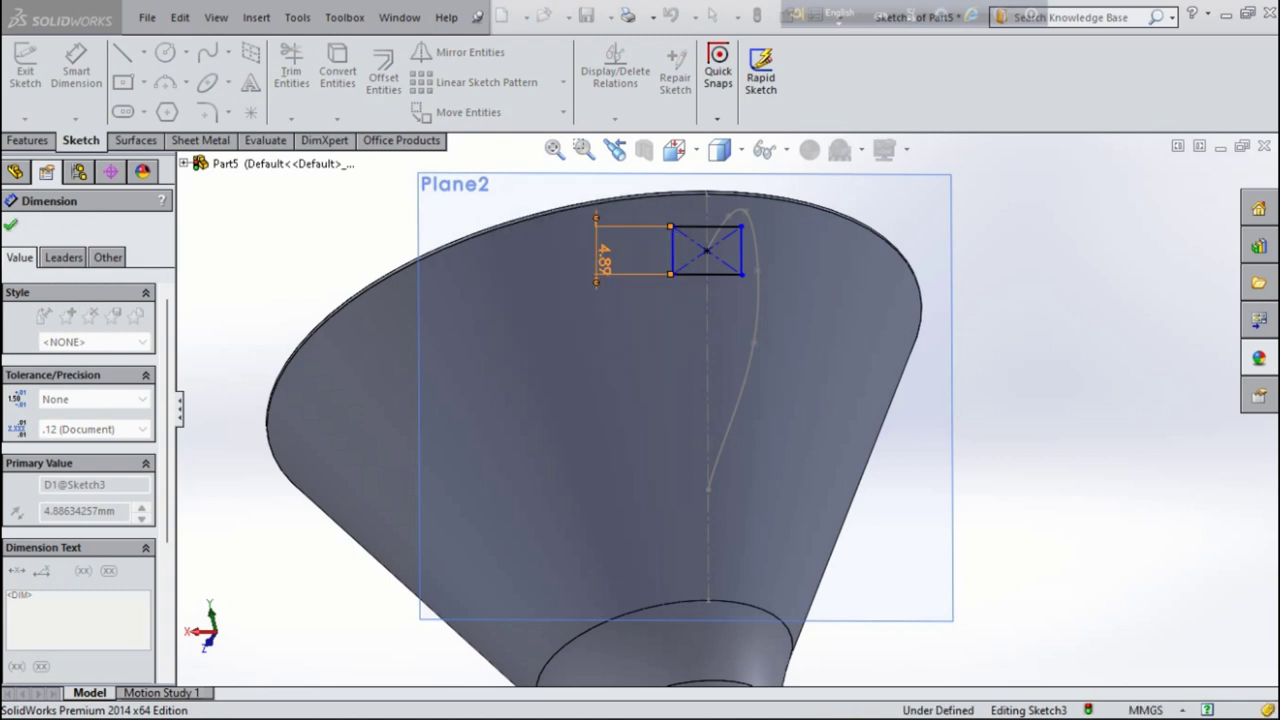
scroll(734, 205, down, 3)
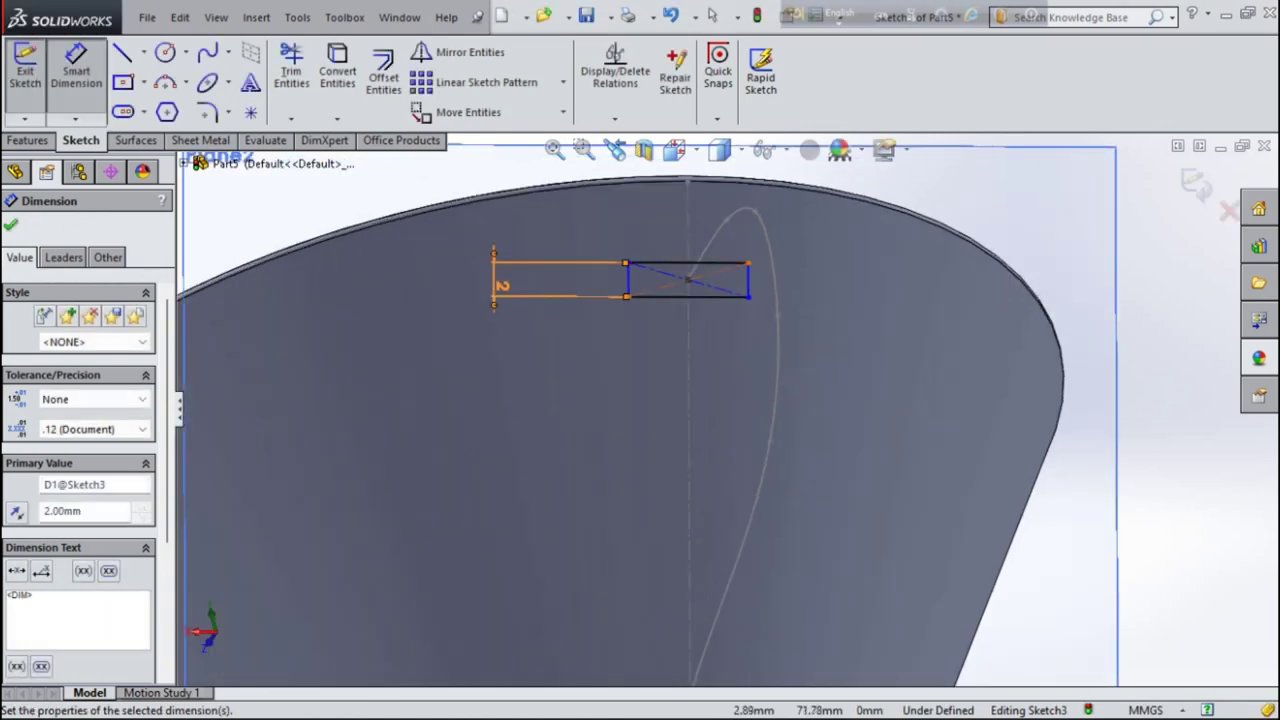
click(690, 264)
click(720, 225)
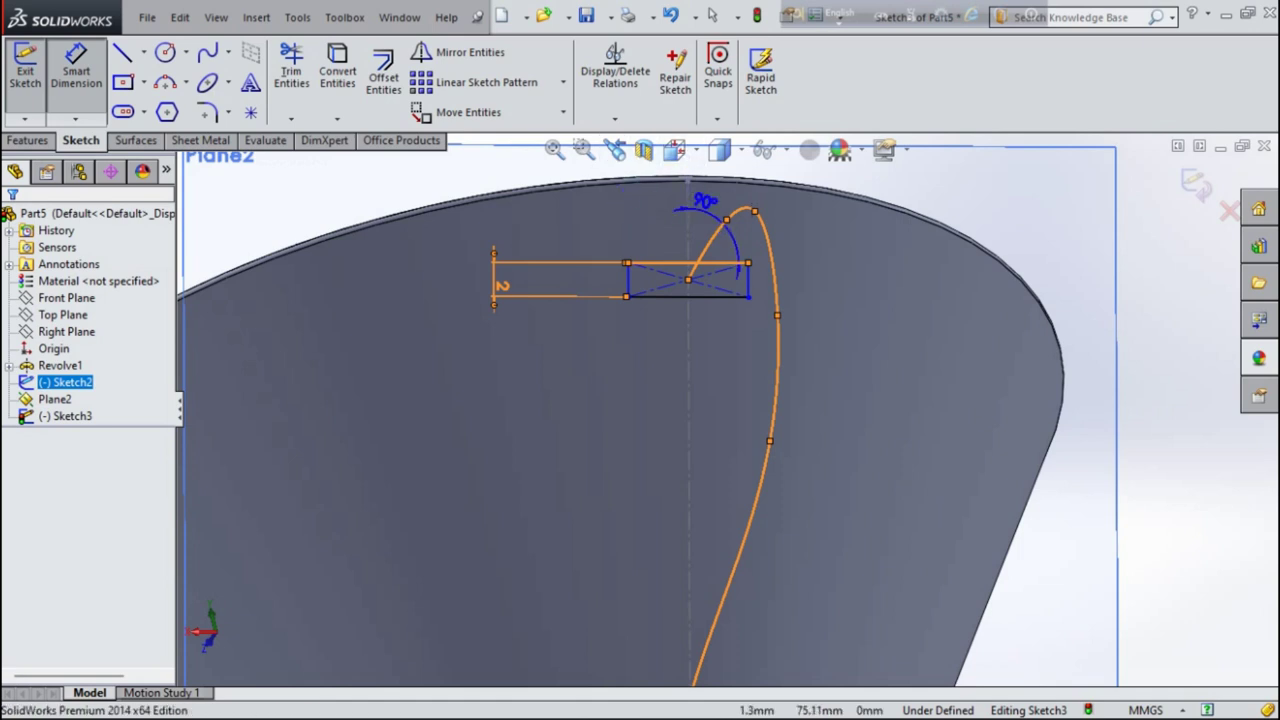
click(688, 200)
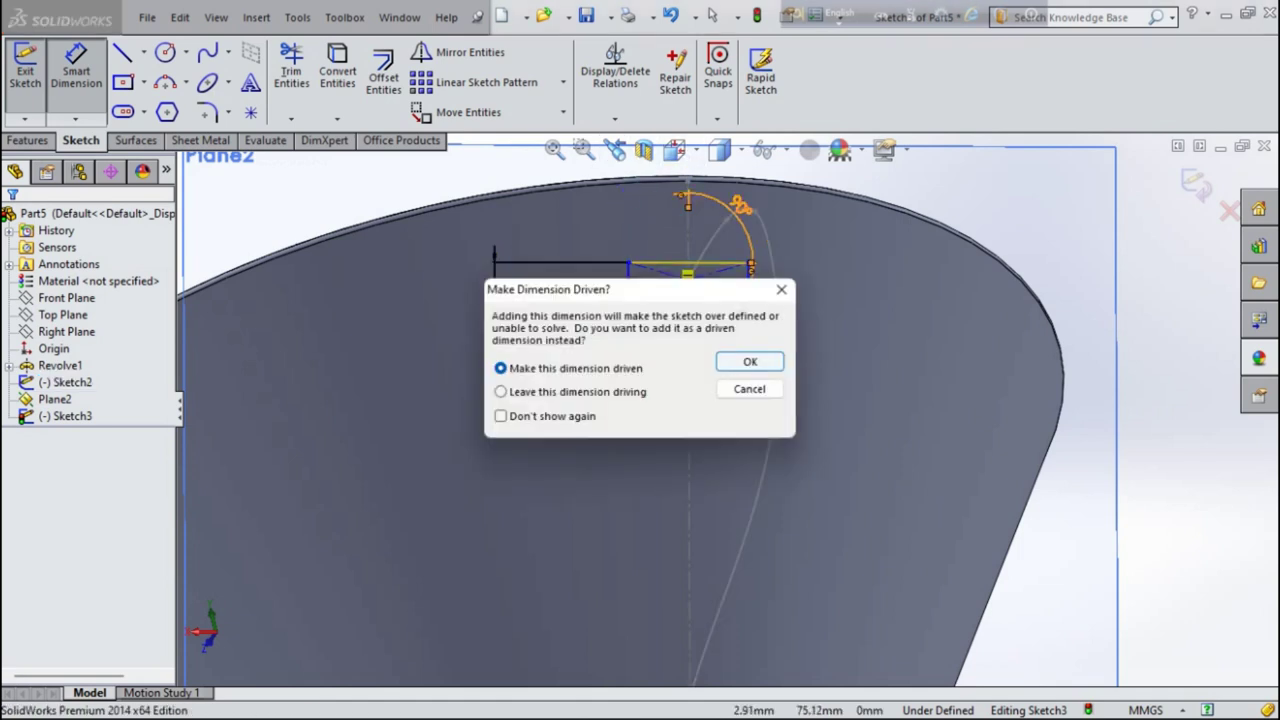
click(750, 361)
Step: Set the rectangle width to 5 mm, fully defining Sketch3
click(690, 296)
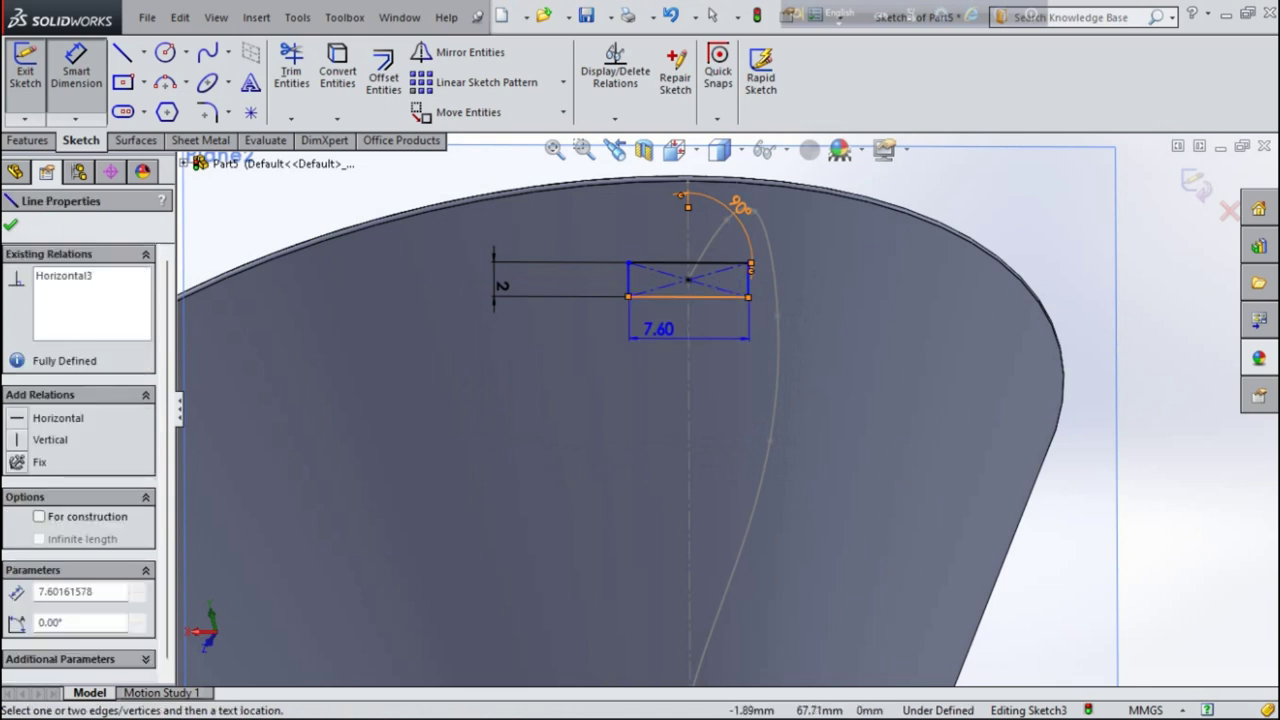
click(658, 335)
text(5)
key(Return)
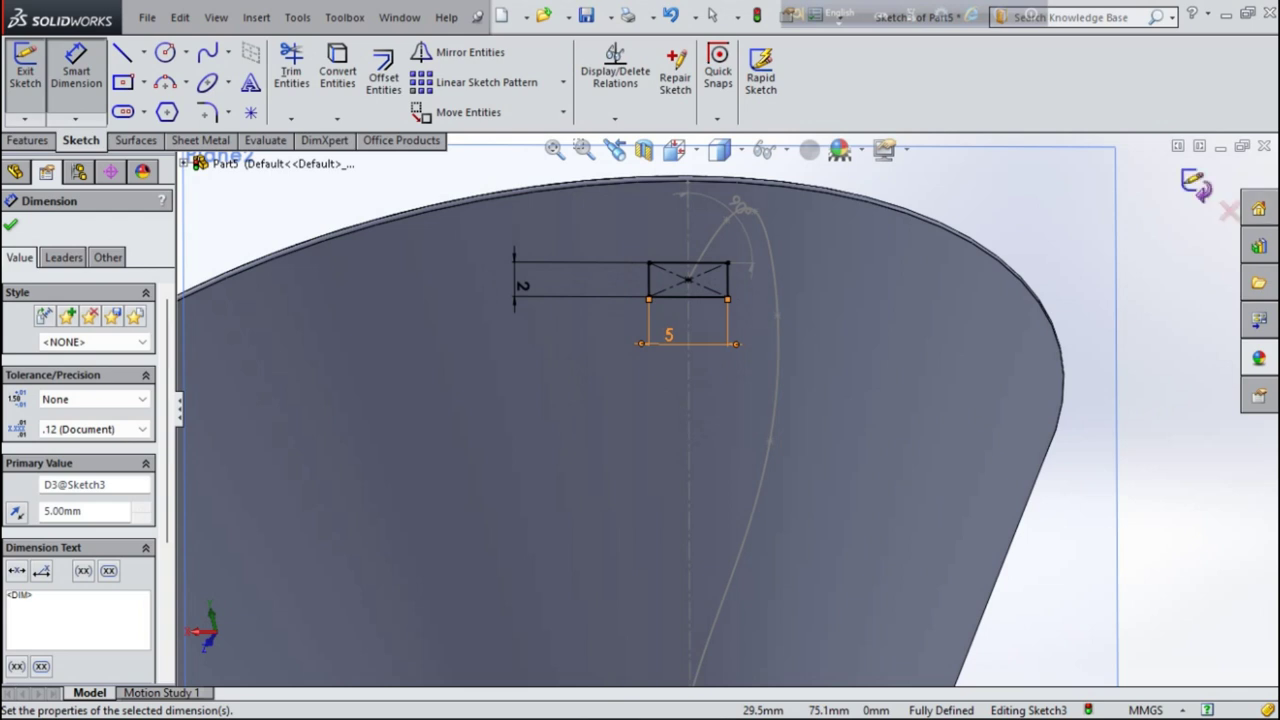
key(Escape)
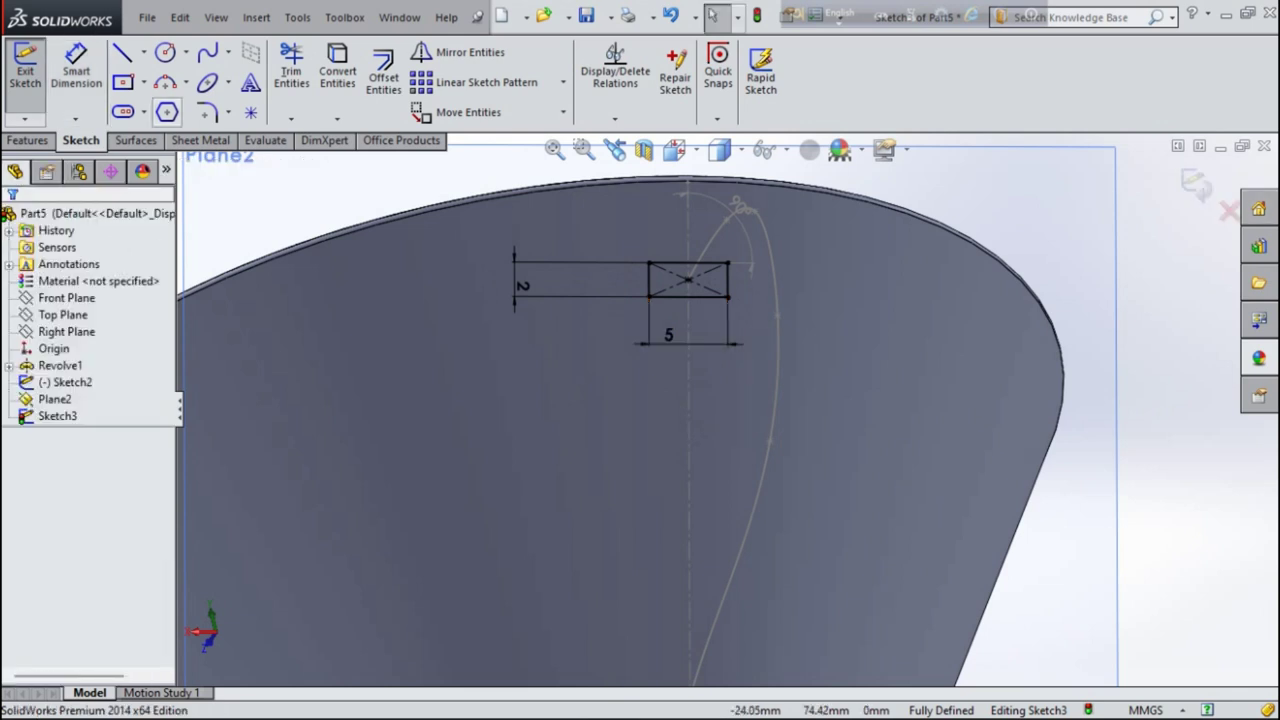
Step: Fillet all four corners of the Sketch3 rectangle at R0.50 mm and exit the sketch
click(207, 111)
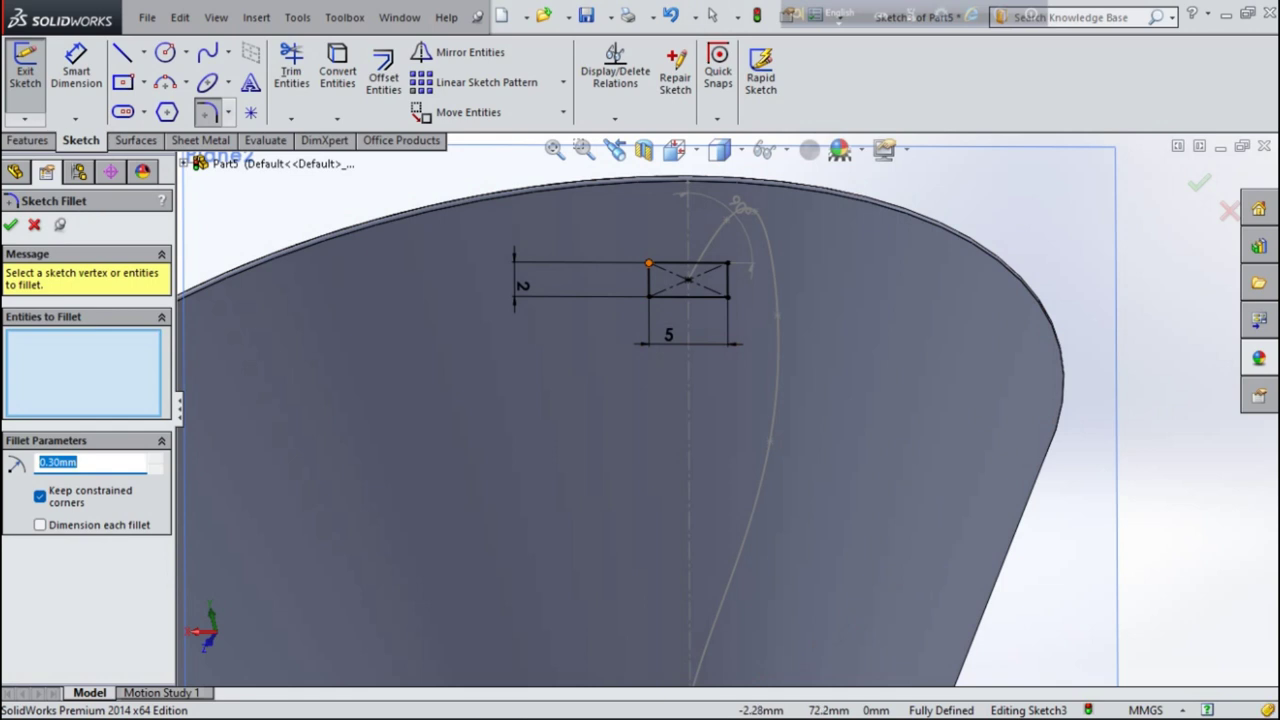
click(649, 263)
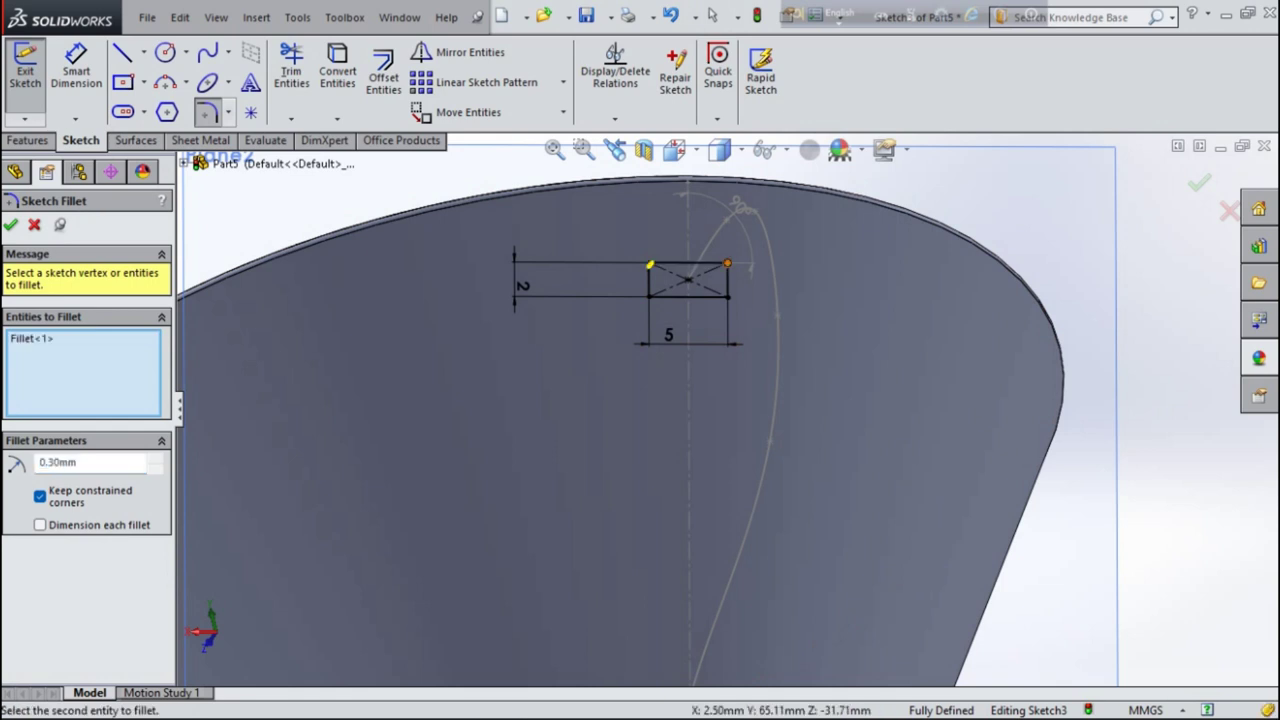
click(727, 264)
click(727, 297)
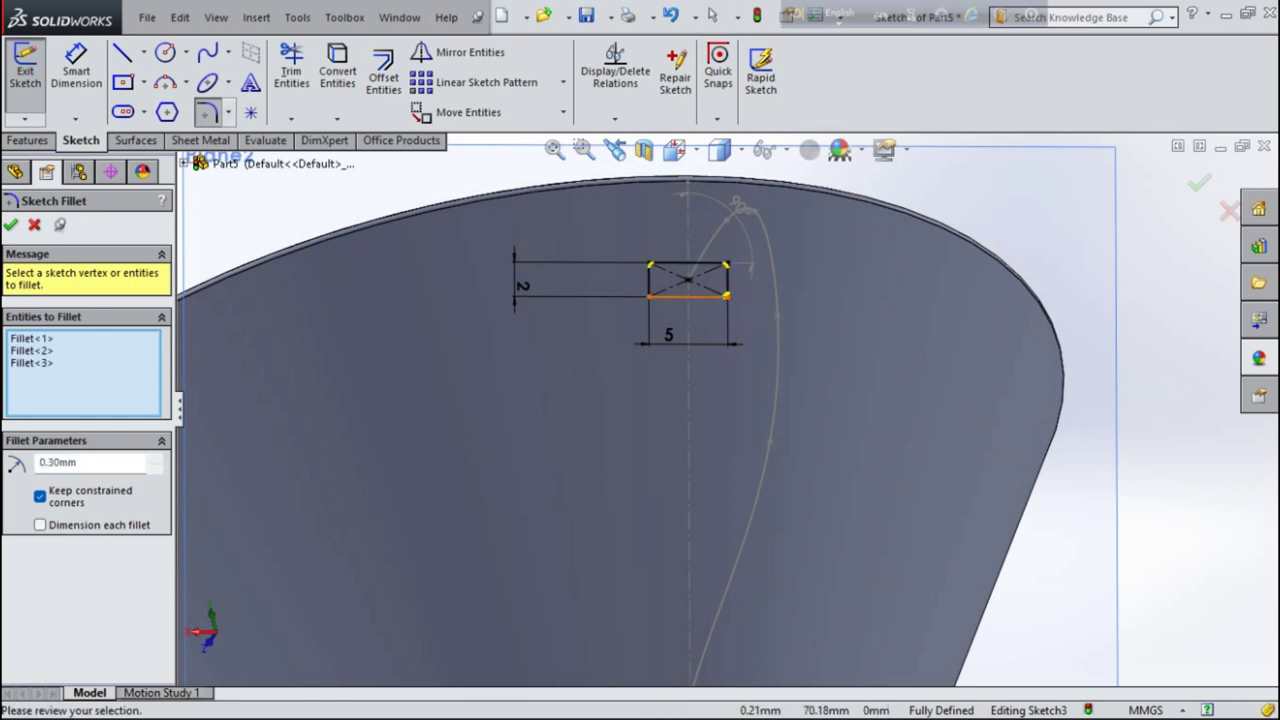
click(649, 296)
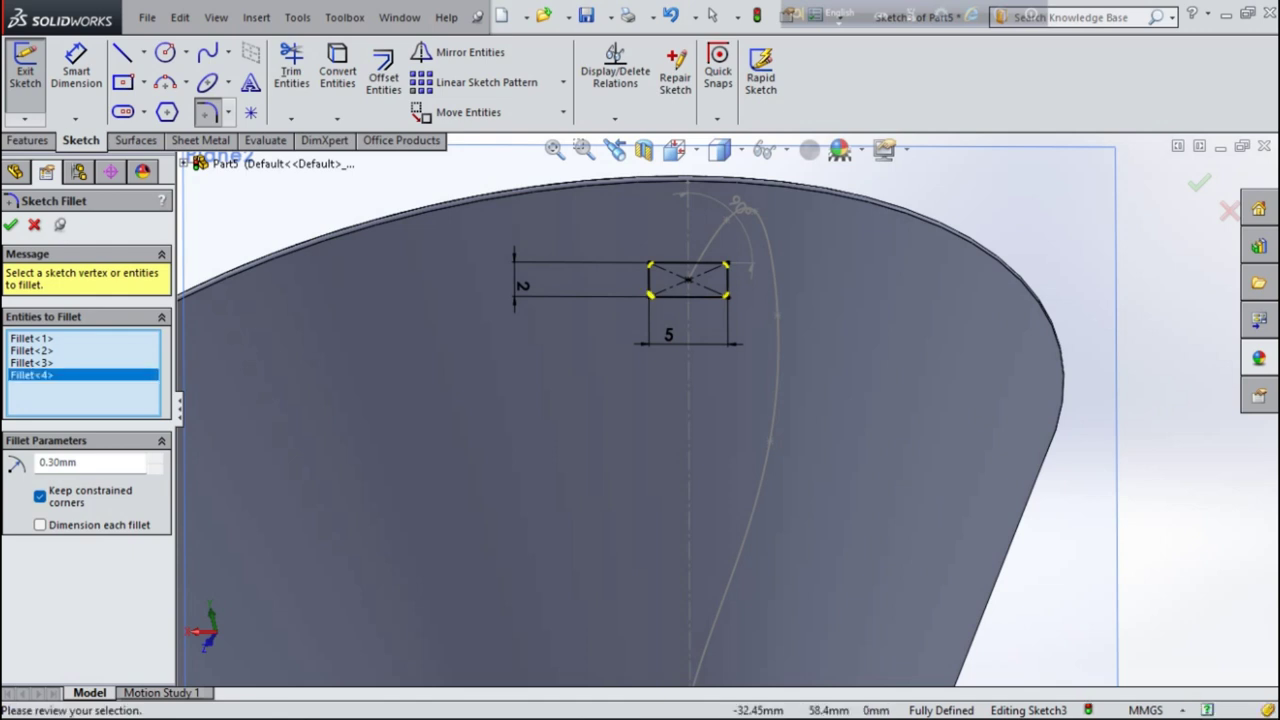
double_click(90, 462)
text(0.5)
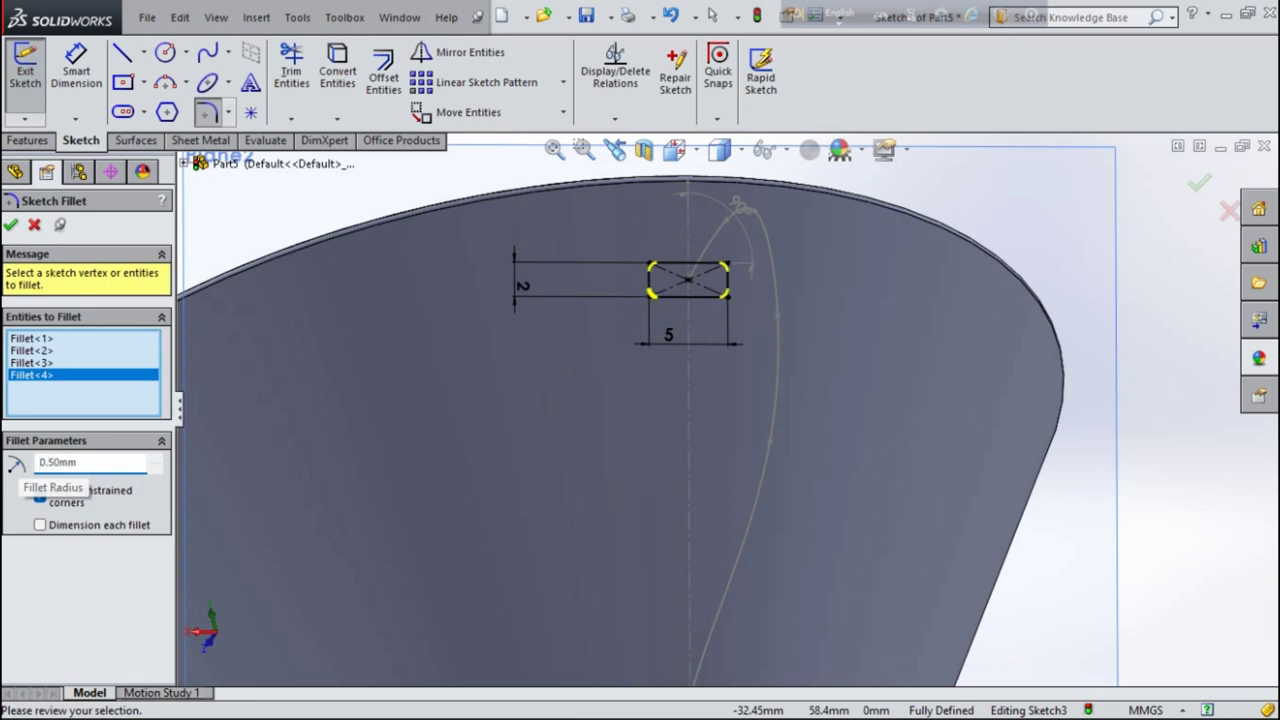
key(Return)
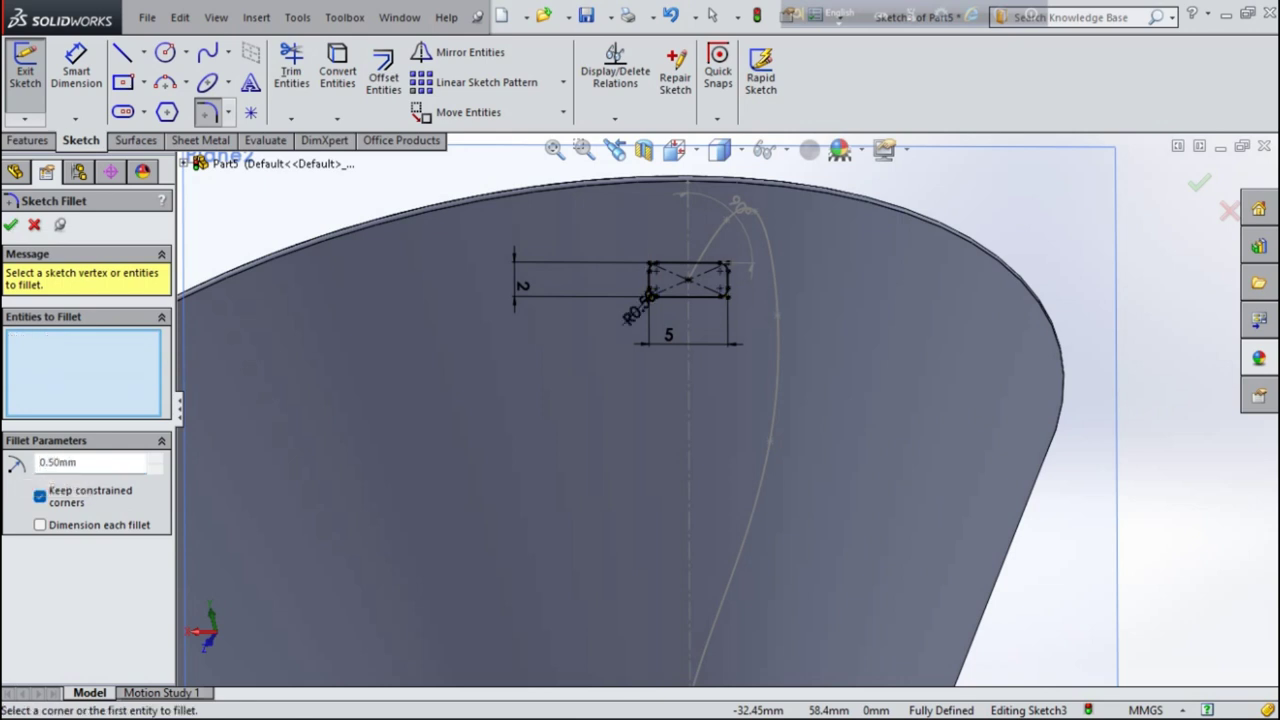
click(1199, 183)
mouse_move(1000, 400)
middle_down()
mouse_move(900, 420)
mouse_move(860, 400)
middle_up()
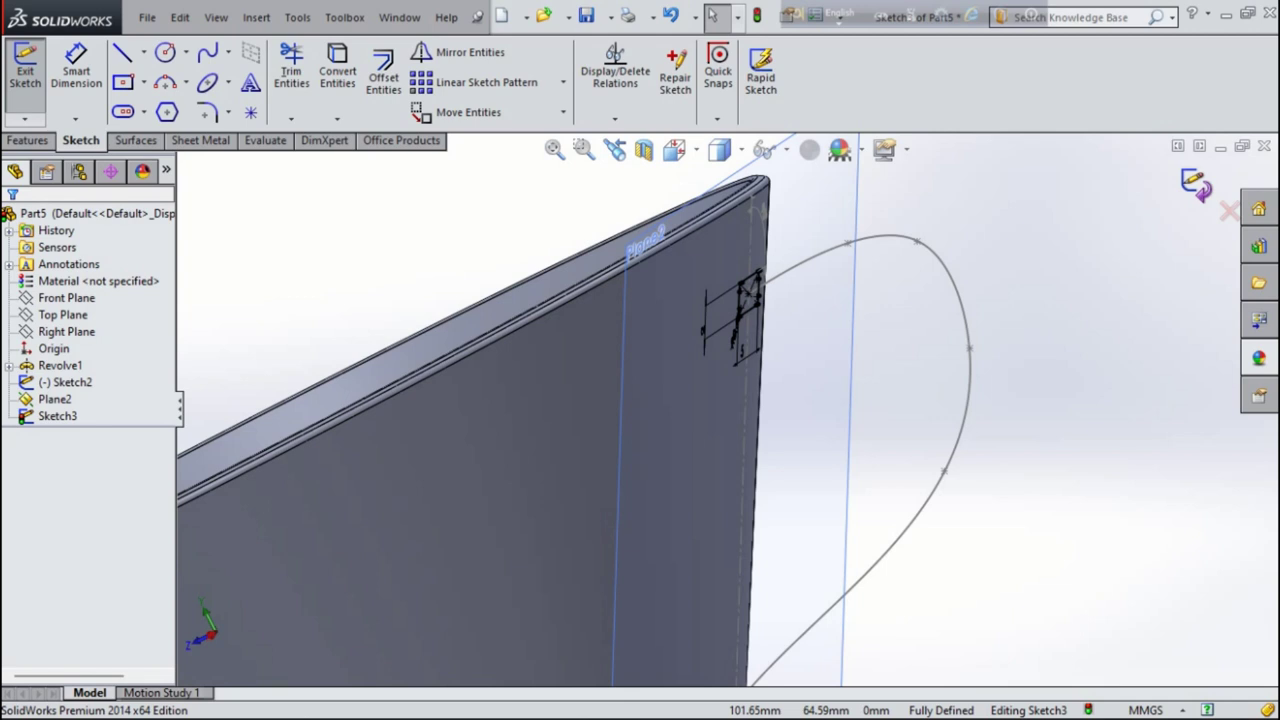
click(1199, 183)
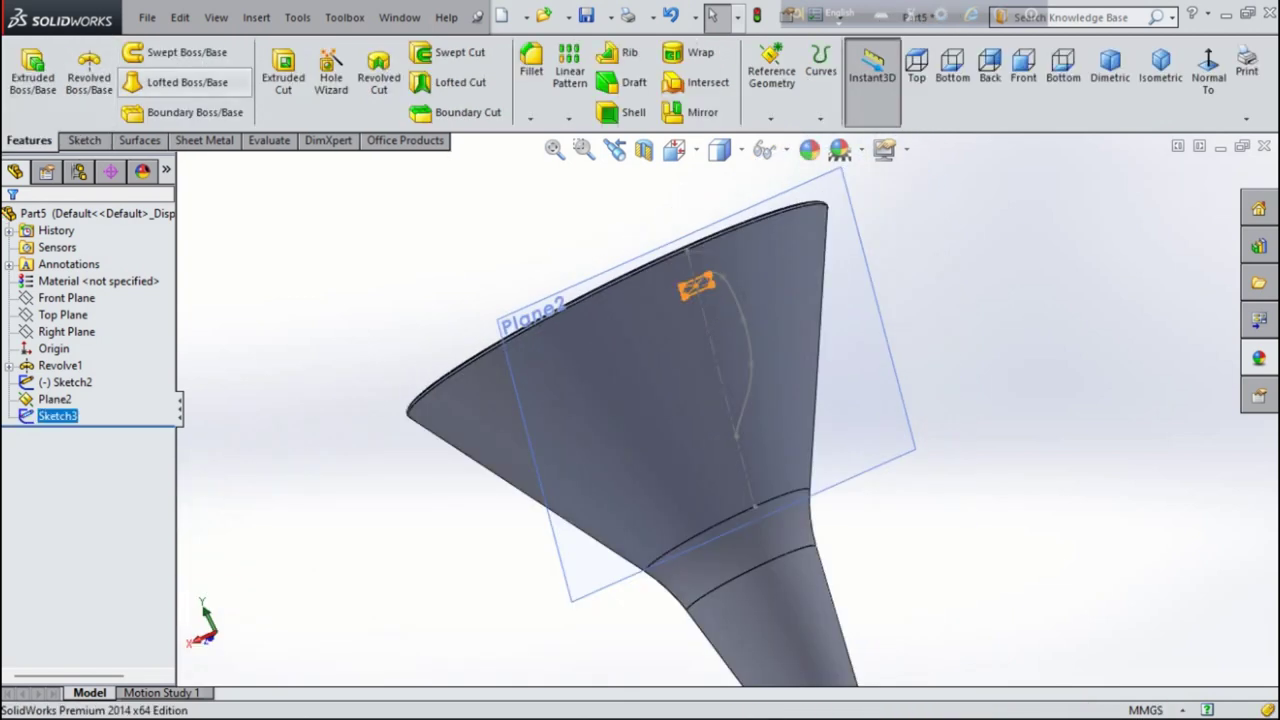
click(89, 75)
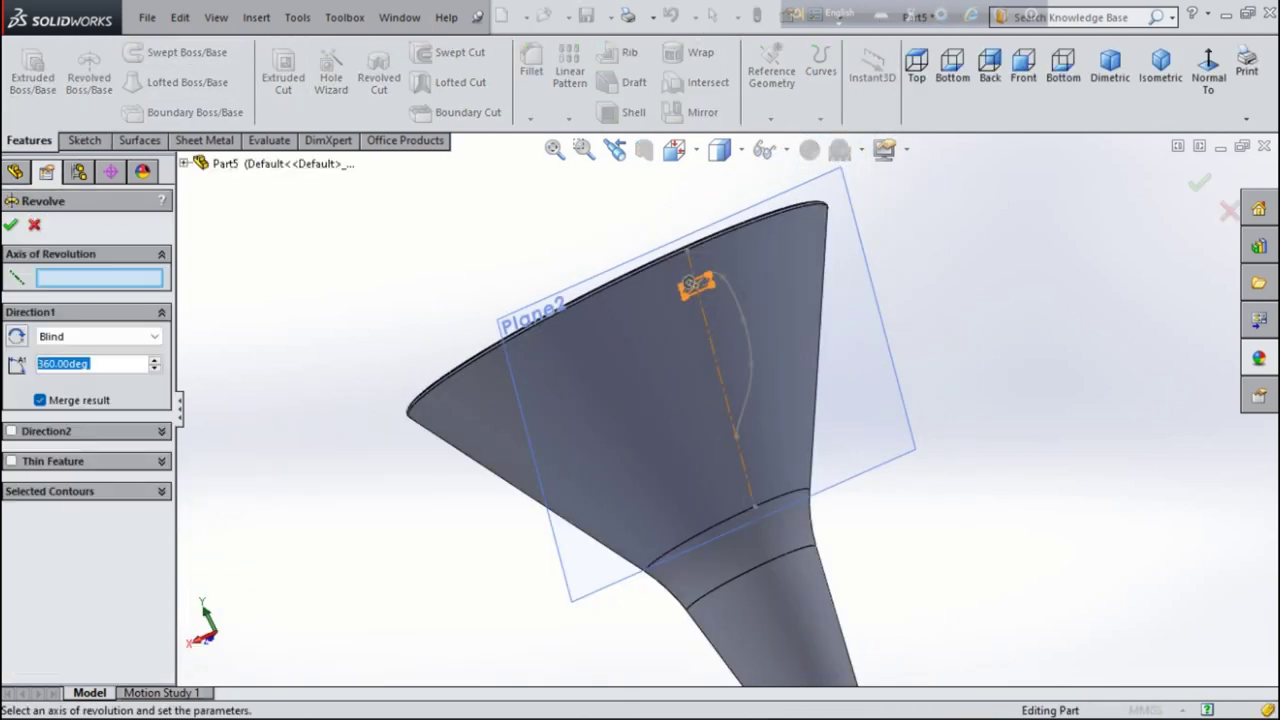
middle_drag(560, 330, 690, 283)
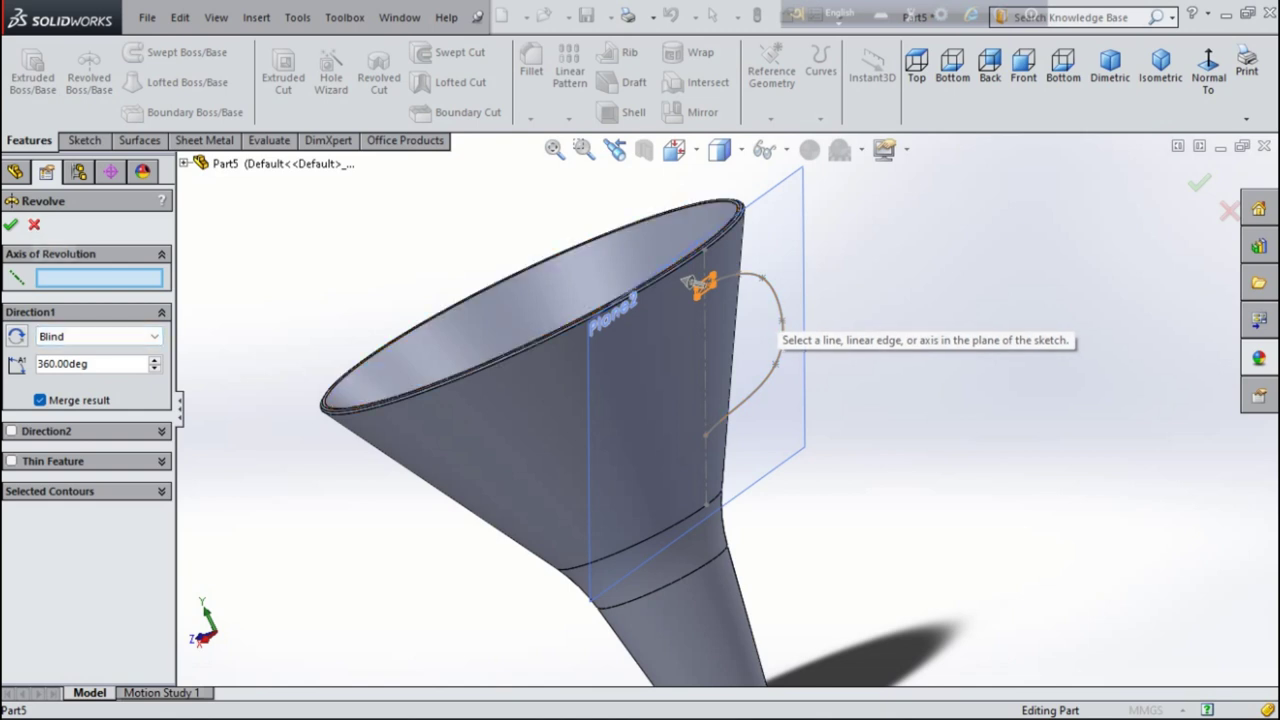
key(Escape)
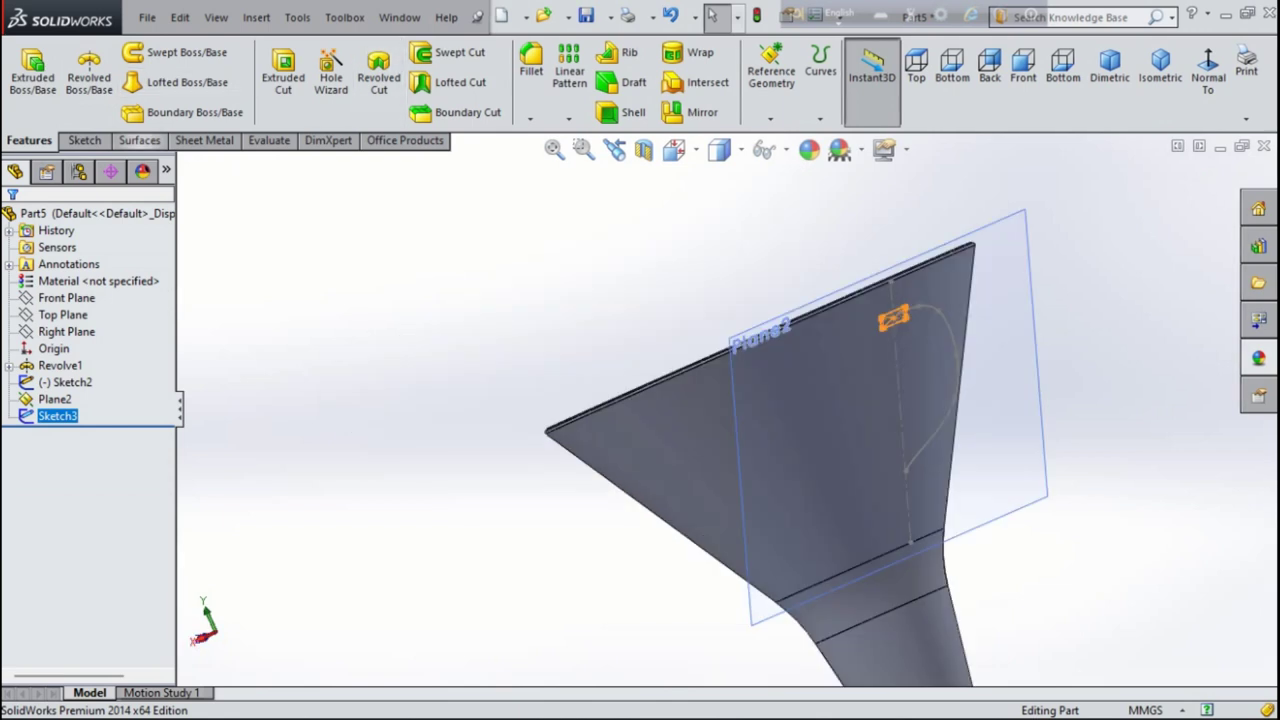
Step: Create Surface-Sweep1 sweeping the Sketch3 profile along the Sketch2 path as the handle
click(138, 140)
click(131, 75)
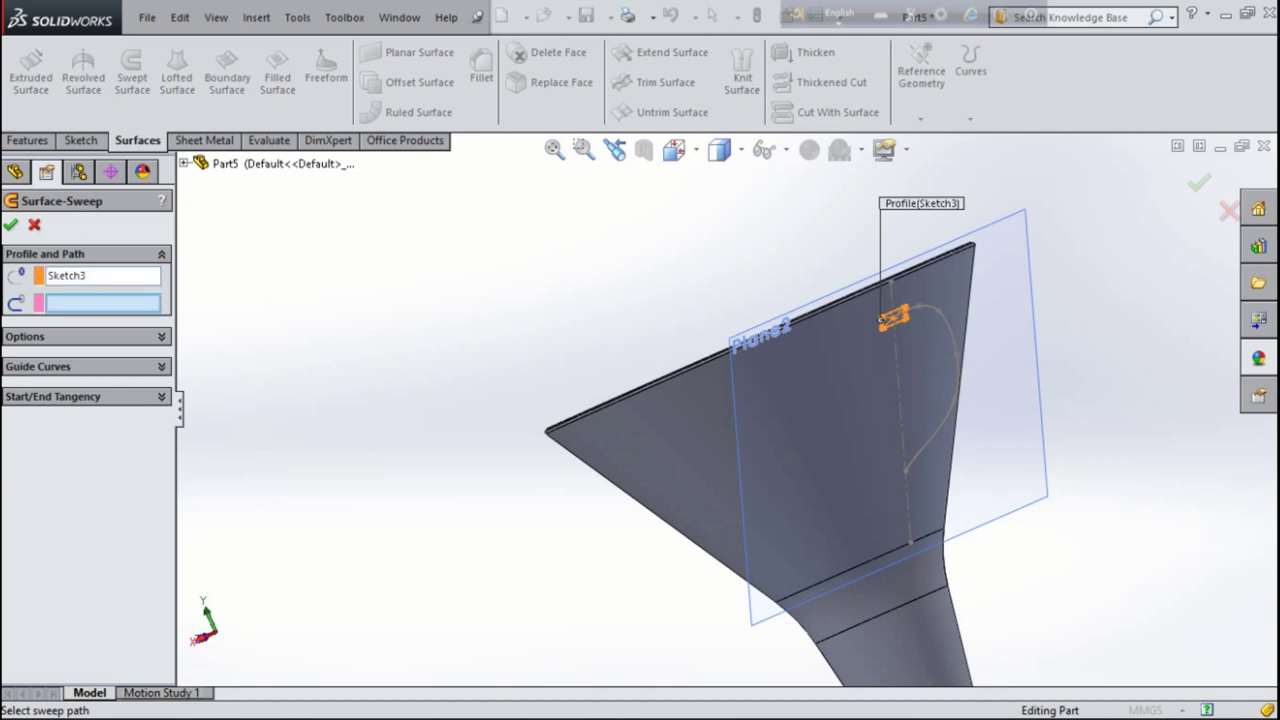
click(880, 318)
key(ctrl+7)
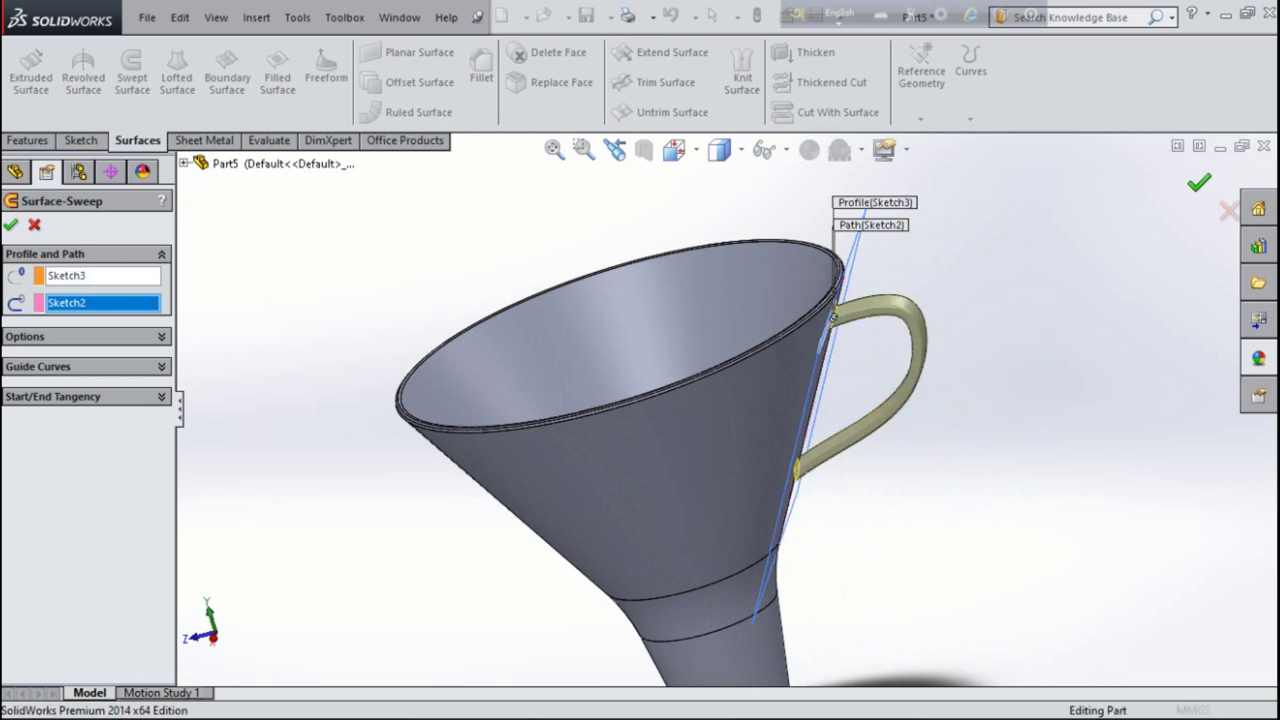
key(Return)
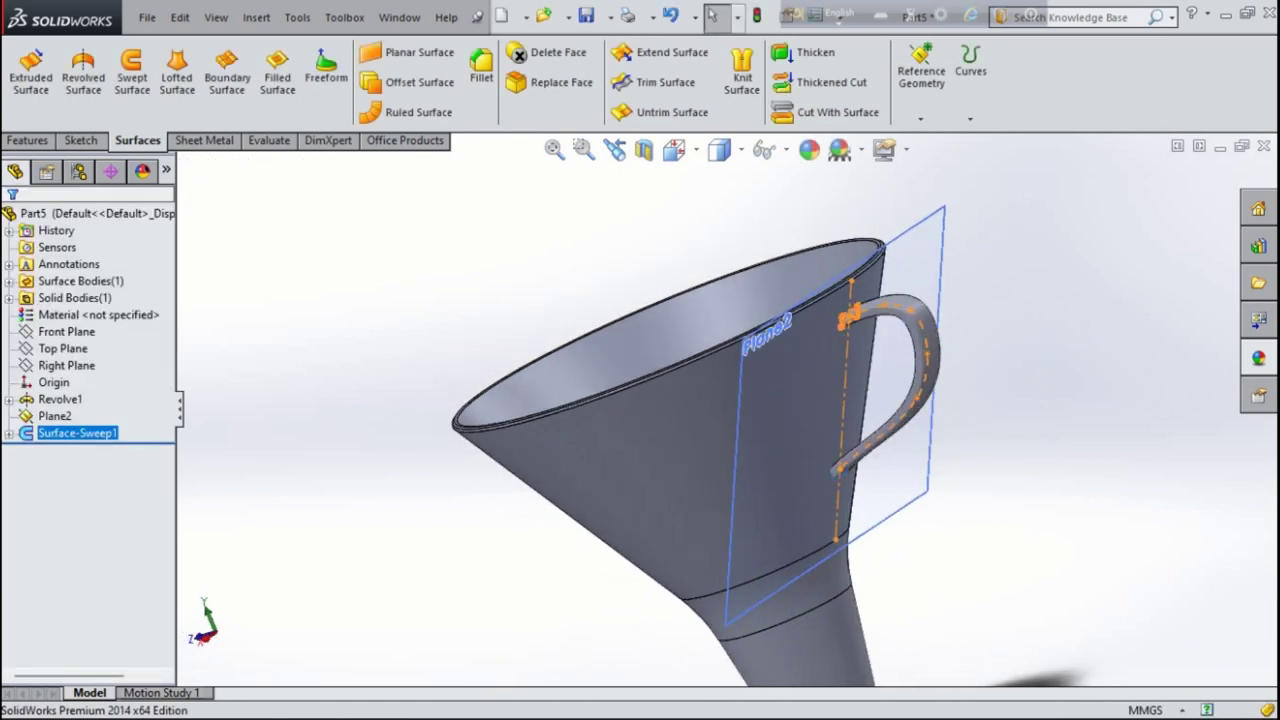
Step: Hide Plane2 and orbit the funnel to a new angle
right_click(921, 232)
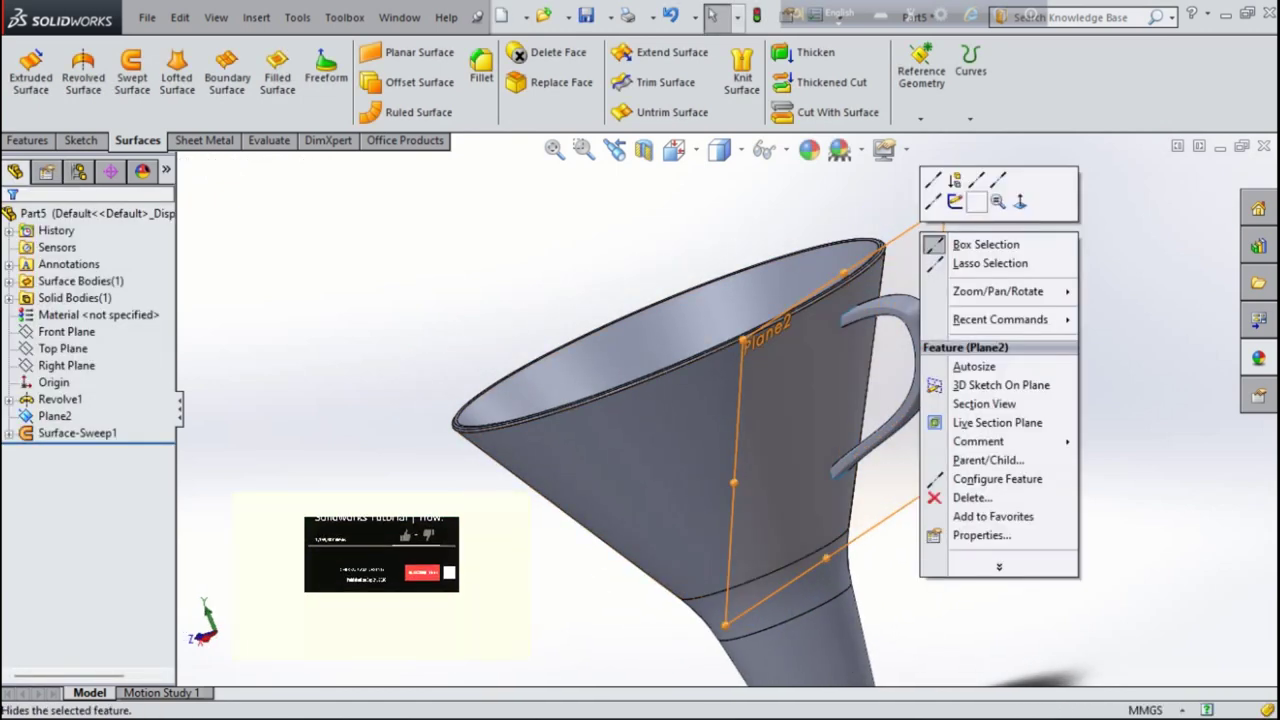
click(976, 202)
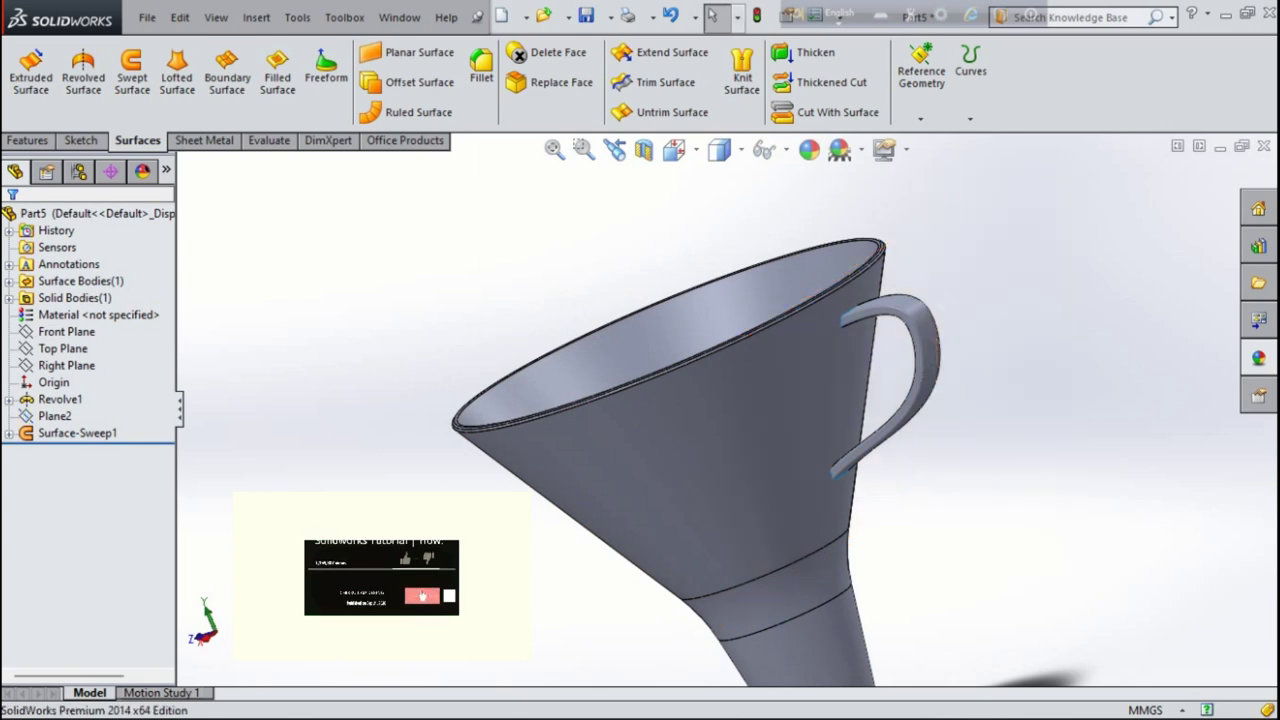
mouse_move(660, 430)
middle_down()
mouse_move(908, 438)
mouse_move(406, 545)
mouse_move(700, 440)
middle_up()
scroll(406, 545, down, 3)
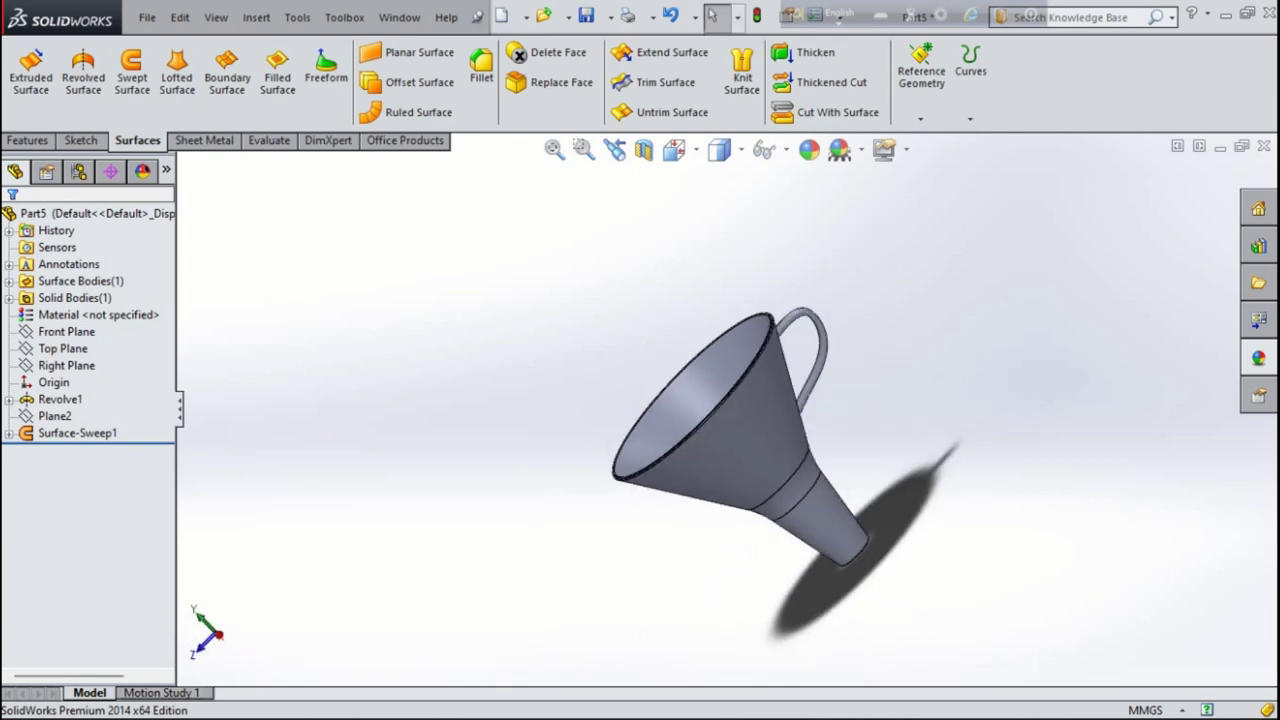
Step: Apply the light grey soft touch plastic appearance to the funnel part
middle_drag(760, 520, 757, 506)
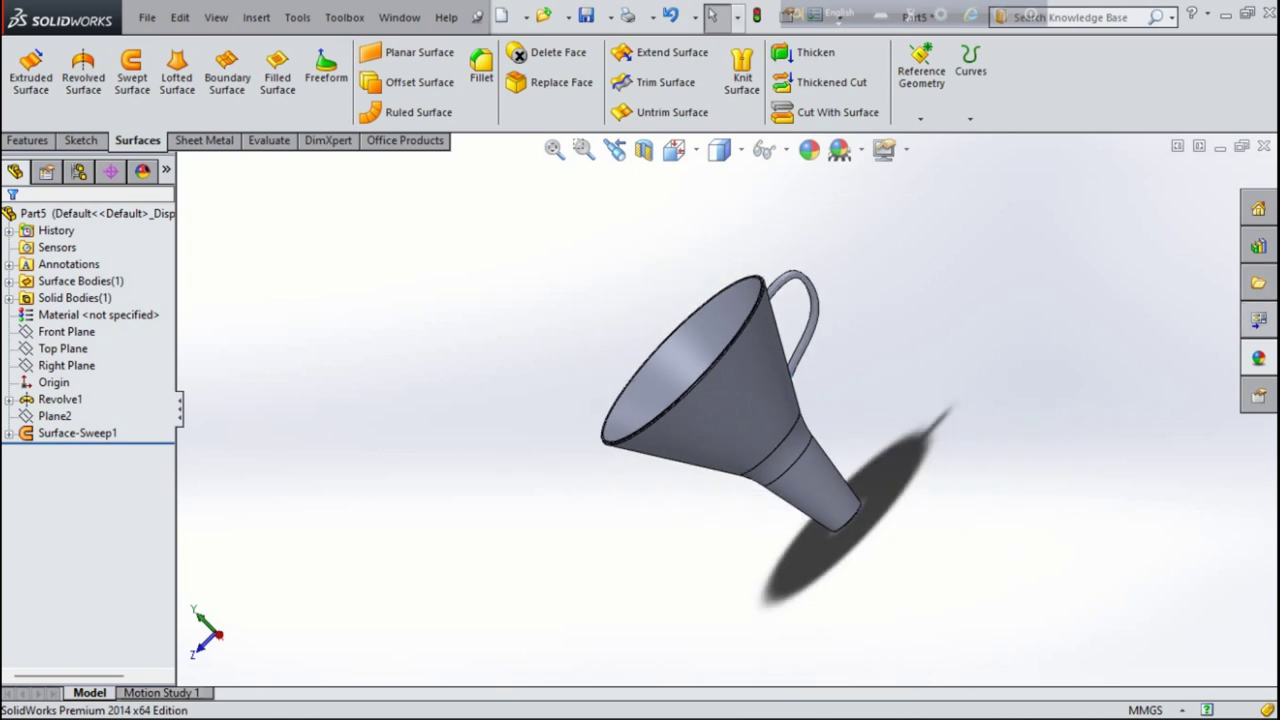
click(1258, 357)
scroll(1060, 540, down, 2)
scroll(1060, 540, down, 3)
scroll(1060, 540, up, 3)
scroll(1060, 540, up, 2)
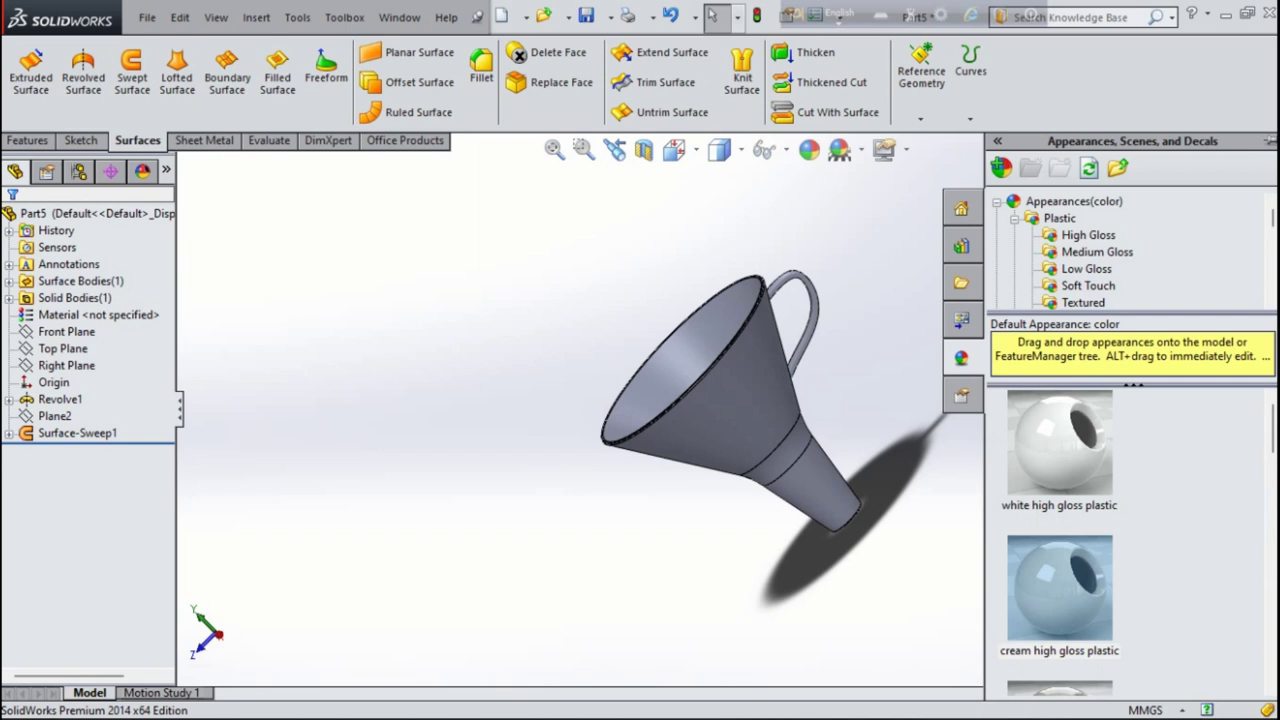
click(1059, 218)
scroll(1060, 540, down, 5)
scroll(1060, 540, up, 2)
drag(1059, 445, 810, 480)
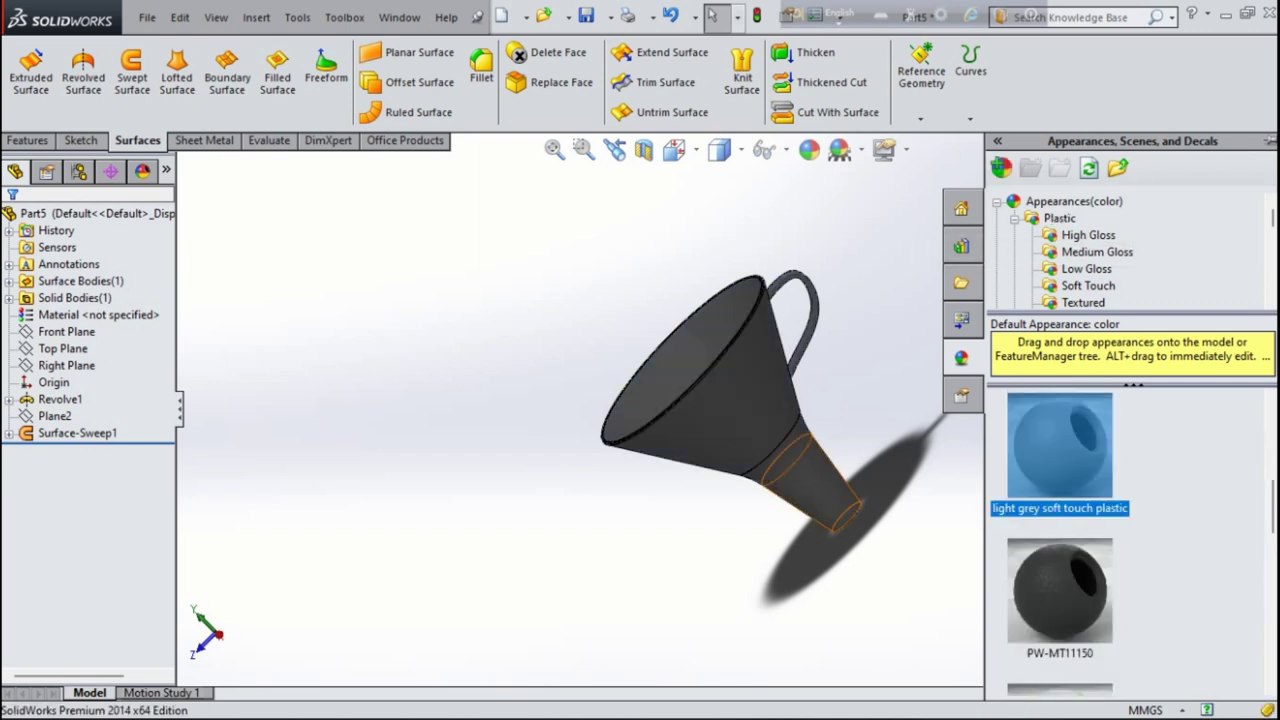
middle_drag(810, 480, 760, 420)
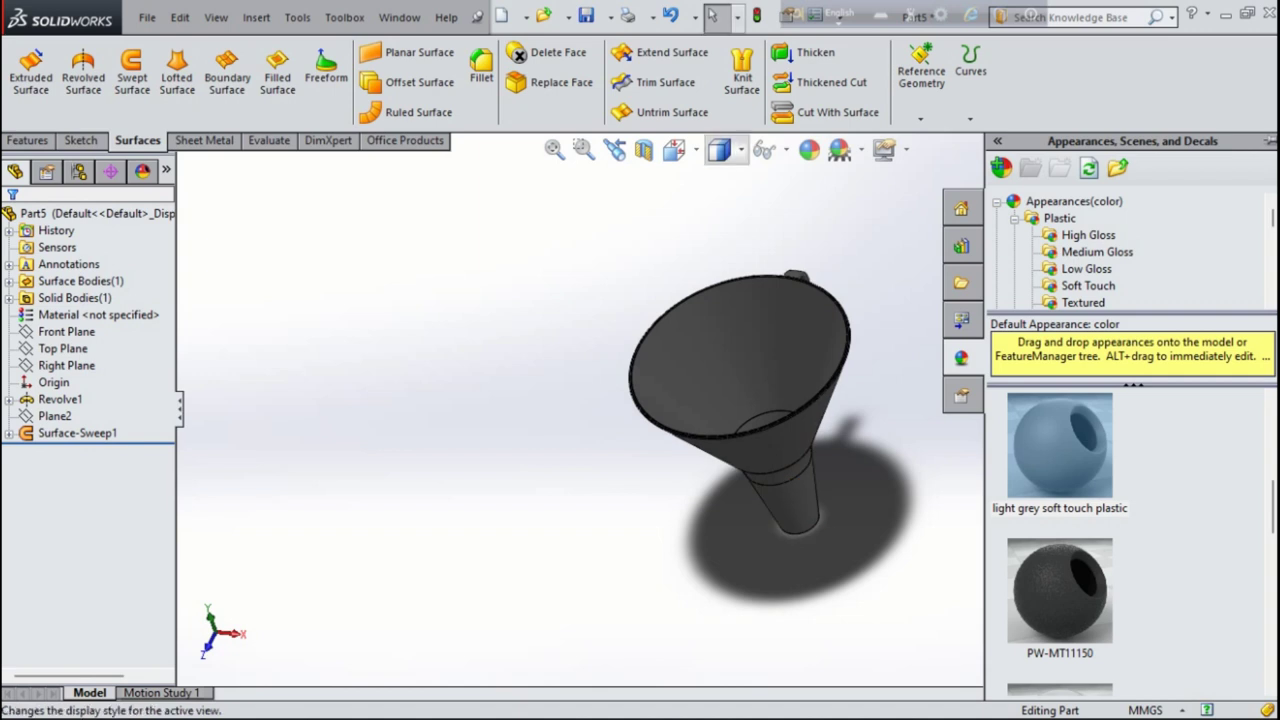
Step: Change the part's appearance colour to copper-brown
click(808, 149)
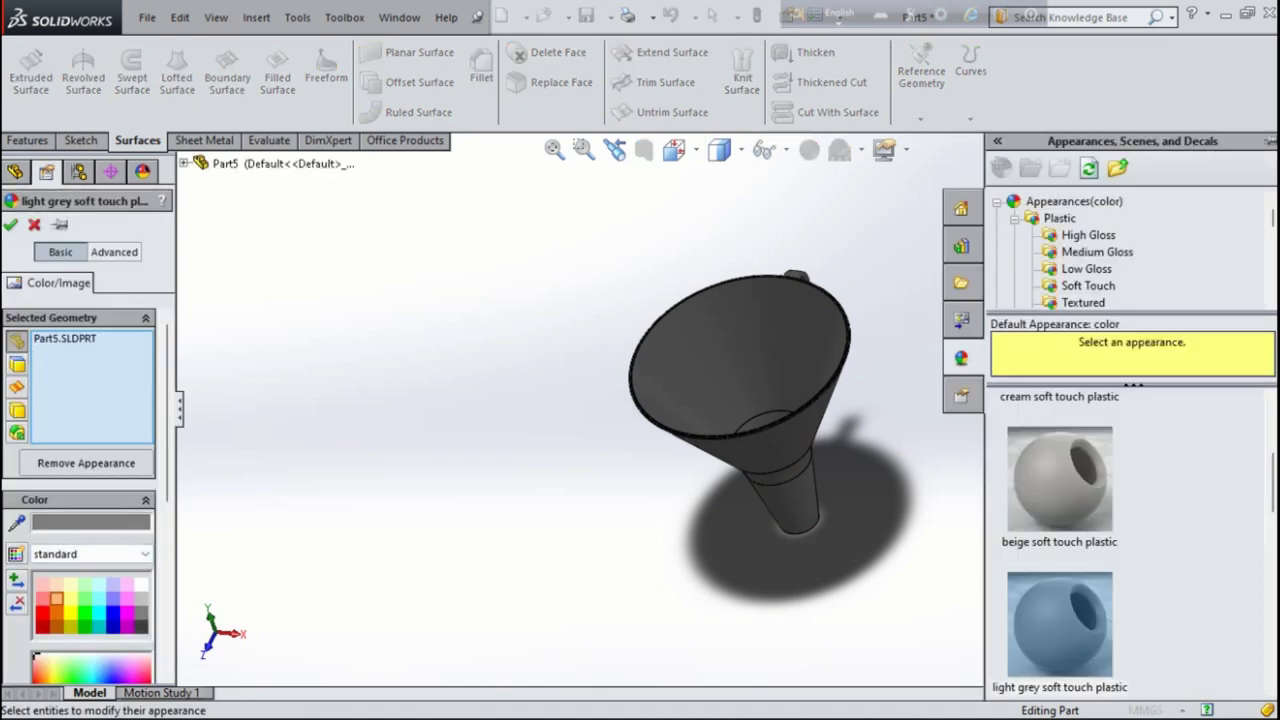
click(41, 668)
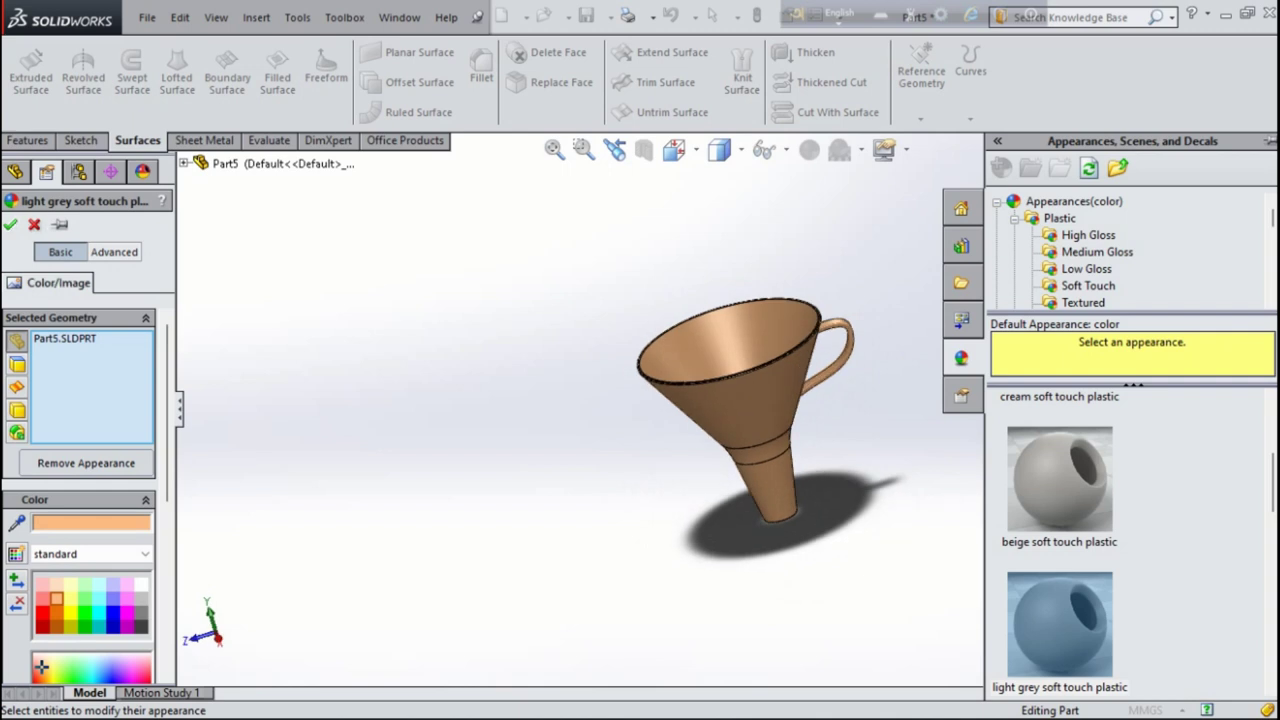
key(Return)
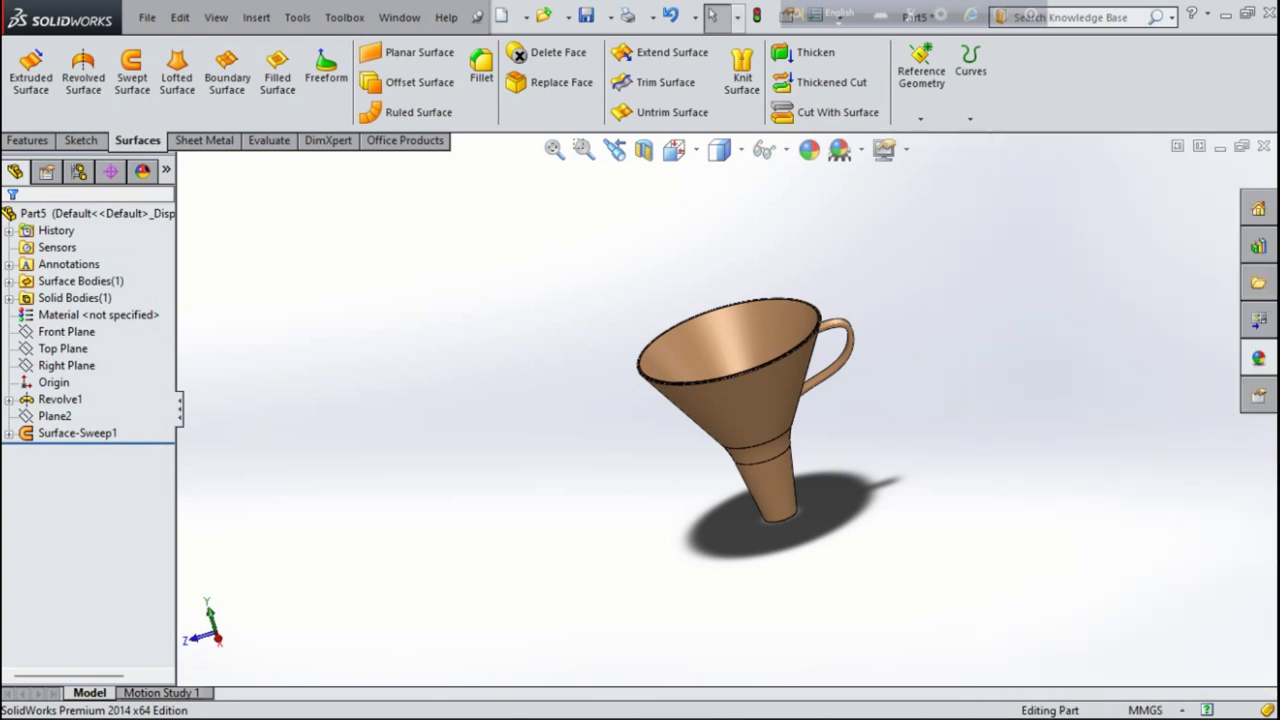
mouse_move(760, 420)
middle_down()
mouse_move(800, 400)
mouse_move(790, 410)
middle_up()
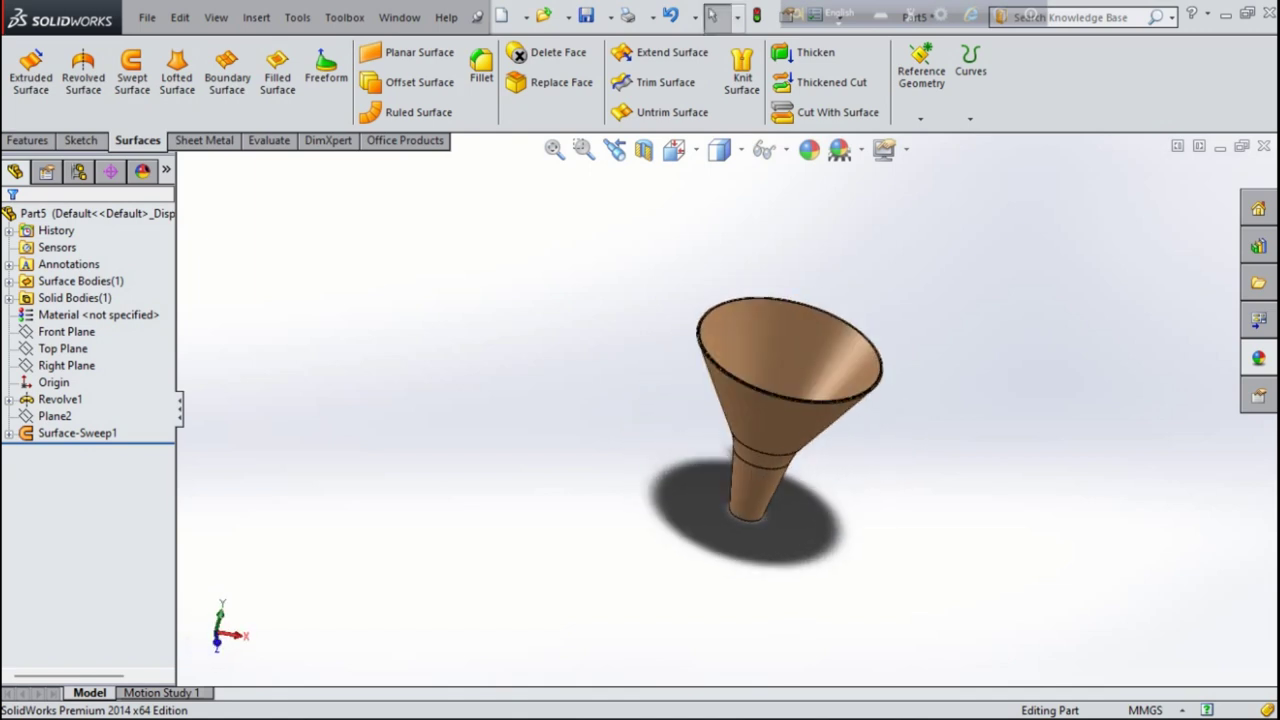